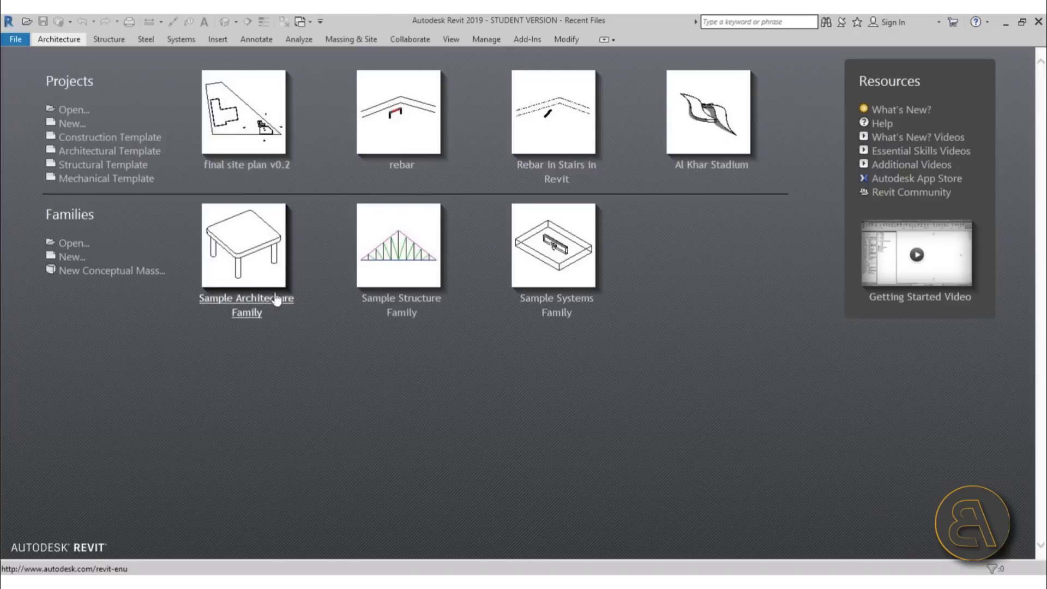
# Create a new project from the Architectural Template
pyautogui.click(115, 155)
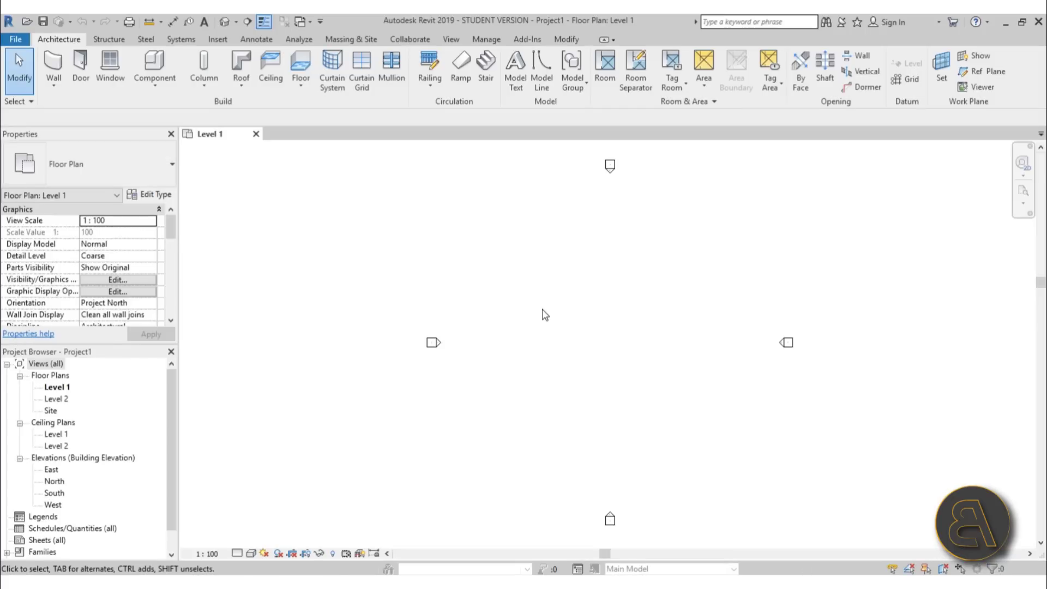
pyautogui.moveTo(544, 315); pyautogui.dragTo(515, 315, button='middle')
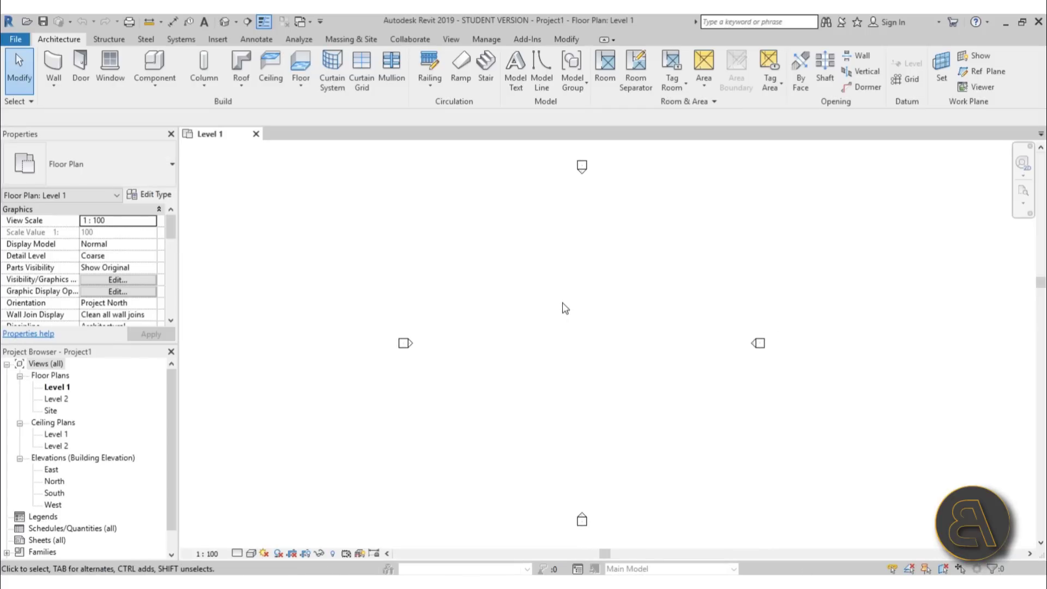
# Place the Riverside Museum plan image from the desktop between the elevation markers in the Level 1 plan, and maximize the project window
pyautogui.moveTo(437, 20); pyautogui.dragTo(525, 34)
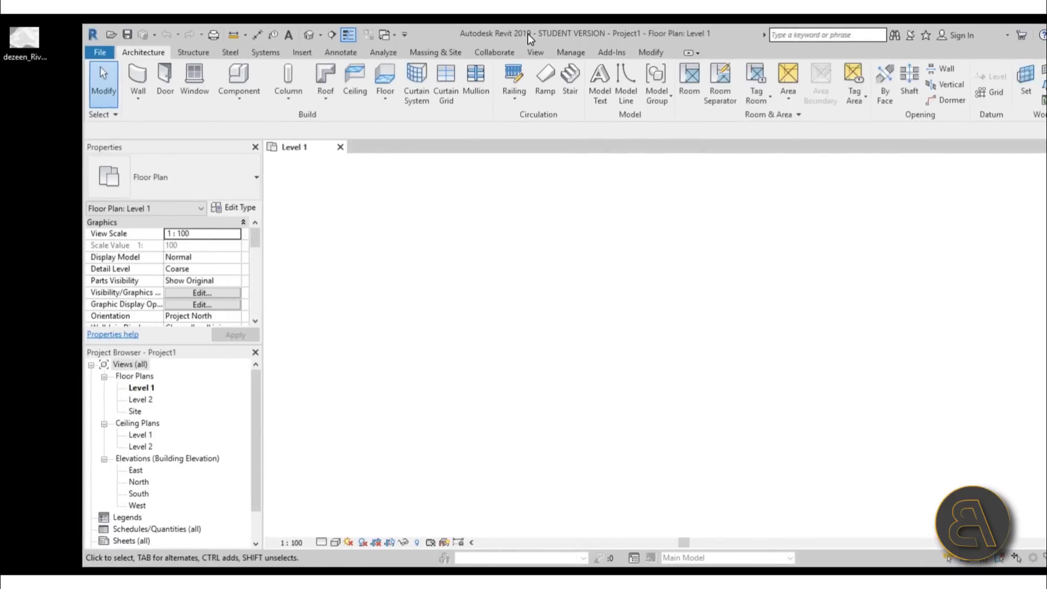
pyautogui.click(23, 48)
pyautogui.moveTo(32, 57); pyautogui.dragTo(668, 392)
pyautogui.click(670, 344)
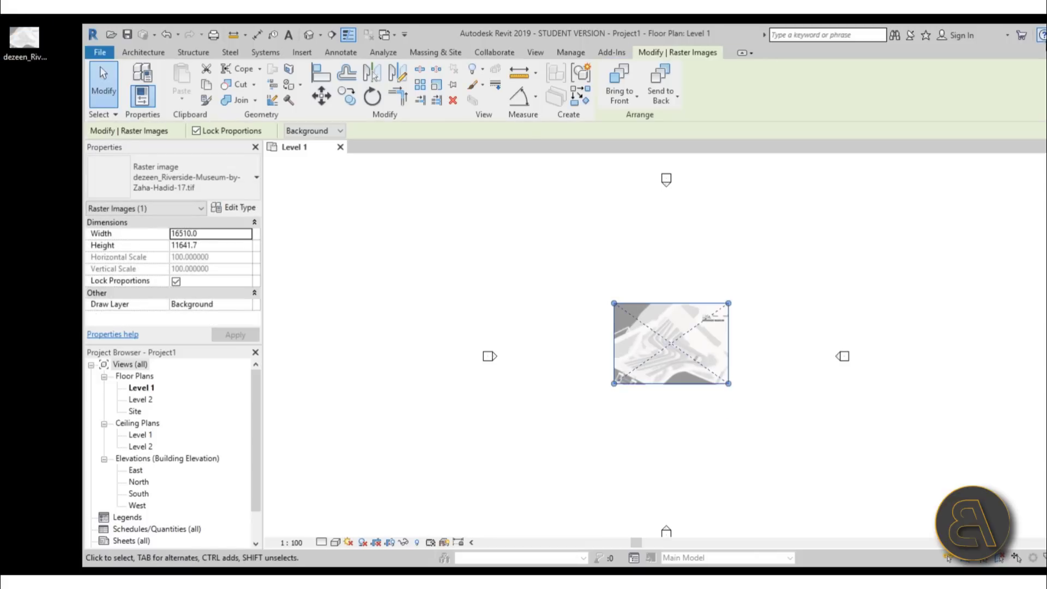
pyautogui.moveTo(624, 35); pyautogui.dragTo(406, 41)
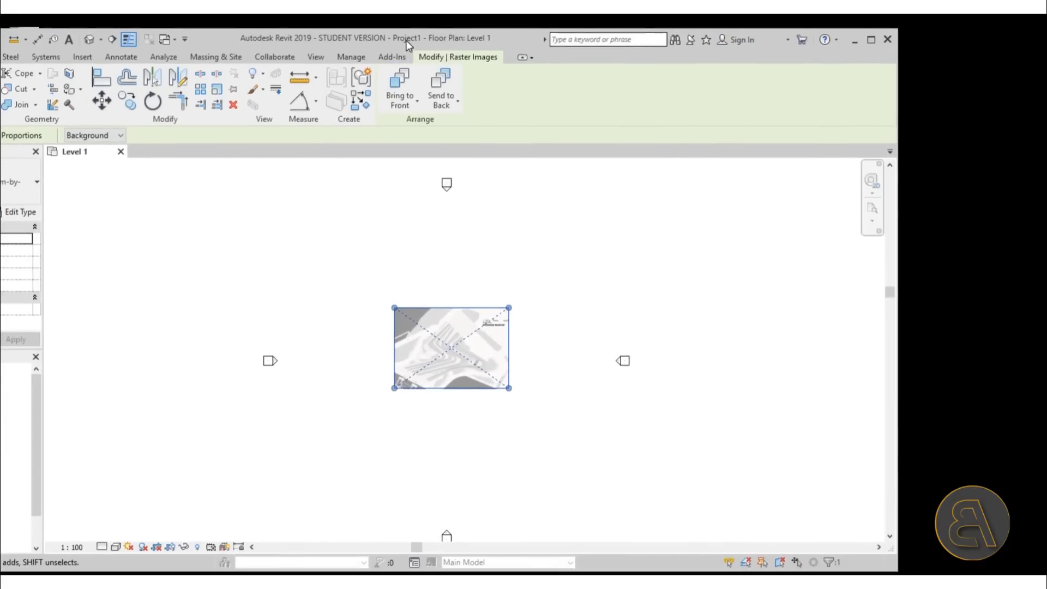
pyautogui.click(862, 44)
pyautogui.hotkey('alt', 'Tab')
pyautogui.click(873, 39)
# Enlarge the Riverside Museum image proportionally to about 74,636 mm wide by 52,628 mm high
pyautogui.scroll(5, 610, 334)
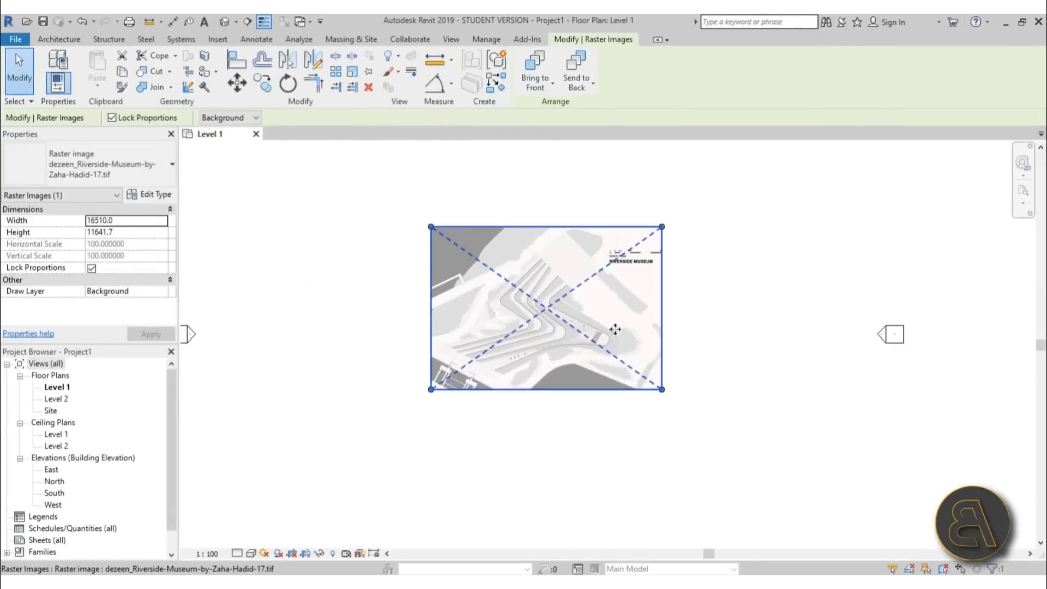
pyautogui.scroll(-2, 437, 417)
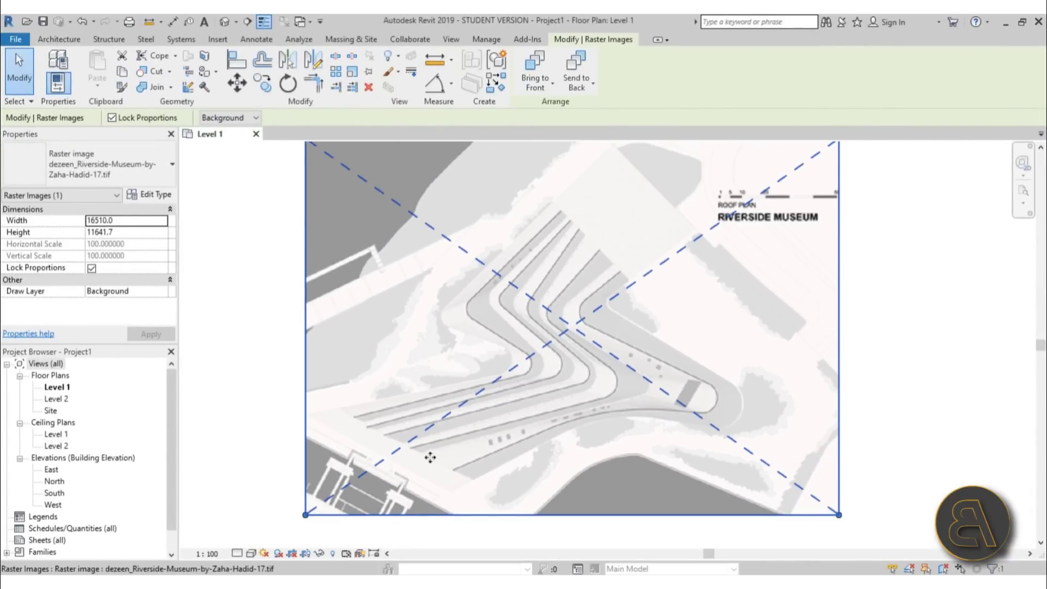
pyautogui.scroll(-6, 566, 338)
pyautogui.moveTo(591, 330); pyautogui.dragTo(545, 361, button='middle')
pyautogui.moveTo(586, 327); pyautogui.dragTo(739, 216)
pyautogui.moveTo(486, 397); pyautogui.dragTo(299, 542)
# Move the enlarged roof plan image so the building sits between the four elevation markers, and deselect it
pyautogui.moveTo(483, 428); pyautogui.dragTo(531, 341)
pyautogui.press('Right')
pyautogui.press('Right')
pyautogui.press('Right')
pyautogui.press('Right')
pyautogui.press('Up')
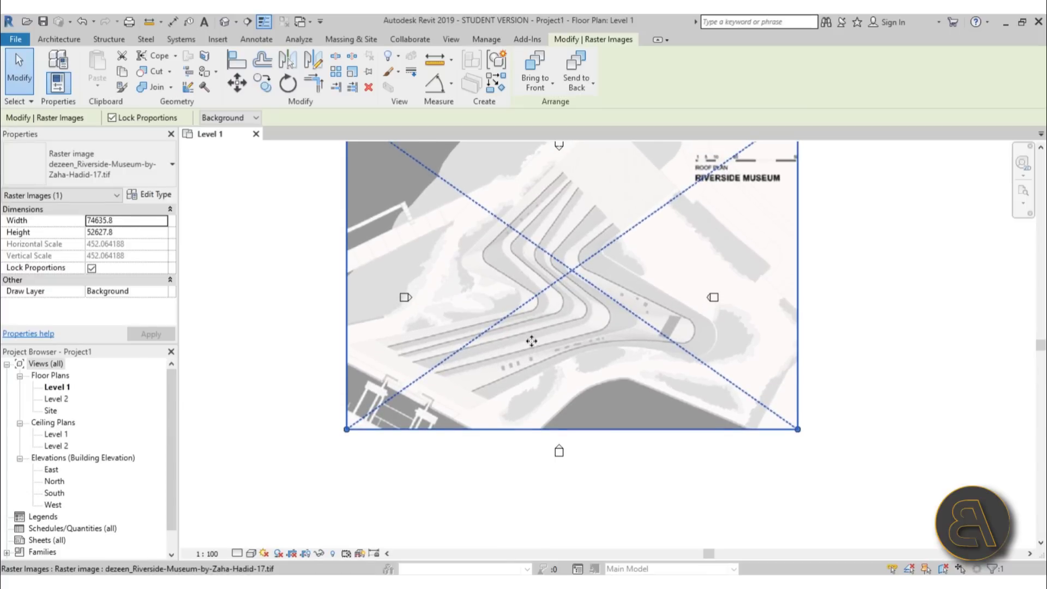
pyautogui.click(511, 451)
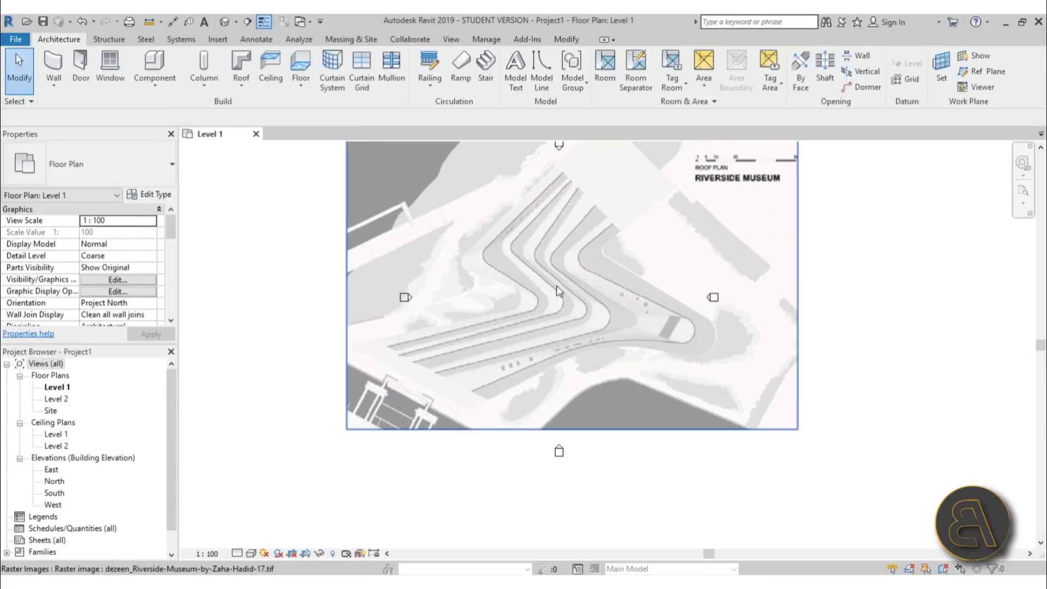
# Select the roof plan image and nudge it slightly to the right
pyautogui.scroll(-1, 547, 295)
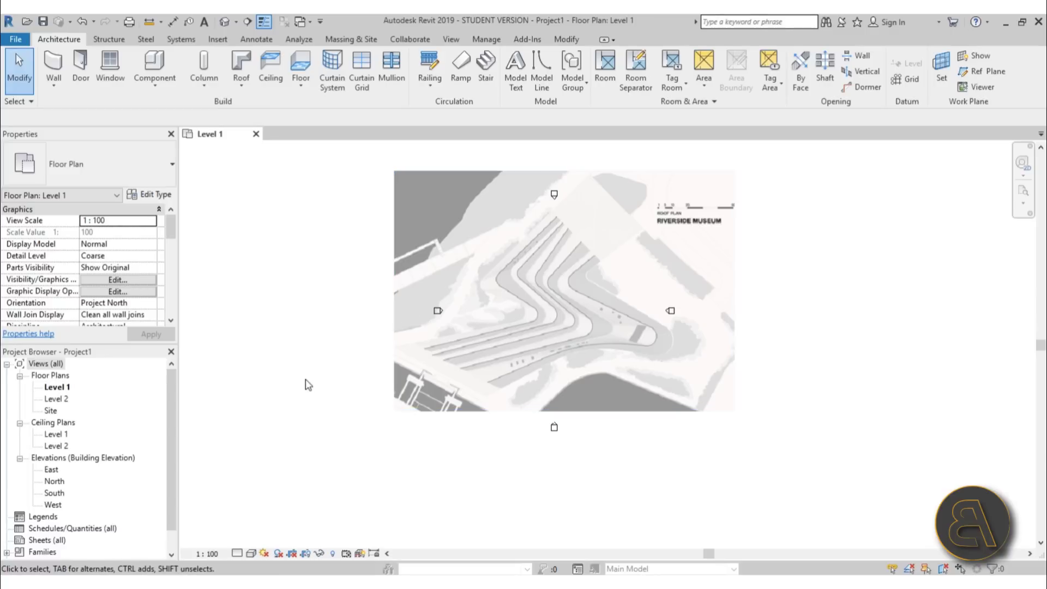
pyautogui.moveTo(515, 370); pyautogui.dragTo(496, 350, button='middle')
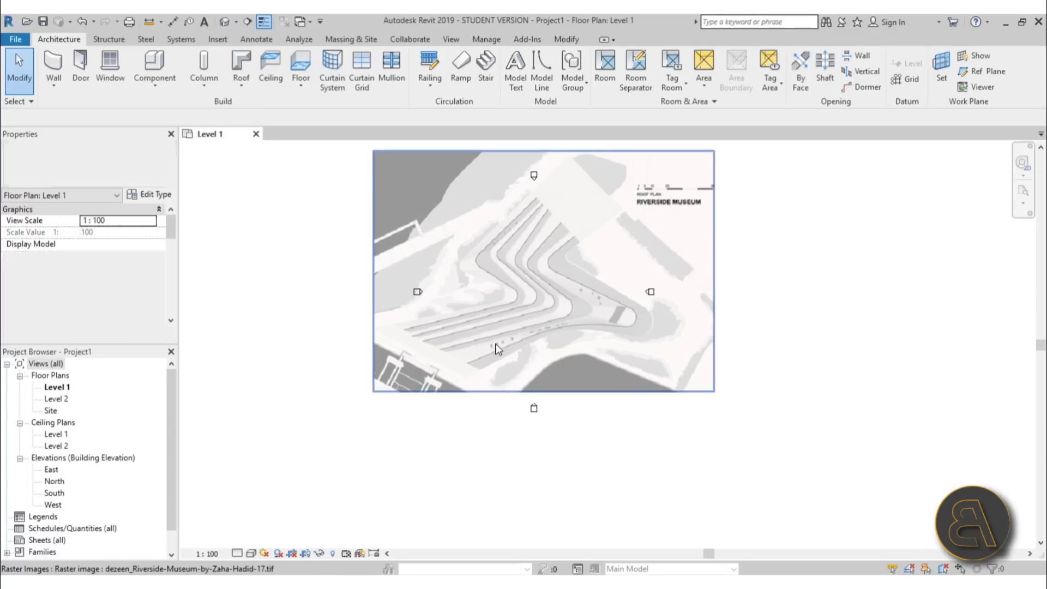
pyautogui.moveTo(539, 306); pyautogui.dragTo(539, 333, button='middle')
pyautogui.click(544, 318)
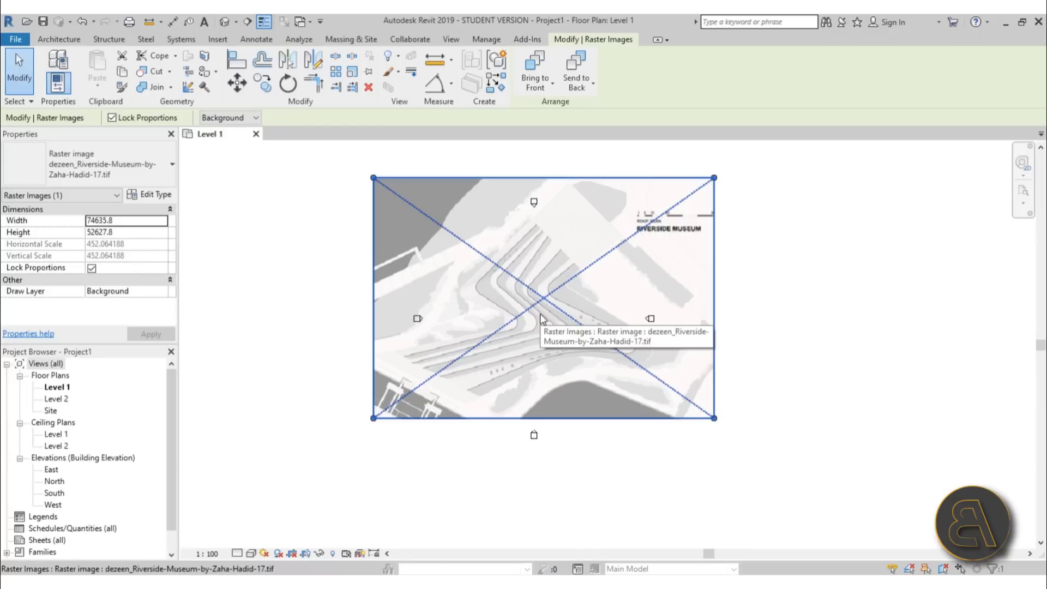
pyautogui.press('Right')
pyautogui.press('Up')
pyautogui.press('Down')
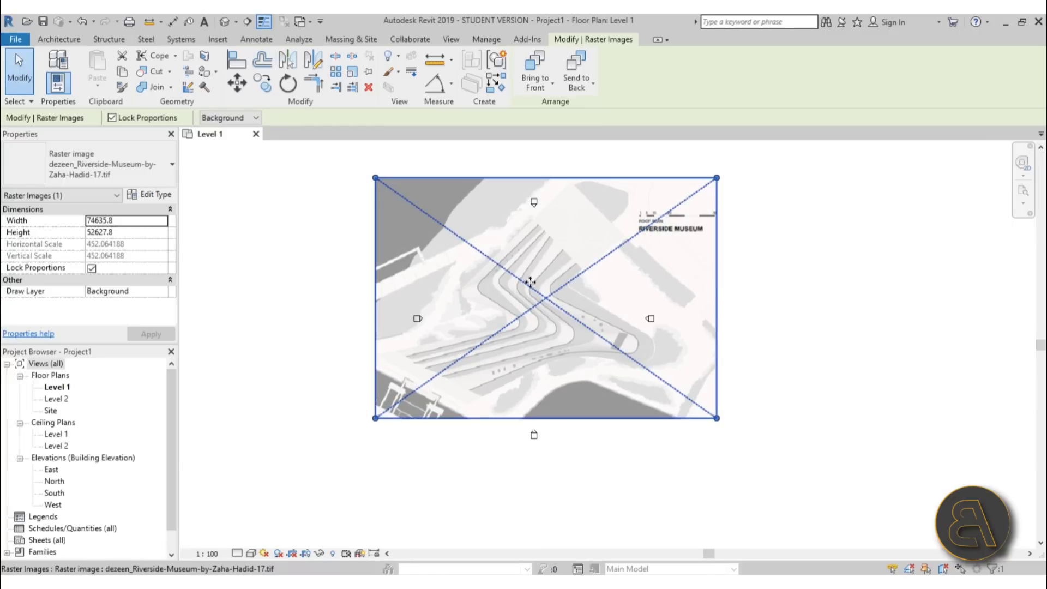
# Copy the roof plan image and paste it aligned into the Floor Plan: Site view
pyautogui.click(121, 71)
pyautogui.click(104, 85)
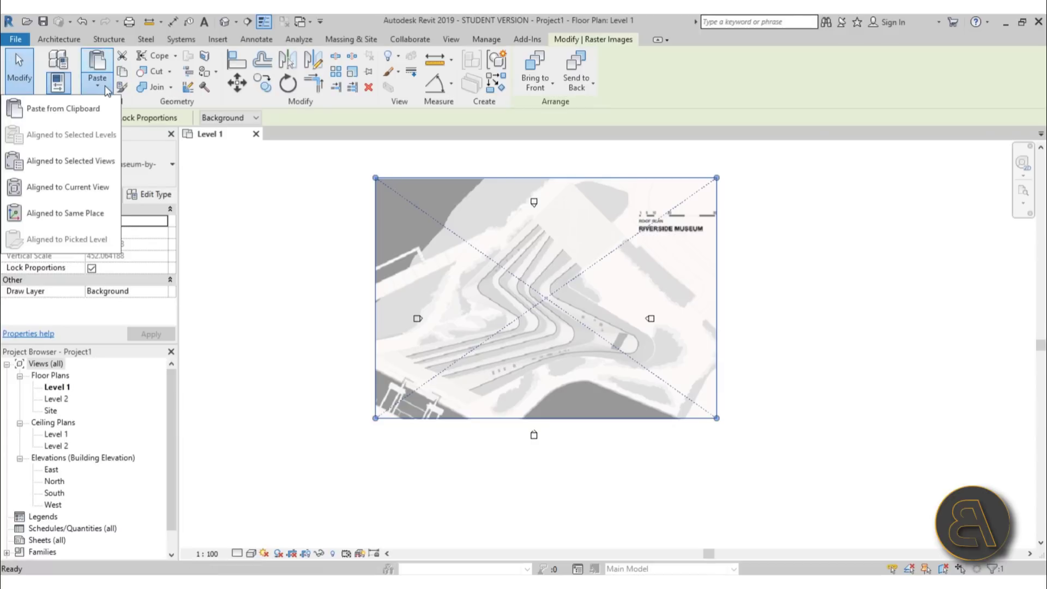
pyautogui.click(65, 162)
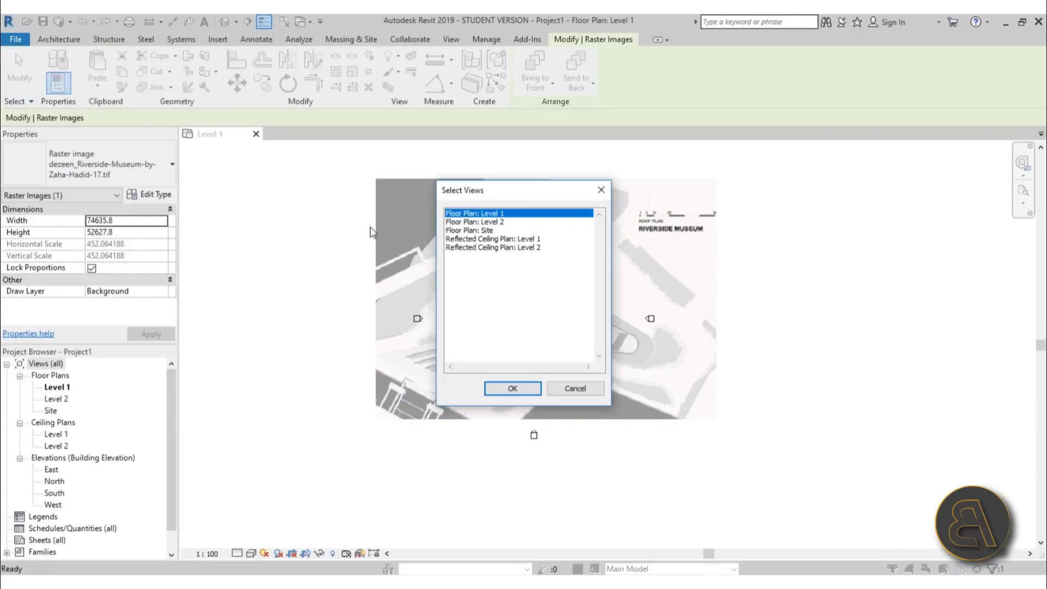
pyautogui.doubleClick(468, 230)
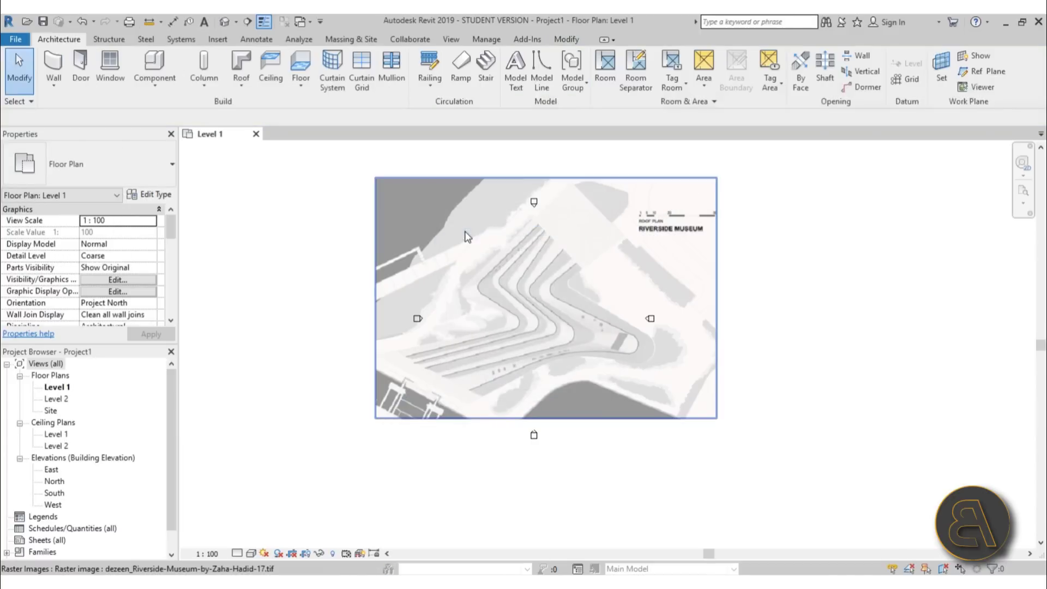
# Check the Site and Level 2 floor plans for the image, and return to the Level 1 plan
pyautogui.doubleClick(51, 410)
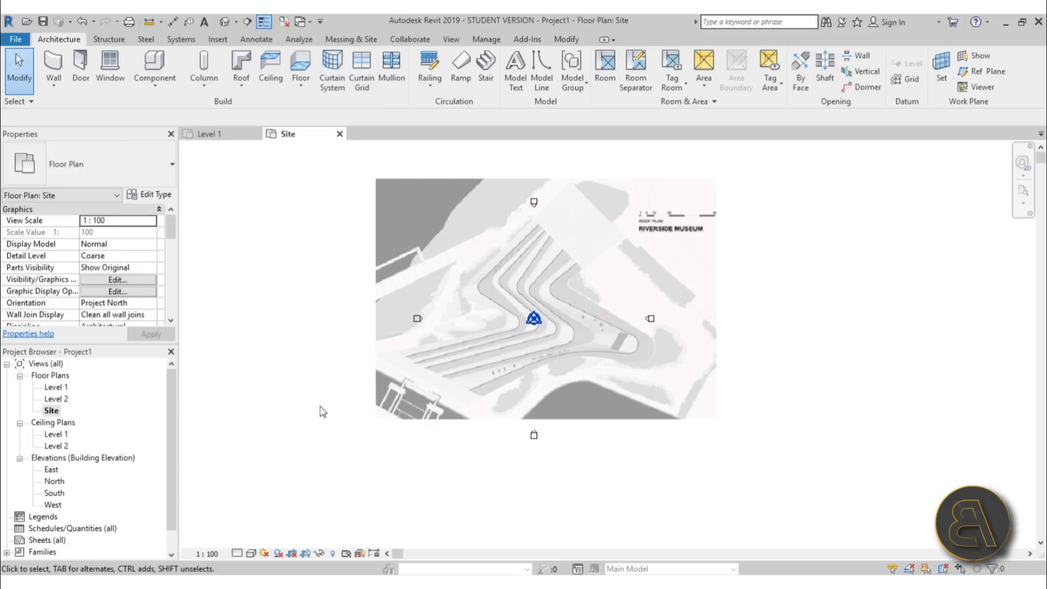
pyautogui.doubleClick(64, 401)
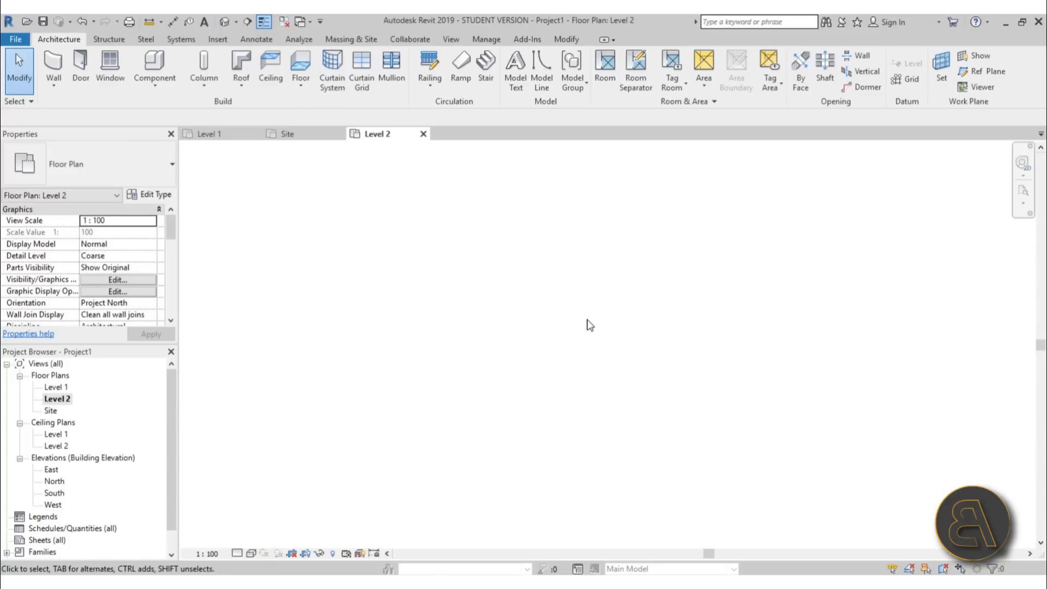
pyautogui.doubleClick(58, 387)
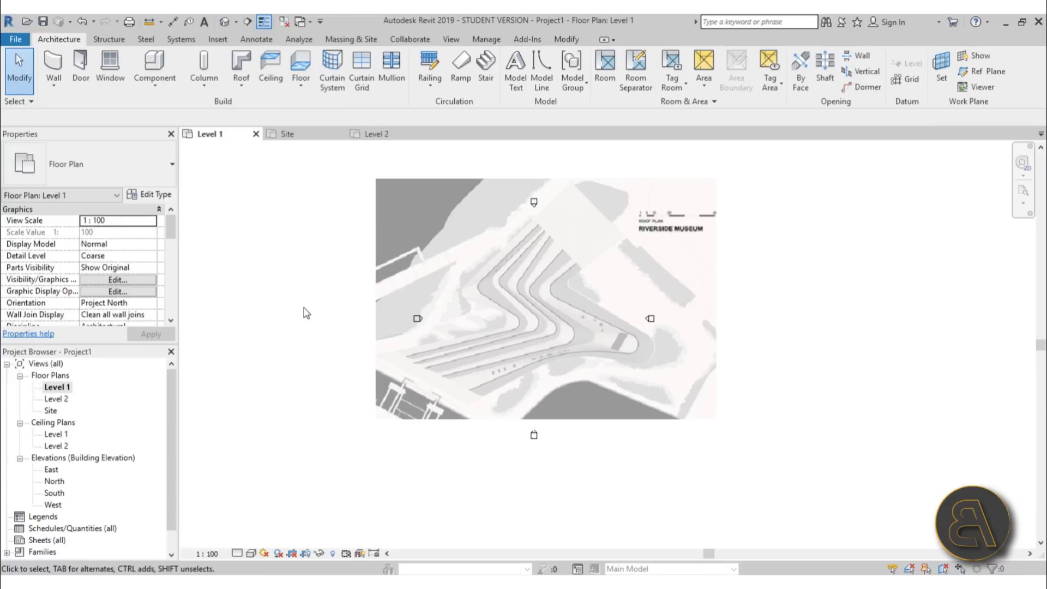
# Start an in-place mass in the Level 1 plan, keeping the suggested name
pyautogui.click(340, 41)
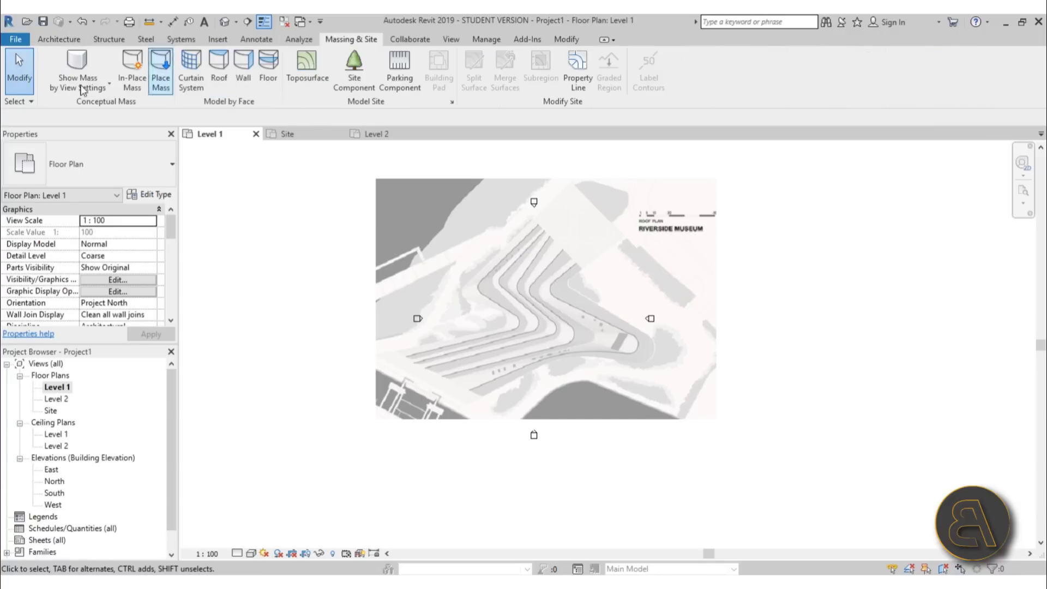
pyautogui.click(132, 69)
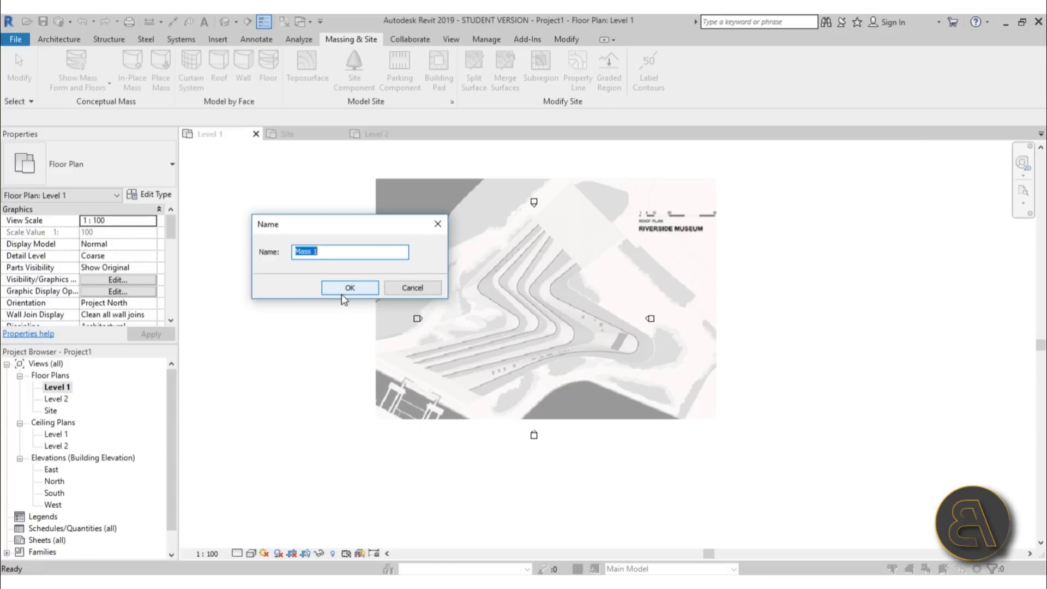
pyautogui.click(340, 294)
# Draw a nearly horizontal reference plane across the start of the roof strips' upper bends
pyautogui.scroll(5, 537, 293)
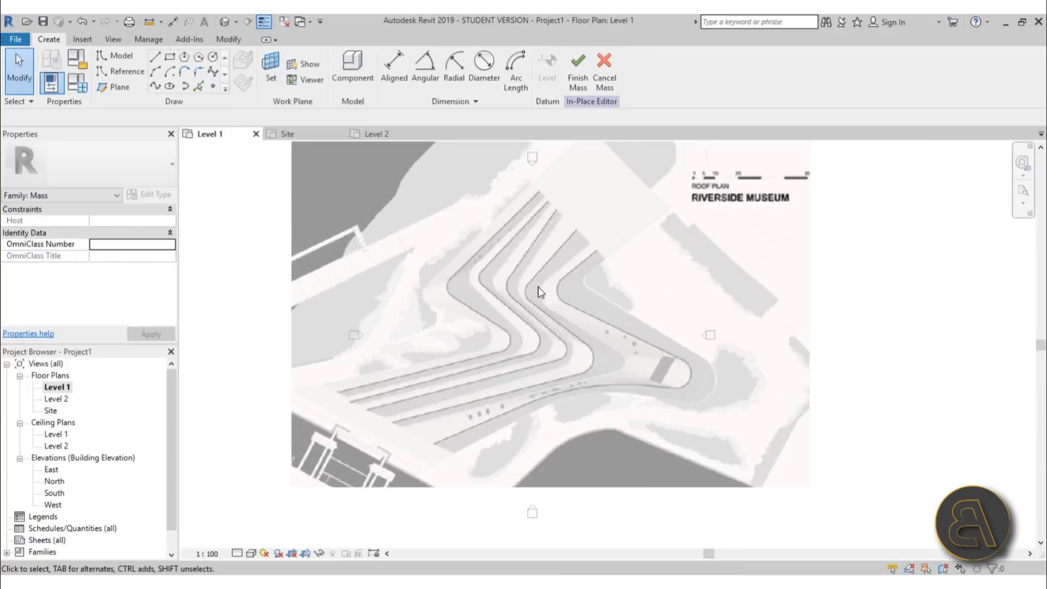
pyautogui.moveTo(537, 292); pyautogui.dragTo(497, 279, button='middle')
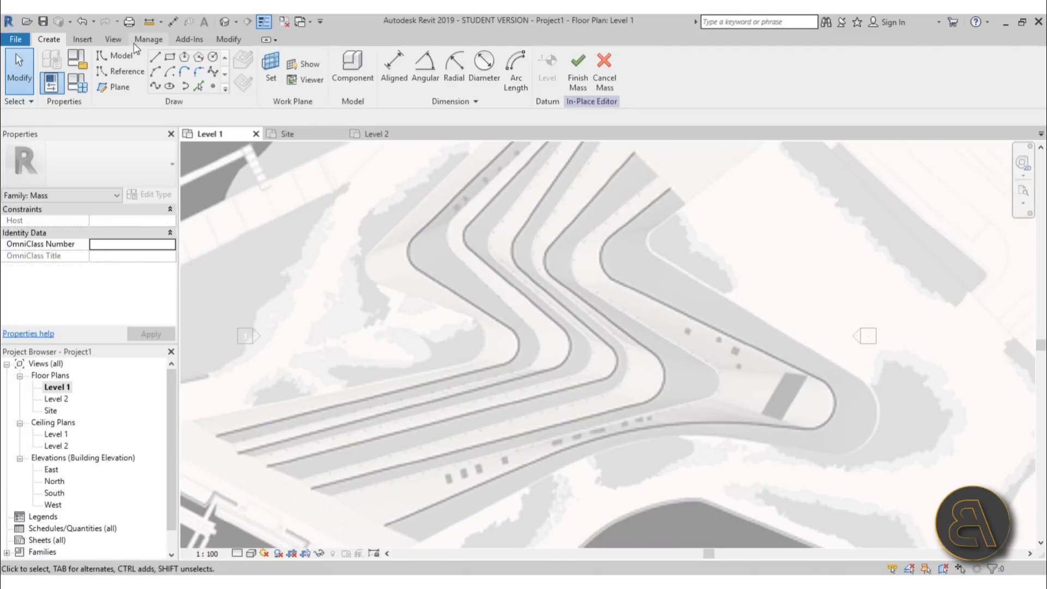
pyautogui.click(115, 87)
pyautogui.moveTo(436, 270); pyautogui.dragTo(425, 258, button='middle')
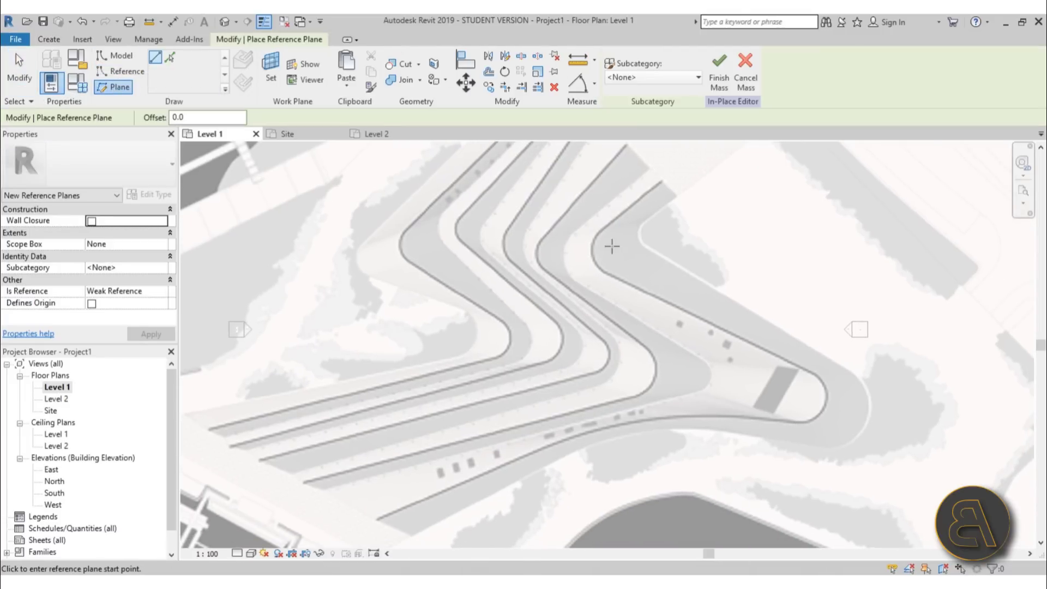
pyautogui.click(600, 234)
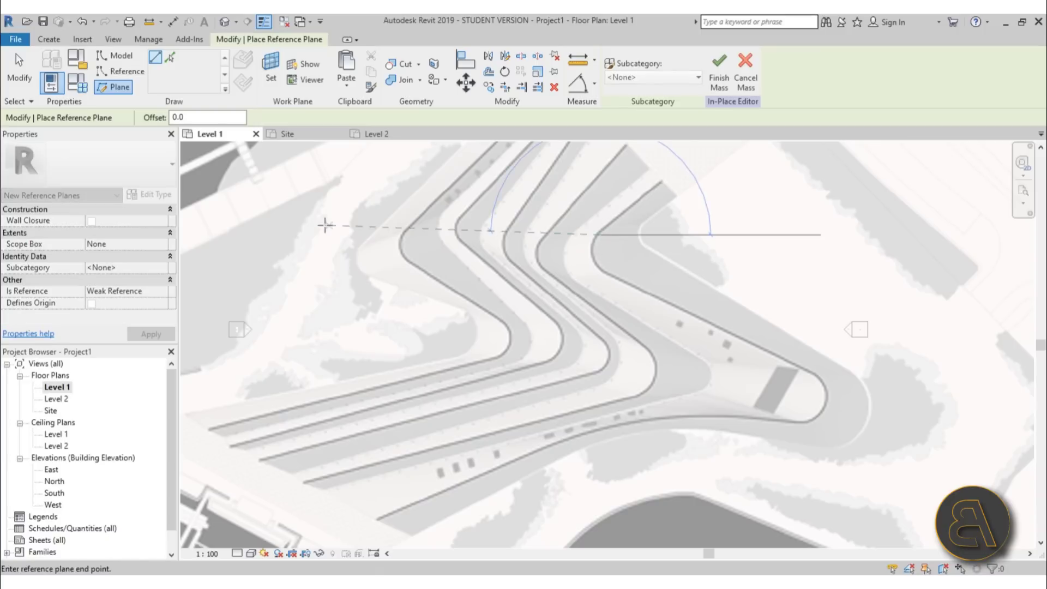
pyautogui.click(280, 223)
pyautogui.scroll(-3, 344, 236)
pyautogui.press('Escape')
pyautogui.press('Escape')
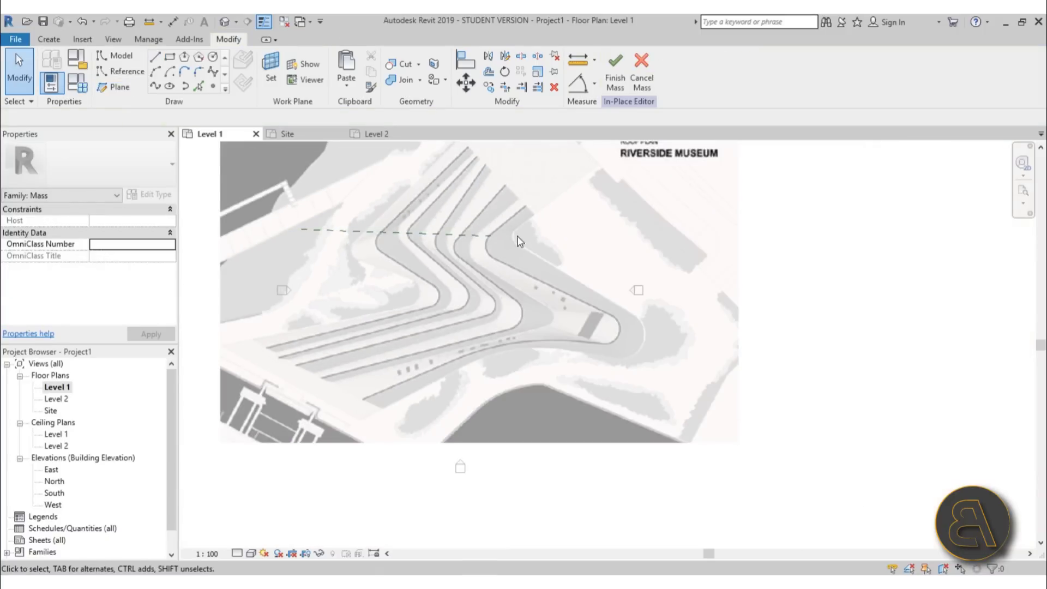
# Copy the reference plane about 2500 mm down, to the lower side of the roof's upper bends
pyautogui.click(474, 235)
pyautogui.scroll(3, 450, 216)
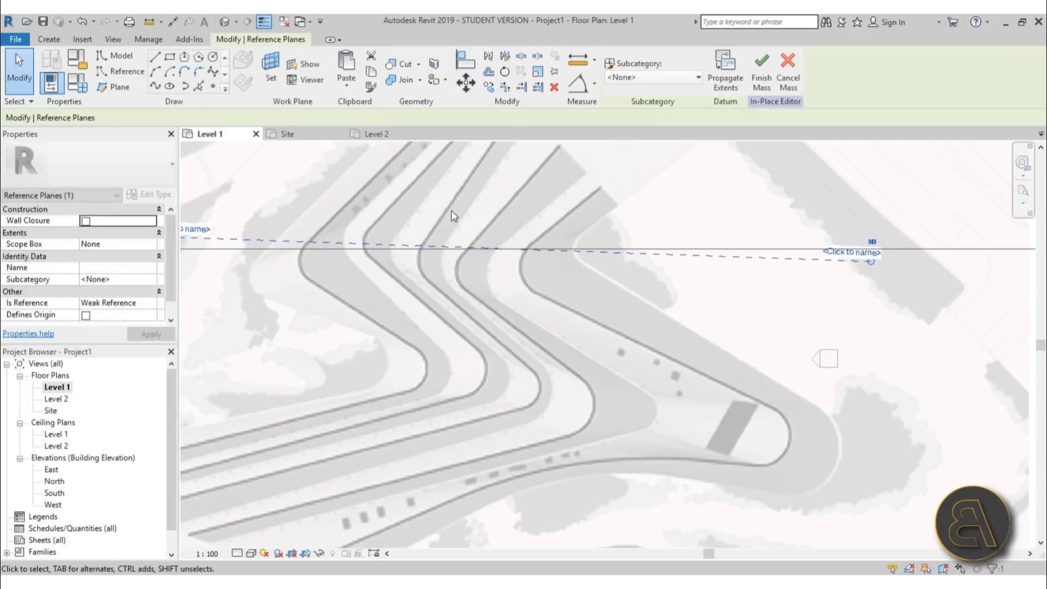
pyautogui.moveTo(451, 216); pyautogui.dragTo(457, 246, button='middle')
pyautogui.press('c')
pyautogui.press('c')
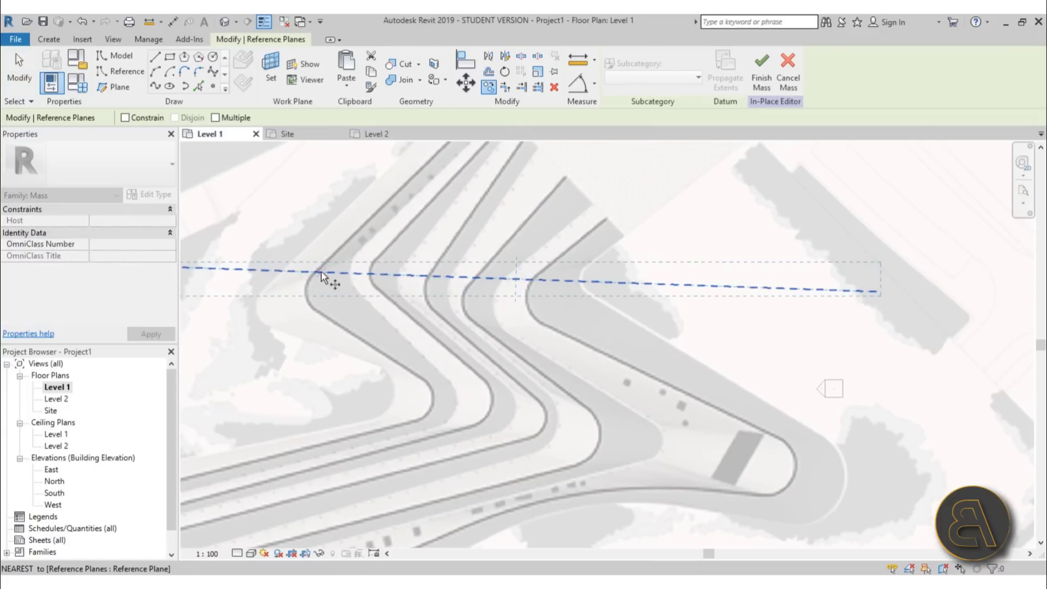
pyautogui.click(316, 272)
pyautogui.click(316, 309)
pyautogui.scroll(-4, 368, 319)
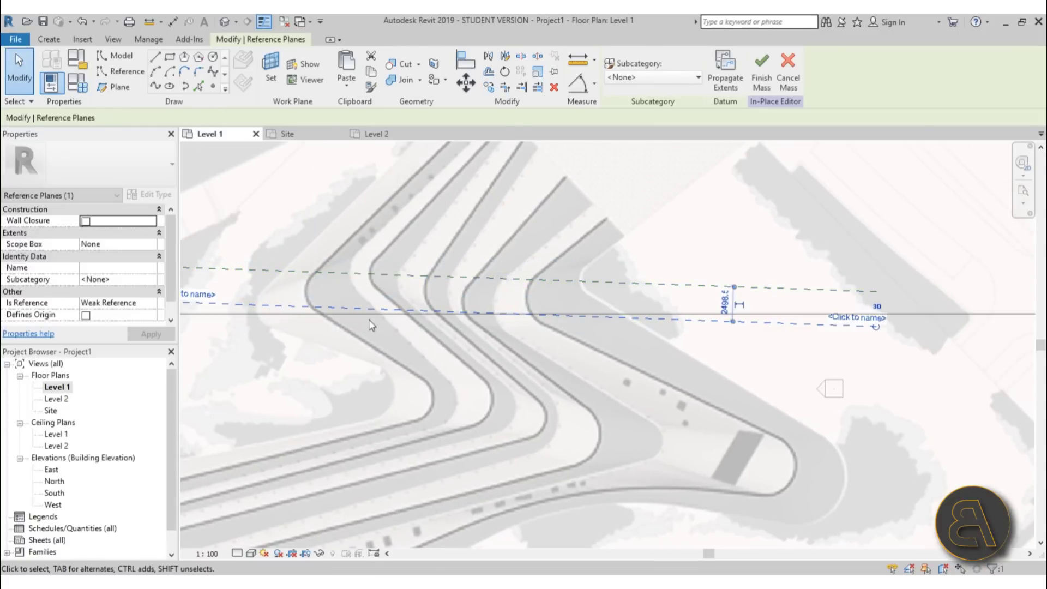
# Copy the lower reference plane to the upper tip of the roof strips, about 12.8 m above the first plane
pyautogui.press('c')
pyautogui.press('c')
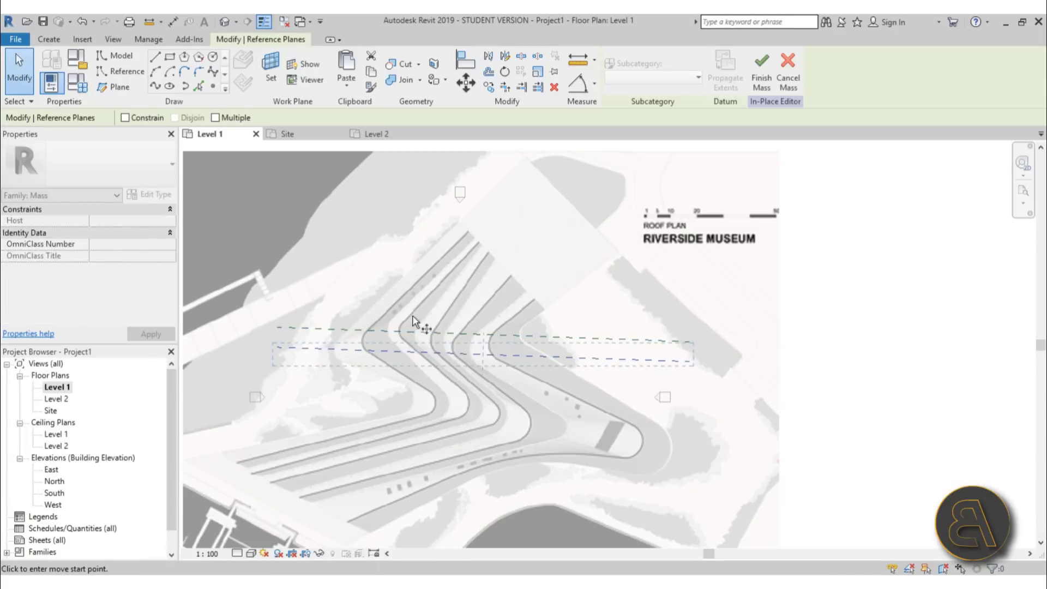
pyautogui.click(354, 350)
pyautogui.scroll(3, 467, 232)
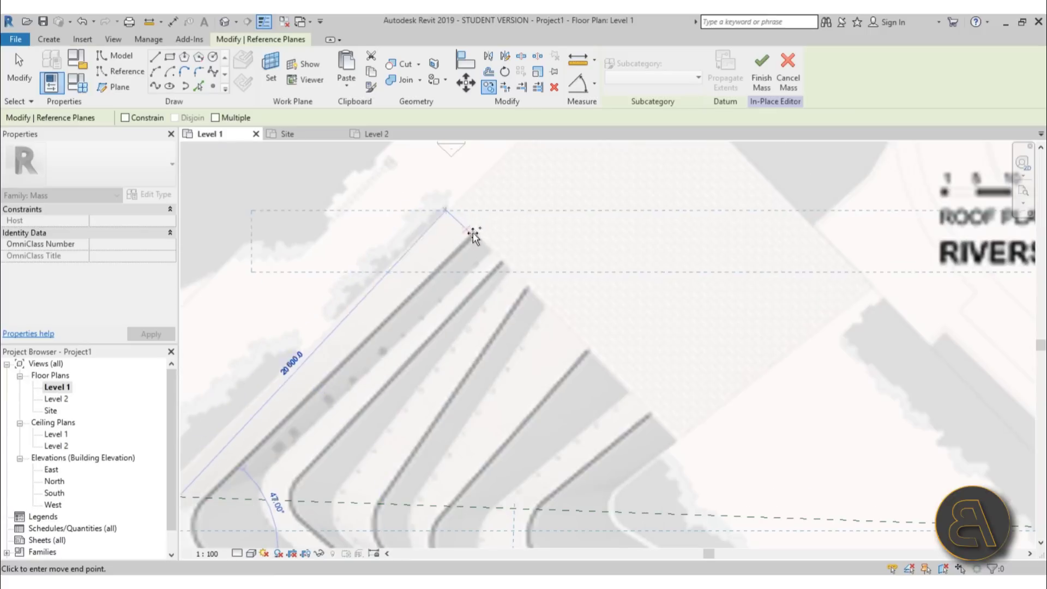
pyautogui.click(472, 234)
pyautogui.scroll(-3, 526, 203)
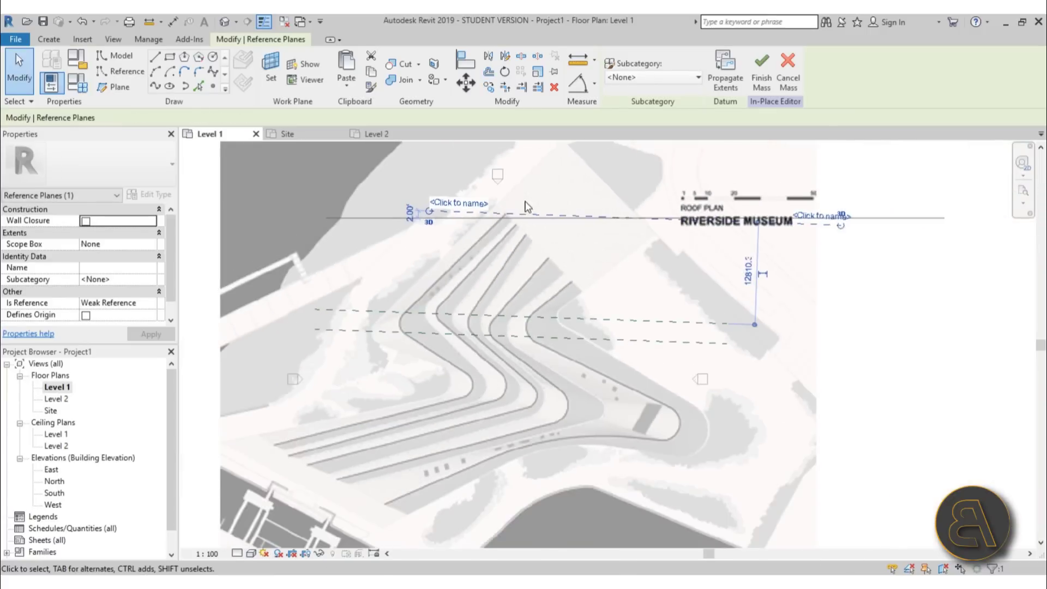
# Copy the first reference plane a short distance upward, just above the roof's upper bends, and deselect it
pyautogui.scroll(2, 517, 295)
pyautogui.click(403, 314)
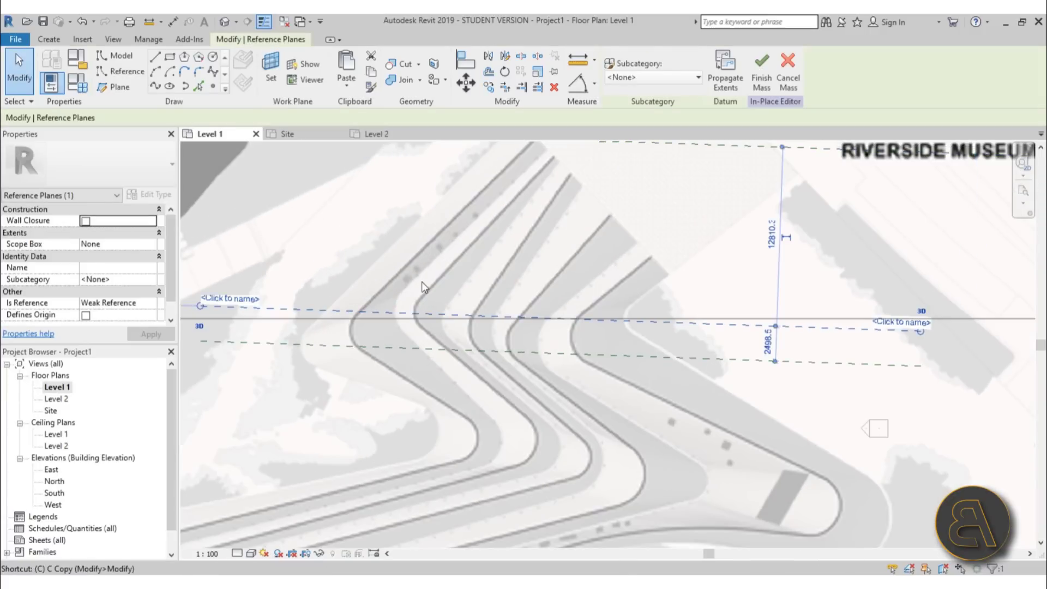
pyautogui.press('c')
pyautogui.press('c')
pyautogui.click(363, 306)
pyautogui.scroll(2, 362, 306)
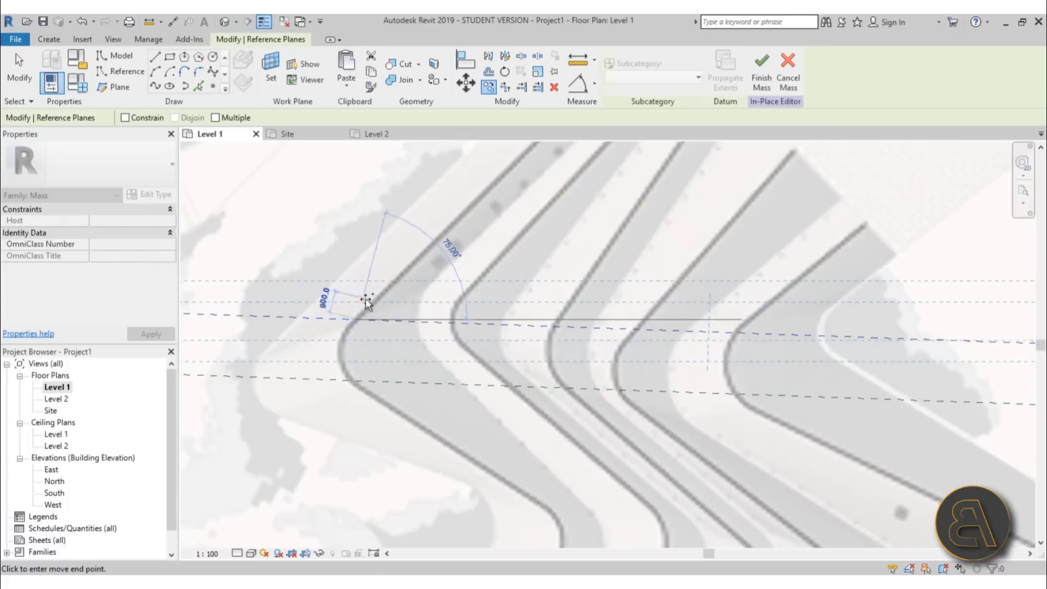
pyautogui.click(367, 303)
pyautogui.scroll(-3, 489, 249)
pyautogui.click(490, 250)
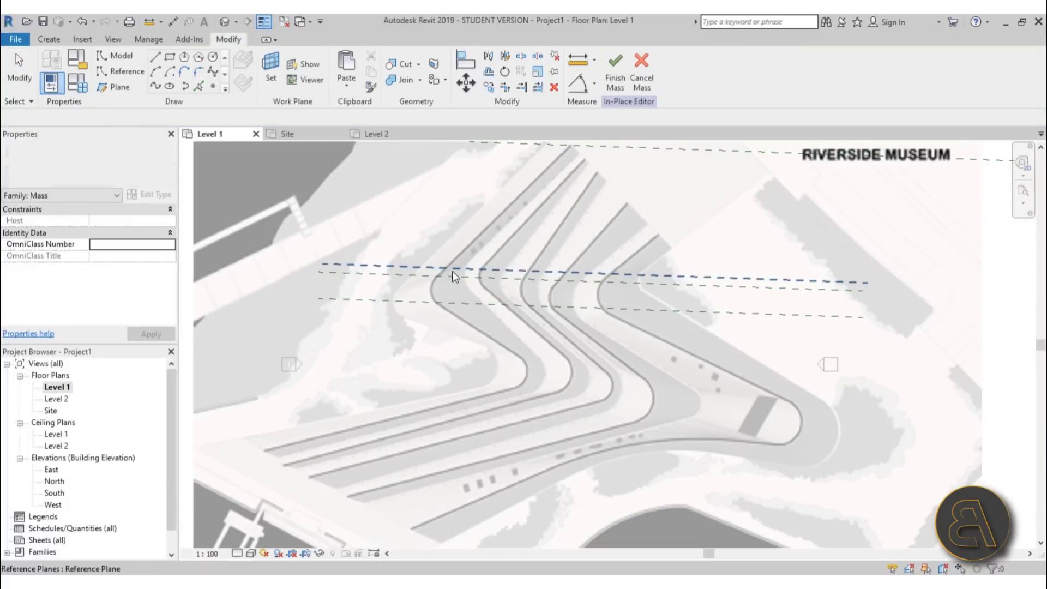
# Nudge the uppermost of the three upper-bend reference planes slightly down, closer to its neighbour, and deselect it
pyautogui.click(452, 268)
pyautogui.press('Down')
pyautogui.press('Down')
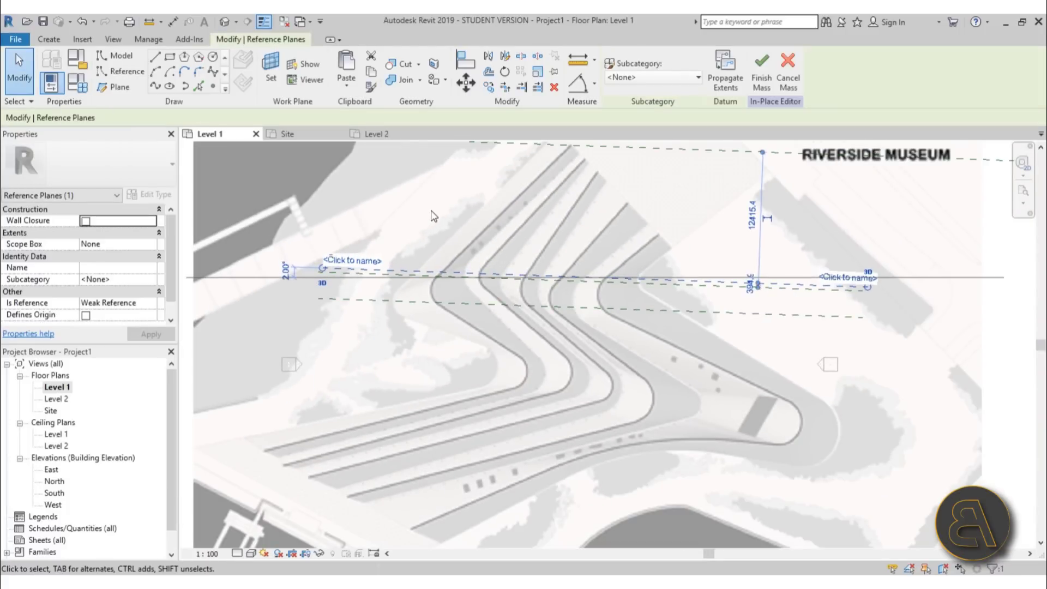
pyautogui.press('Escape')
pyautogui.scroll(-3, 522, 245)
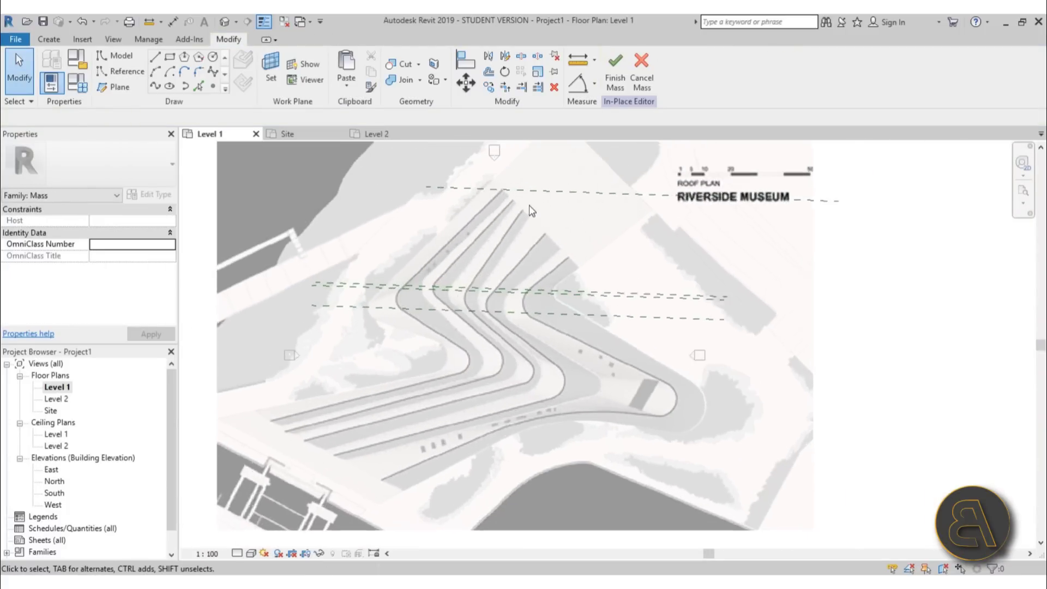
# Draw a reference plane sloping down to the east at 10° across the start of the roof strips' lower bends
pyautogui.scroll(1, 530, 206)
pyautogui.moveTo(556, 339); pyautogui.dragTo(500, 241, button='middle')
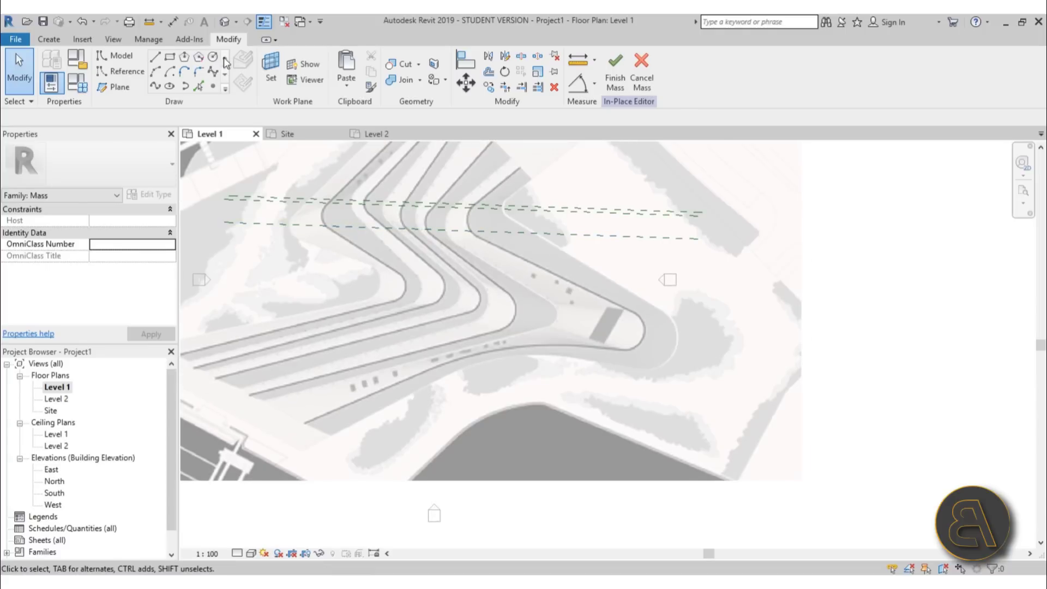
pyautogui.click(113, 87)
pyautogui.scroll(2, 383, 281)
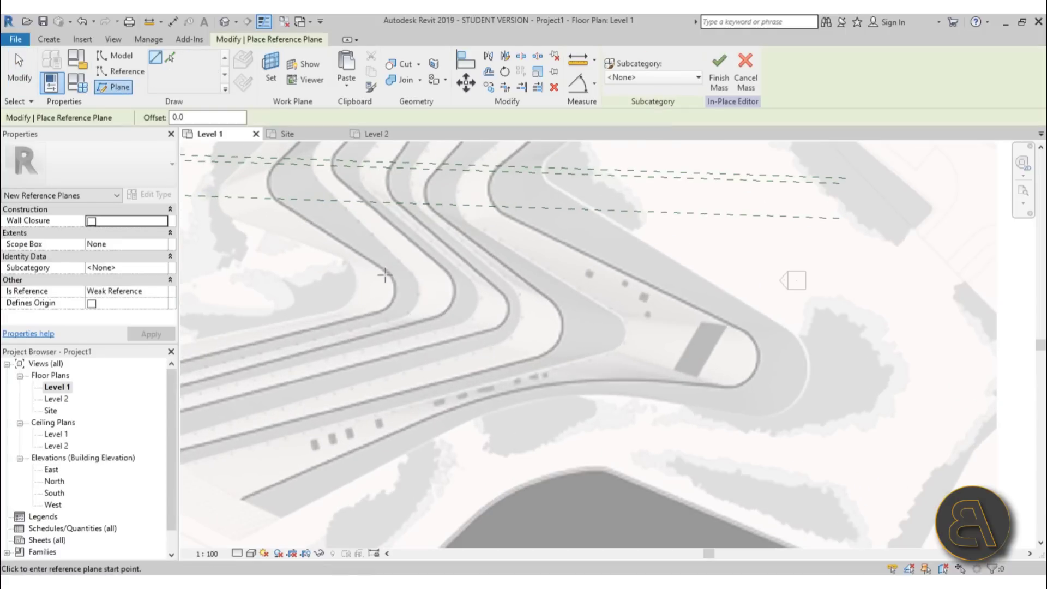
pyautogui.click(388, 274)
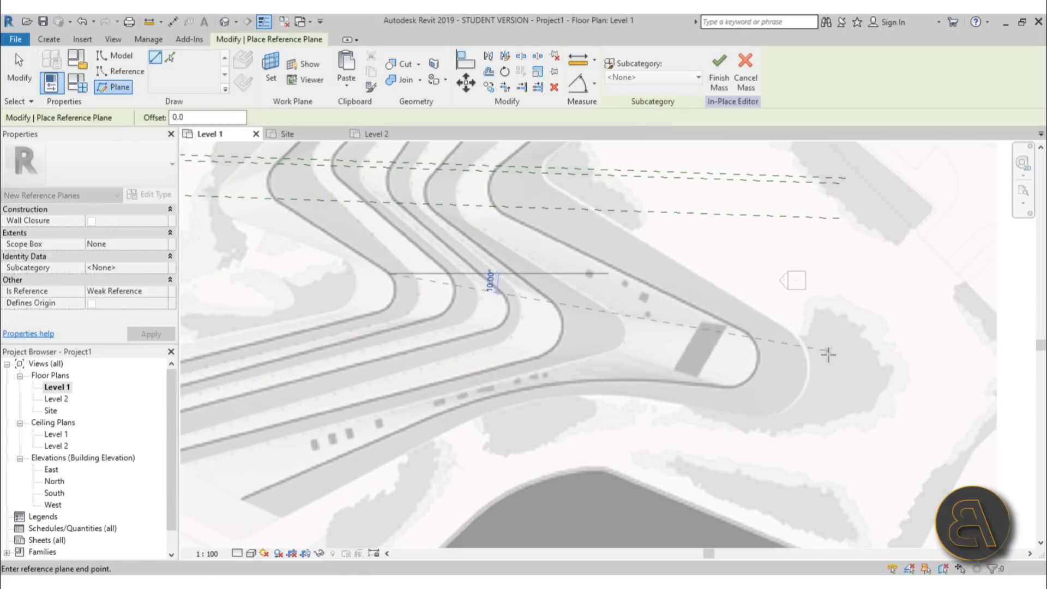
pyautogui.click(781, 339)
pyautogui.scroll(-2, 818, 337)
pyautogui.press('Escape')
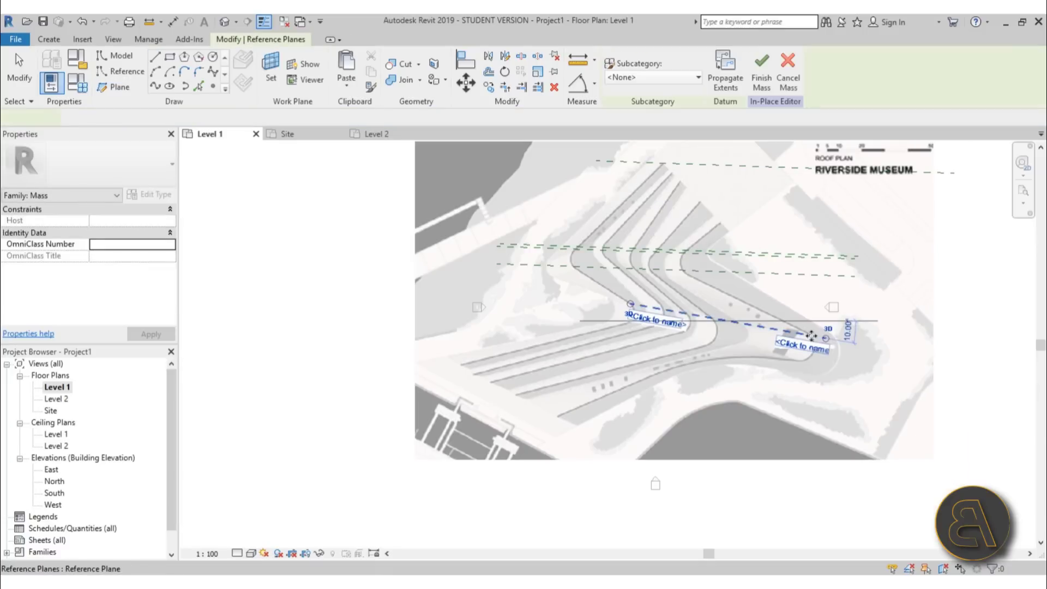
# Extend both ends of the sloped reference plane past the roof outline and deselect it
pyautogui.moveTo(824, 339); pyautogui.dragTo(885, 349)
pyautogui.moveTo(630, 304); pyautogui.dragTo(498, 279)
pyautogui.press('Escape')
# Copy the sloped reference plane 2500 mm down, to the lower side of the roof's lower bends
pyautogui.scroll(3, 630, 286)
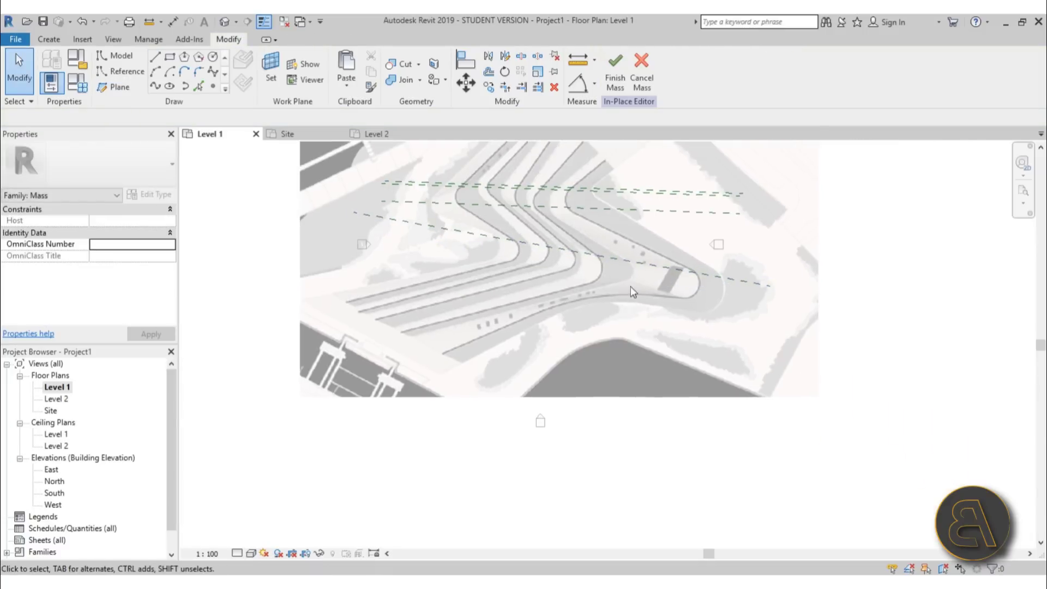
pyautogui.click(609, 248)
pyautogui.press('c')
pyautogui.press('o')
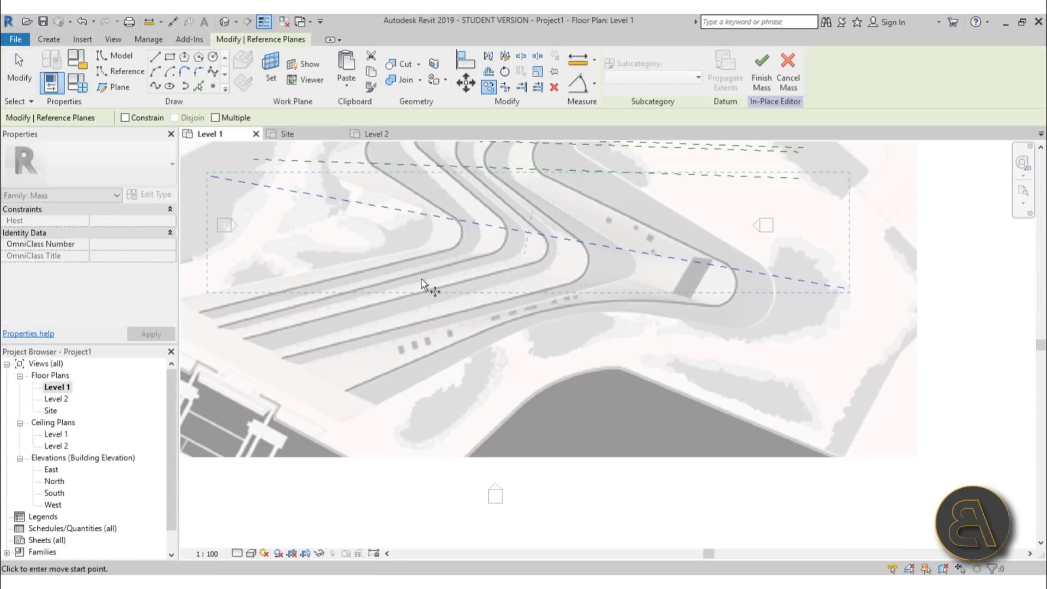
pyautogui.scroll(2, 460, 209)
pyautogui.click(457, 216)
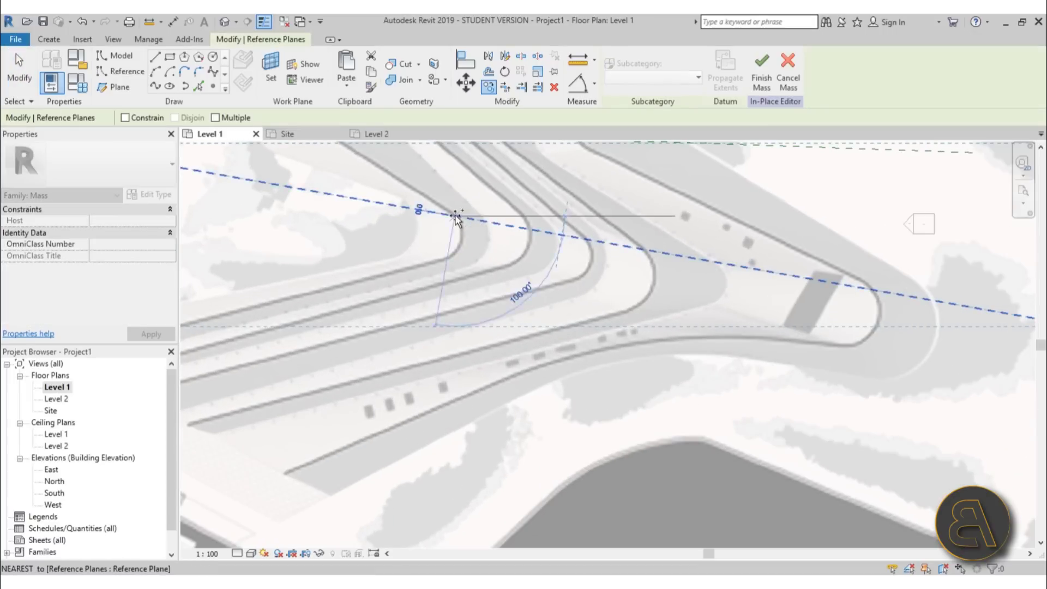
pyautogui.click(448, 255)
pyautogui.scroll(-3, 600, 235)
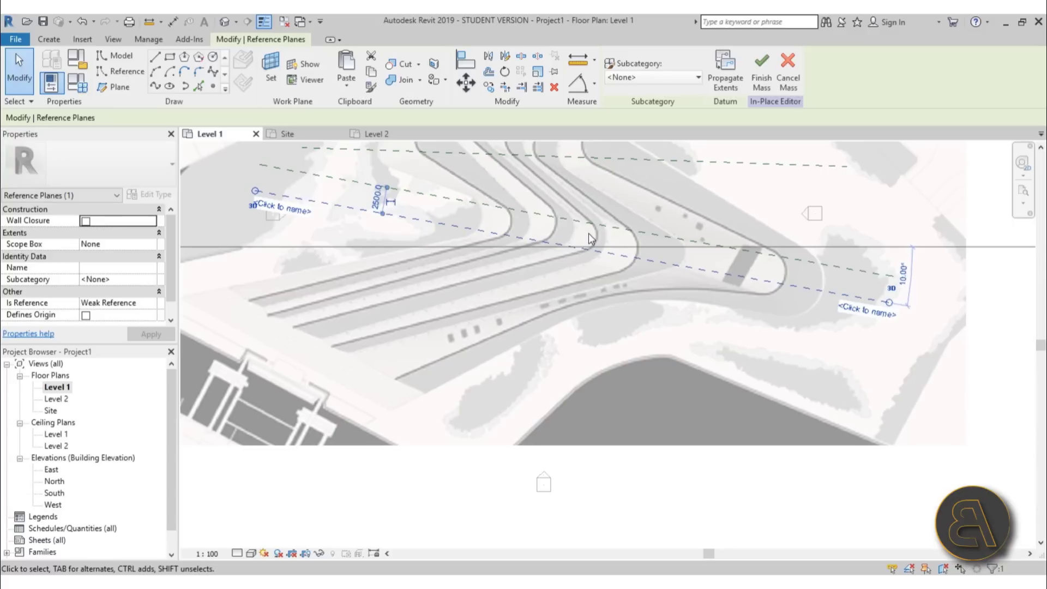
# Copy the lower sloped reference plane about 760 mm further down, just below the roof's lower bends
pyautogui.press('c')
pyautogui.press('o')
pyautogui.scroll(2, 545, 235)
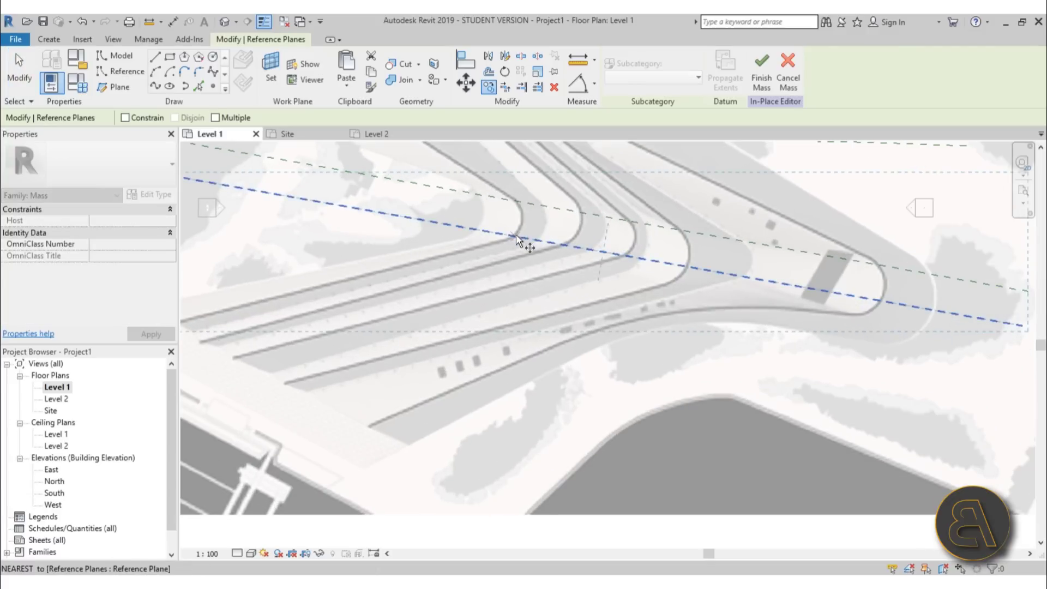
pyautogui.click(516, 234)
pyautogui.click(468, 246)
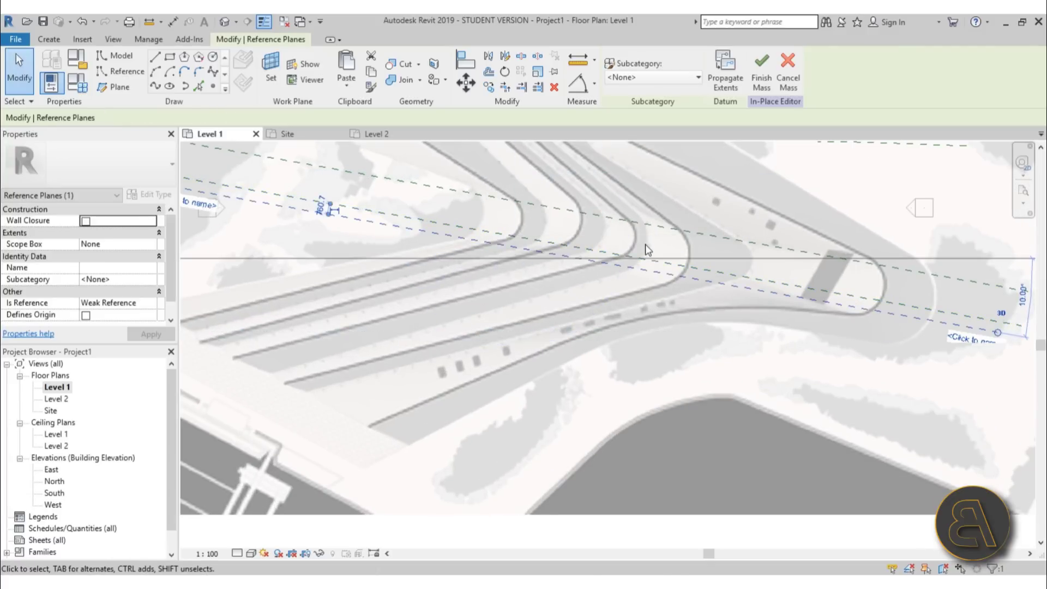
# Nudge the lowest sloped reference plane slightly up, to about 564 mm from the plane above it
pyautogui.scroll(-2, 809, 291)
pyautogui.scroll(2, 682, 311)
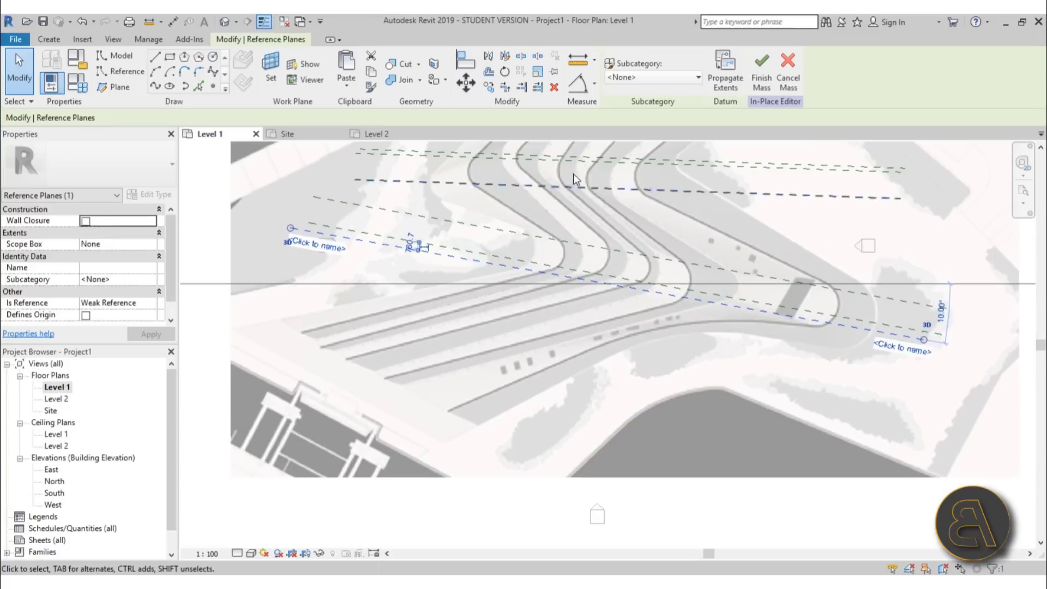
pyautogui.scroll(2, 577, 155)
pyautogui.press('Escape')
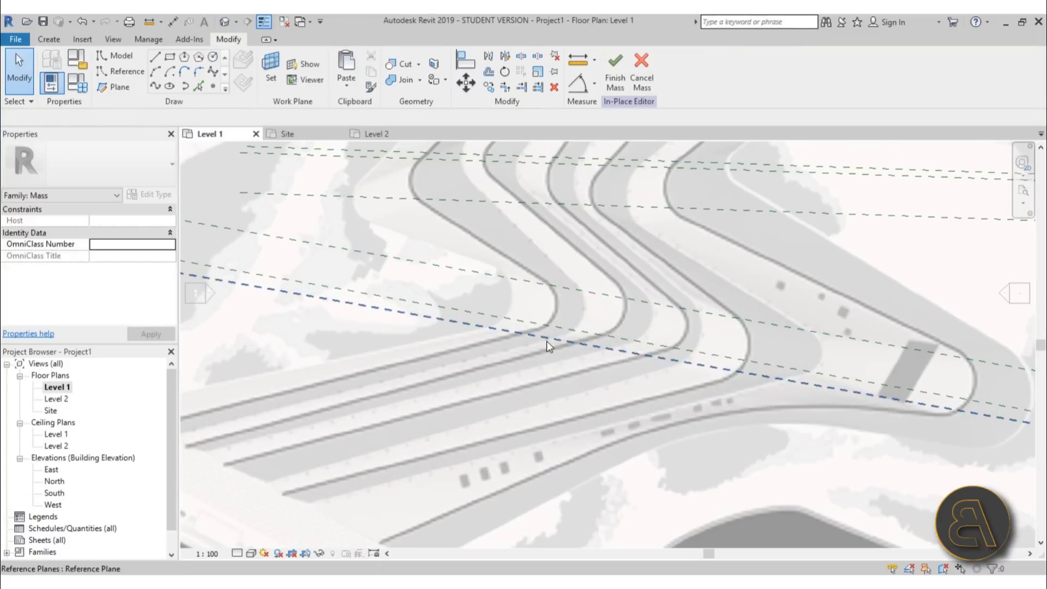
pyautogui.click(546, 339)
pyautogui.press('Up')
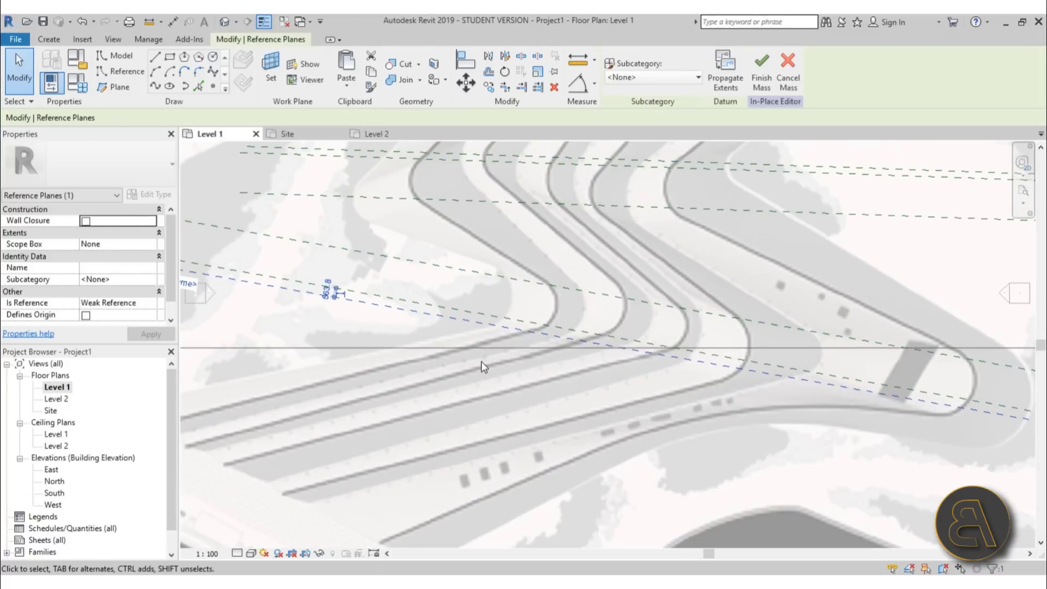
# Copy the lowest sloped reference plane down to the southern tip of the roof strips
pyautogui.press('c')
pyautogui.press('o')
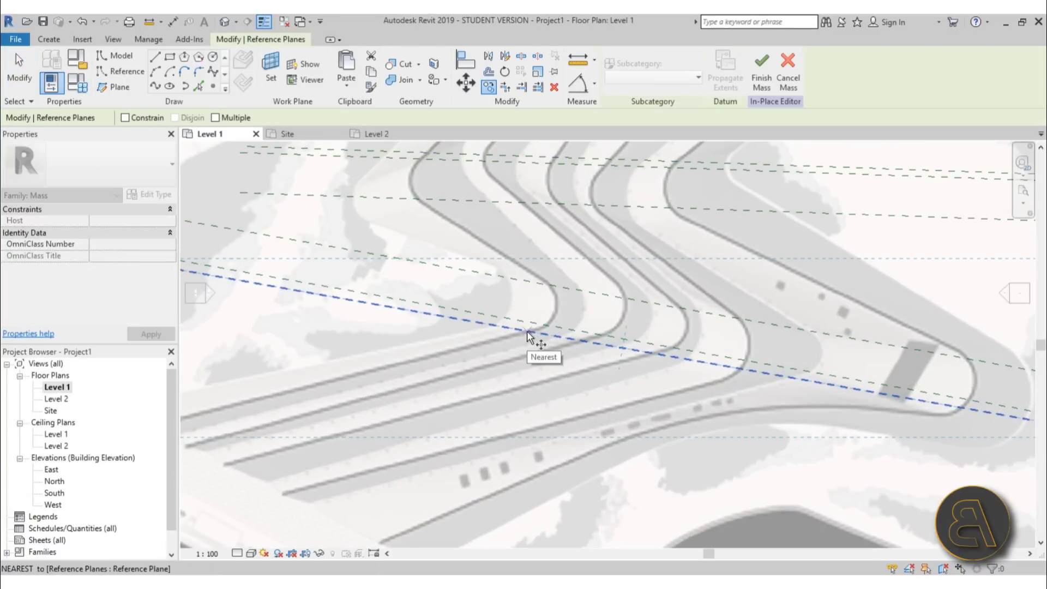
pyautogui.click(527, 330)
pyautogui.scroll(-2, 529, 343)
pyautogui.scroll(1, 613, 429)
pyautogui.moveTo(439, 463); pyautogui.dragTo(512, 340, button='middle')
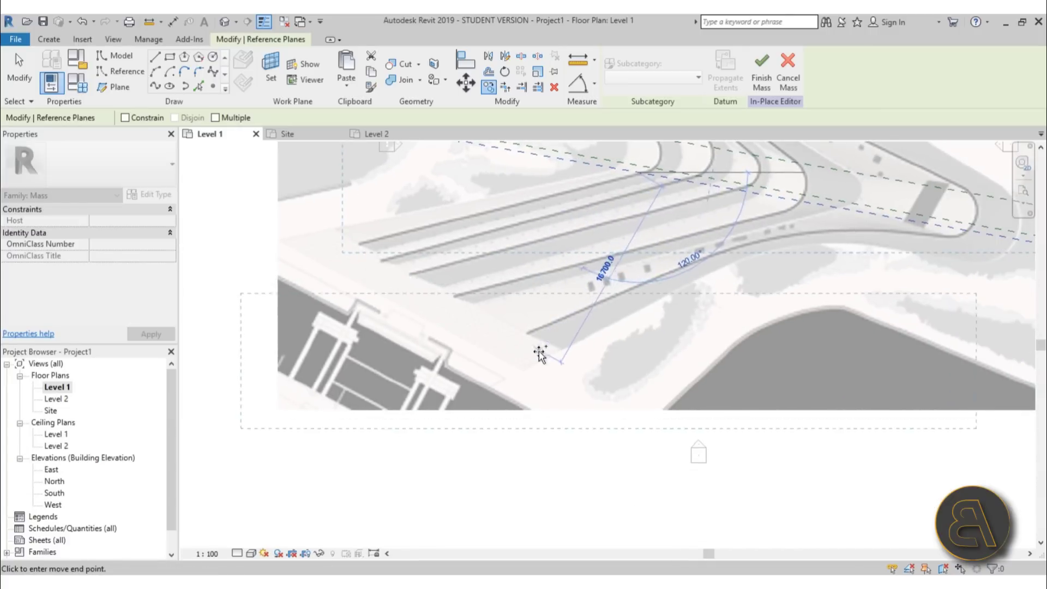
pyautogui.click(528, 334)
# Shift the copied plane until it crosses the roof's southern tip, about 14.5 m below the bend planes, and deselect it
pyautogui.scroll(-2, 582, 310)
pyautogui.moveTo(651, 341); pyautogui.dragTo(544, 312)
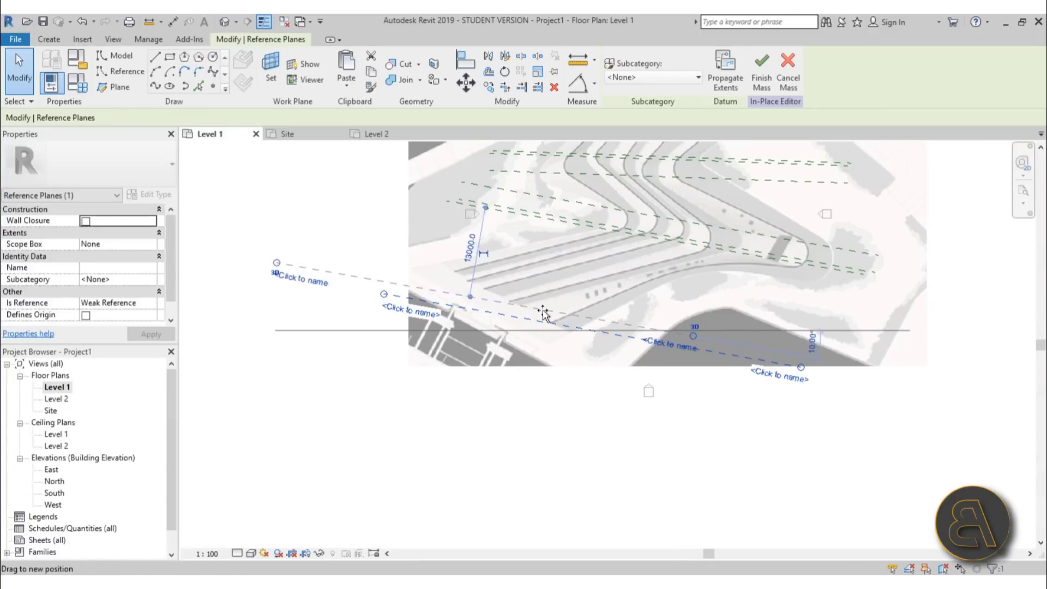
pyautogui.scroll(3, 567, 319)
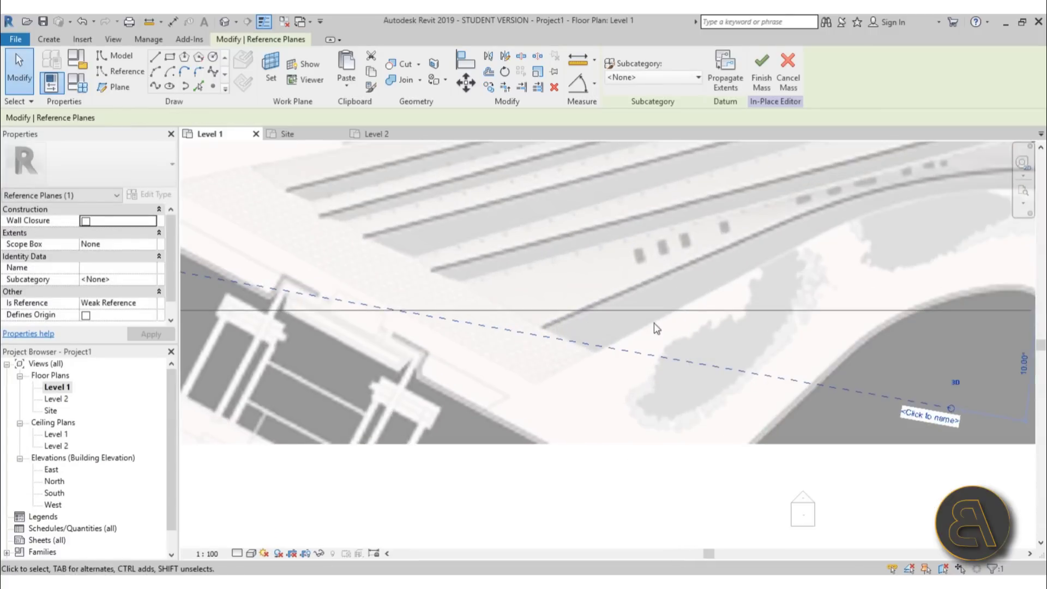
pyautogui.press('Up')
pyautogui.press('Up')
pyautogui.press('Up')
pyautogui.press('Up')
pyautogui.press('Up')
pyautogui.press('Up')
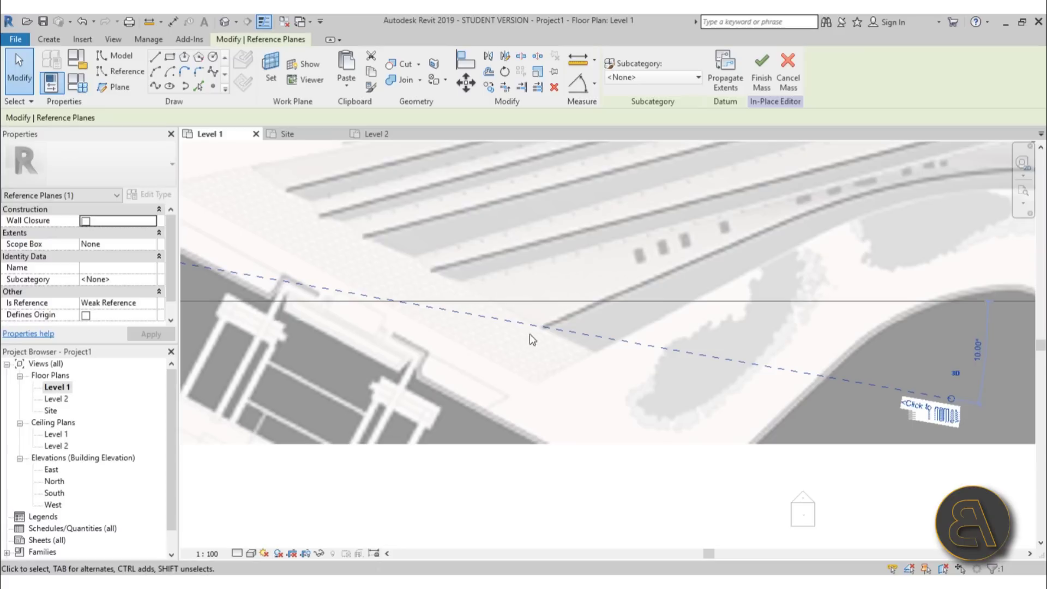
pyautogui.scroll(-4, 534, 368)
pyautogui.click(619, 315)
# Name the reference plane at the roof's southern tip 1
pyautogui.scroll(-1, 620, 314)
pyautogui.moveTo(621, 314); pyautogui.dragTo(485, 362, button='middle')
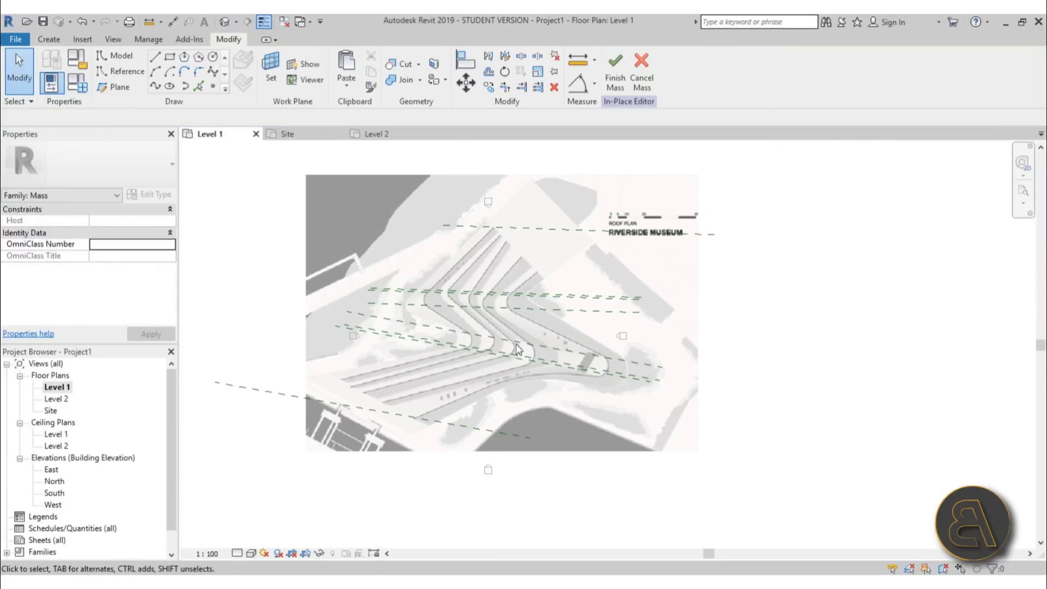
pyautogui.click(419, 419)
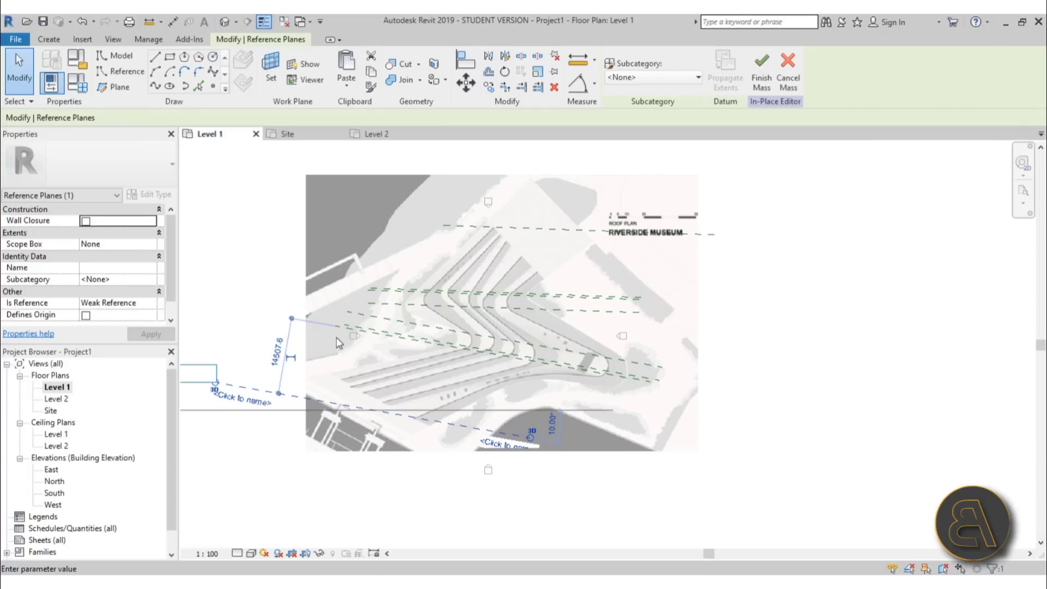
pyautogui.write('11')
pyautogui.scroll(-2, 335, 337)
pyautogui.scroll(3, 218, 343)
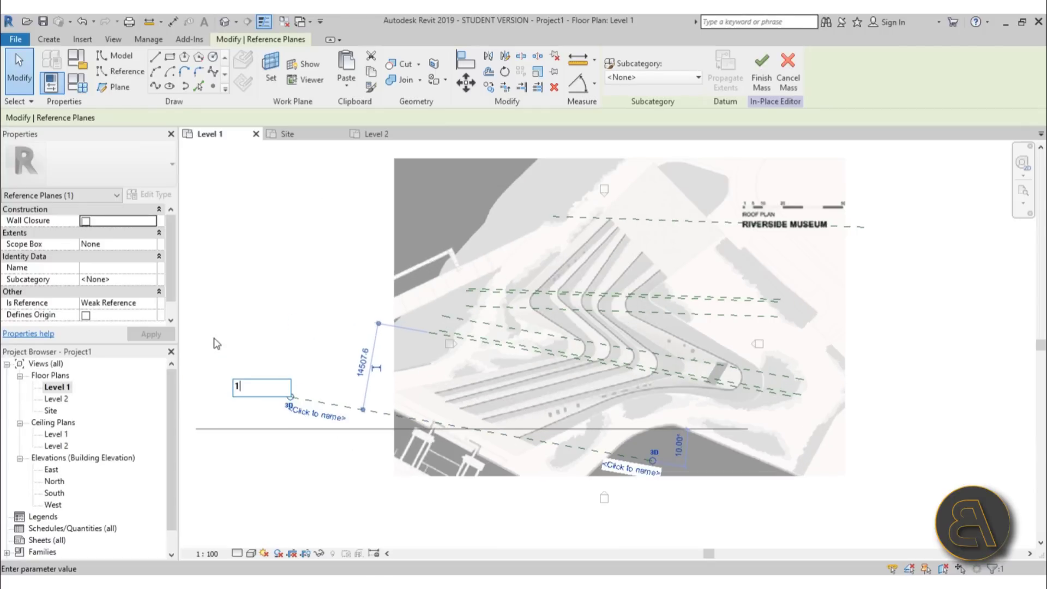
pyautogui.press('Return')
# Name the lowest sloped plane at the lower bends 2 and the sloped plane directly above it 3
pyautogui.click(450, 336)
pyautogui.click(451, 351)
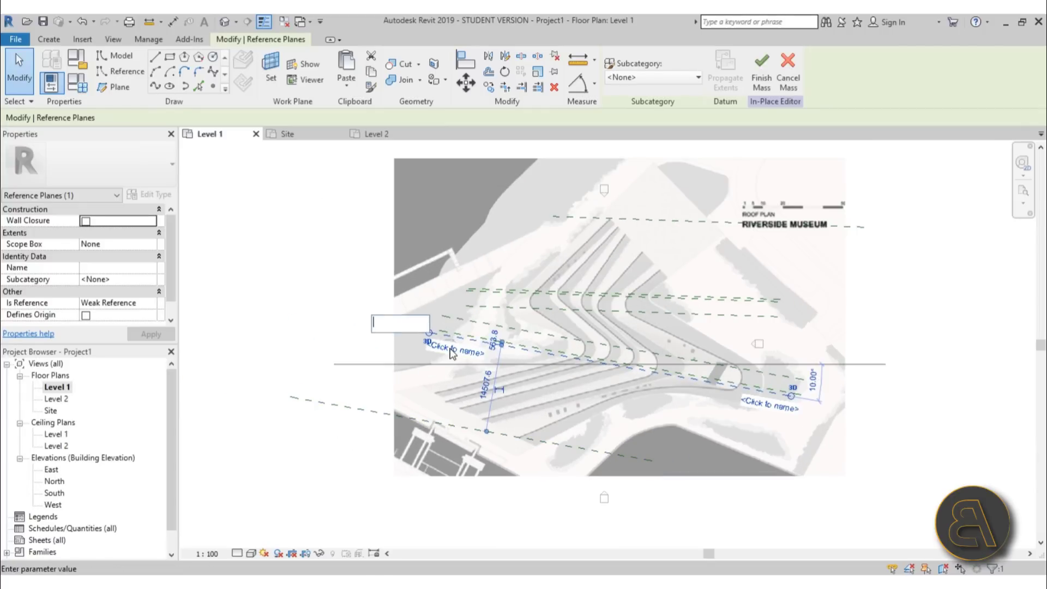
pyautogui.write('2')
pyautogui.press('Return')
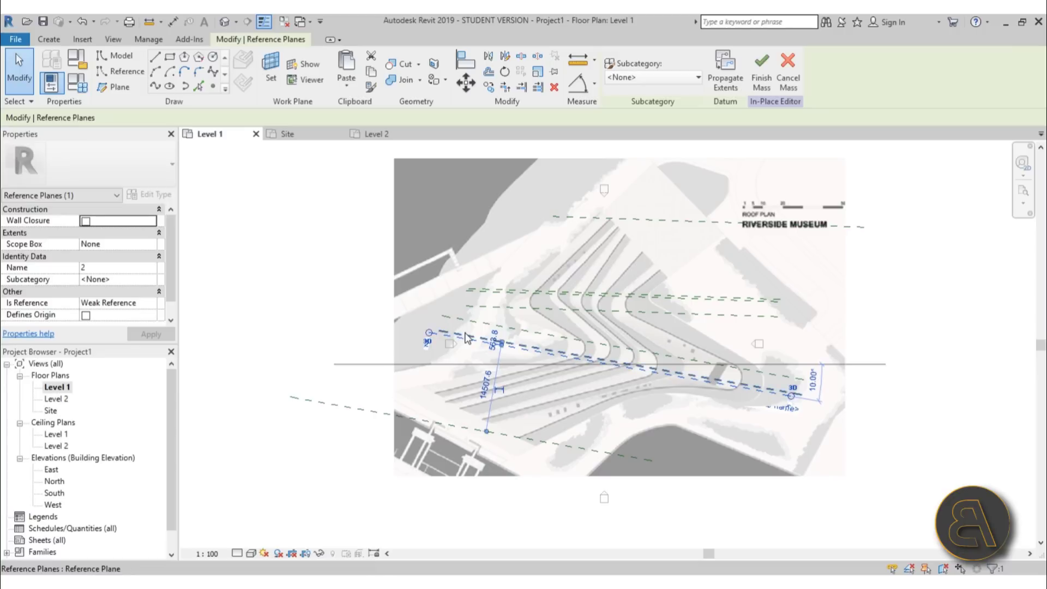
pyautogui.click(465, 335)
pyautogui.click(460, 352)
pyautogui.write('3')
pyautogui.press('Return')
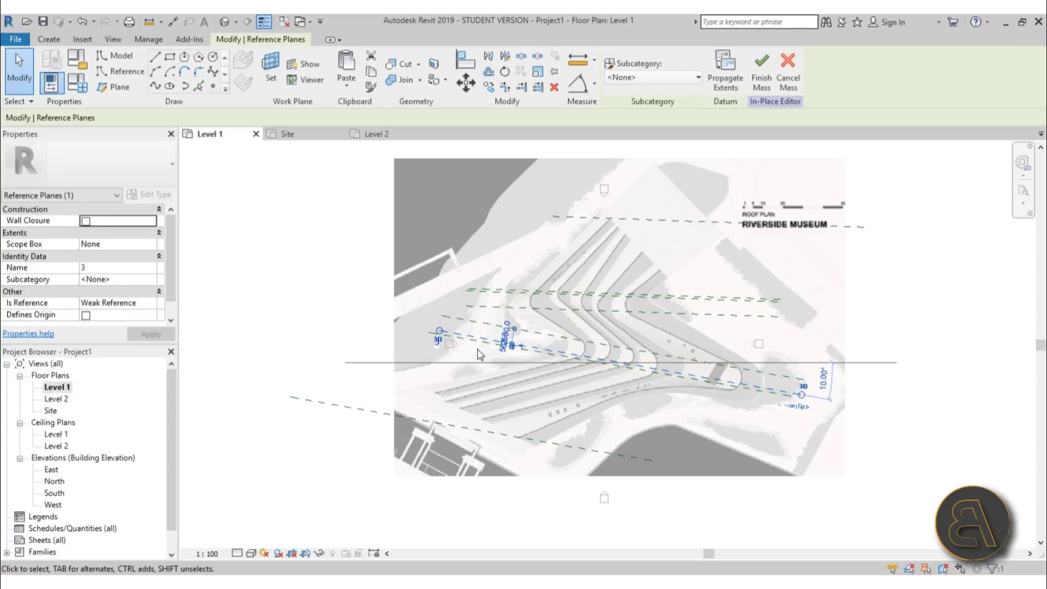
# Name the uppermost sloped plane at the lower bends 4 and the lowest plane at the upper bends 5
pyautogui.click(482, 337)
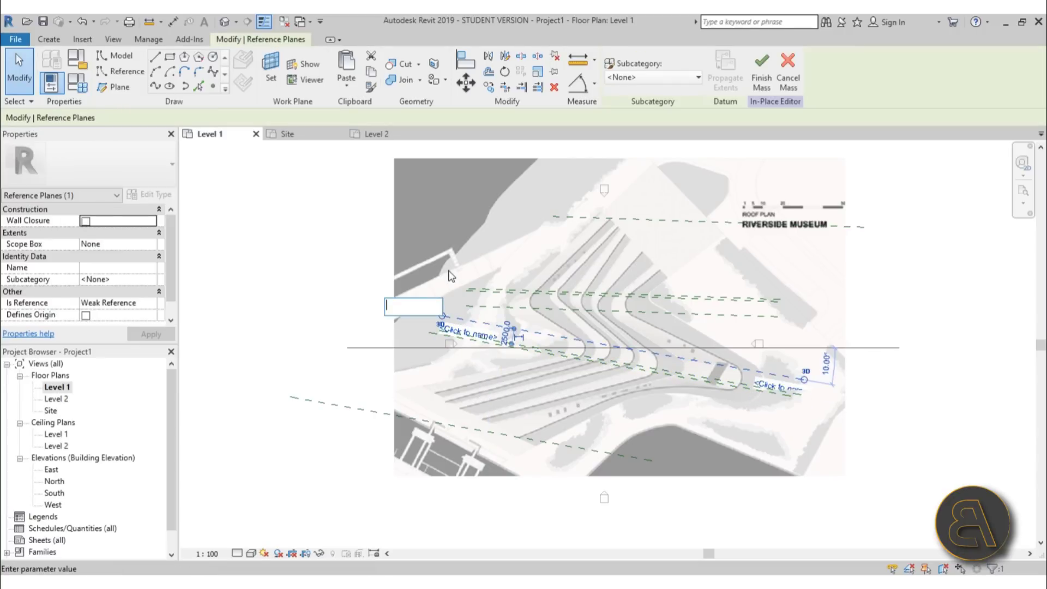
pyautogui.write('4')
pyautogui.press('Return')
pyautogui.click(528, 308)
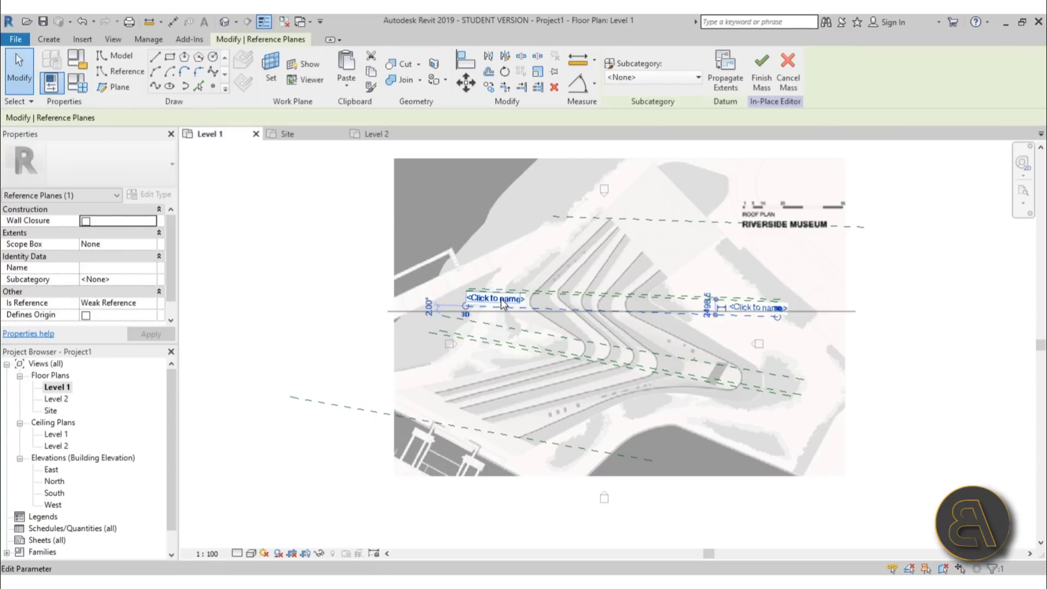
pyautogui.click(502, 299)
pyautogui.write('5')
pyautogui.press('Return')
# Name the middle reference plane at the upper bends 6 and the uppermost one there 7
pyautogui.click(505, 290)
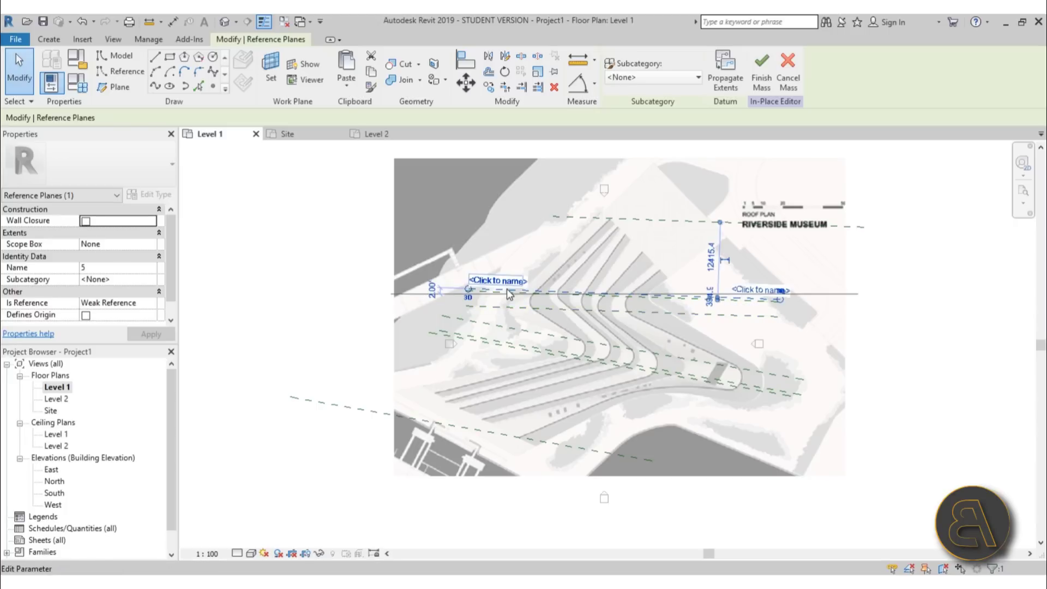
pyautogui.click(497, 301)
pyautogui.click(501, 295)
pyautogui.click(497, 284)
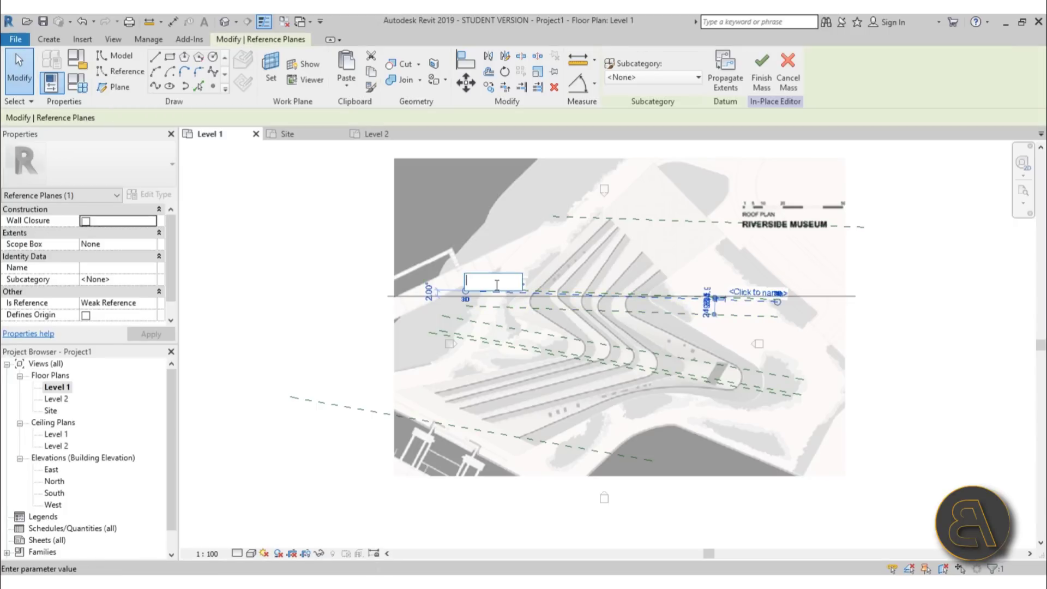
pyautogui.write('6')
pyautogui.press('Return')
pyautogui.click(526, 290)
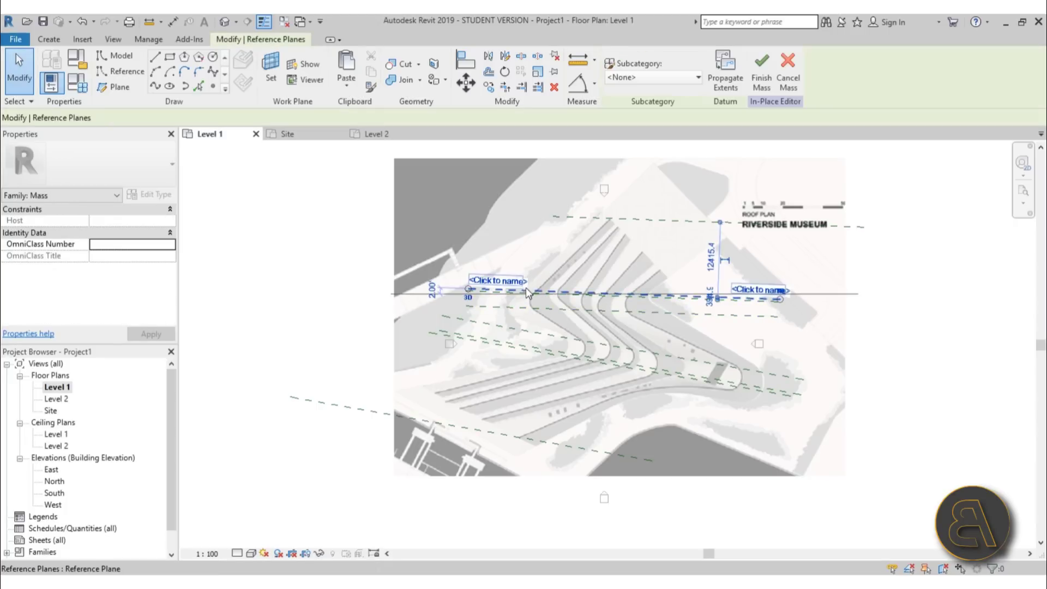
pyautogui.click(506, 282)
pyautogui.write('7')
pyautogui.press('Return')
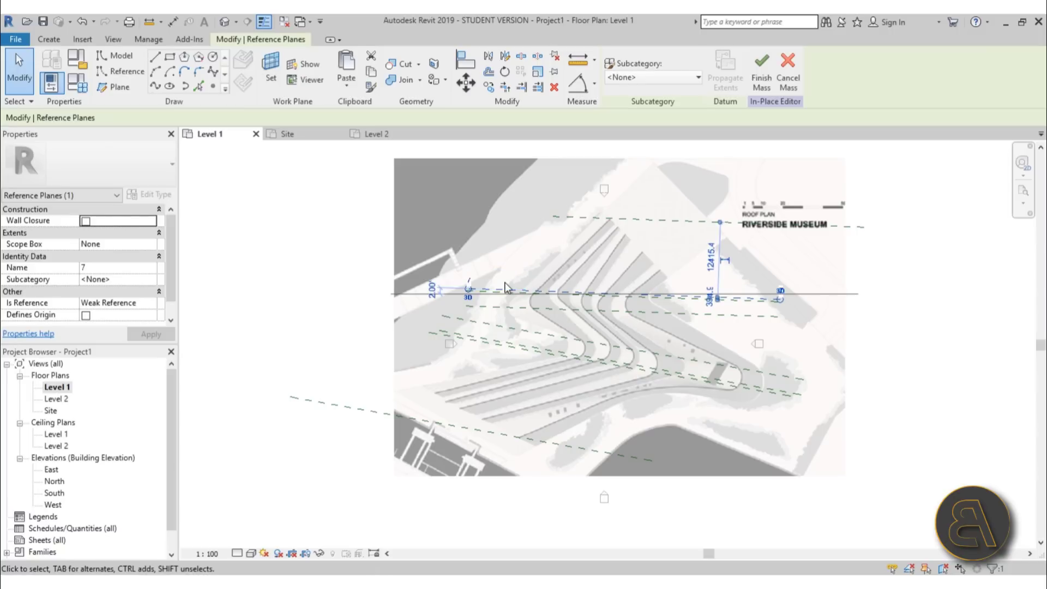
# Name the reference plane at the upper tip of the roof strips 8 and deselect it
pyautogui.click(583, 218)
pyautogui.click(582, 212)
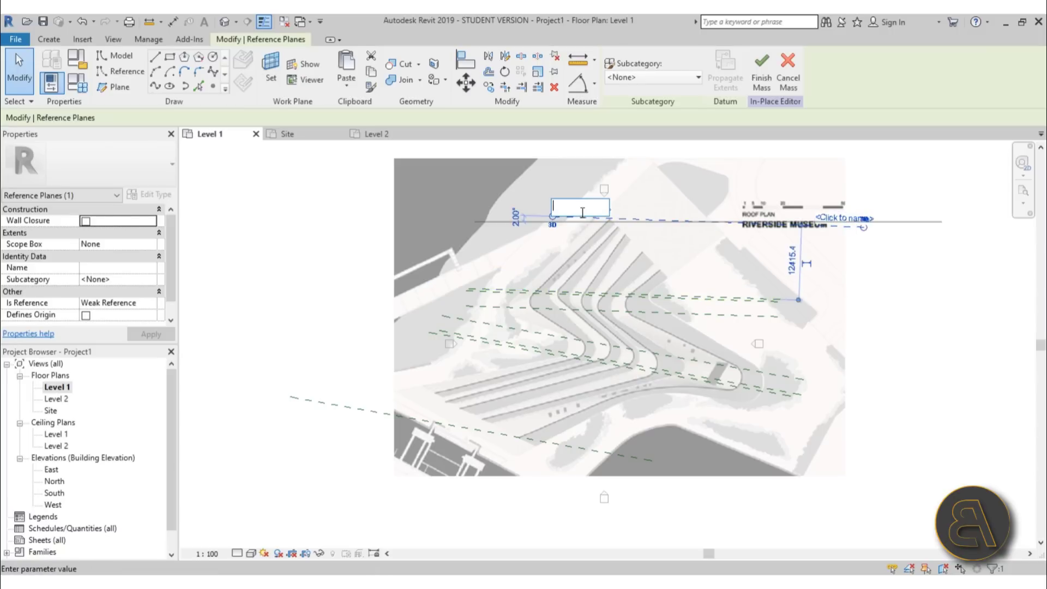
pyautogui.write('8')
pyautogui.press('Return')
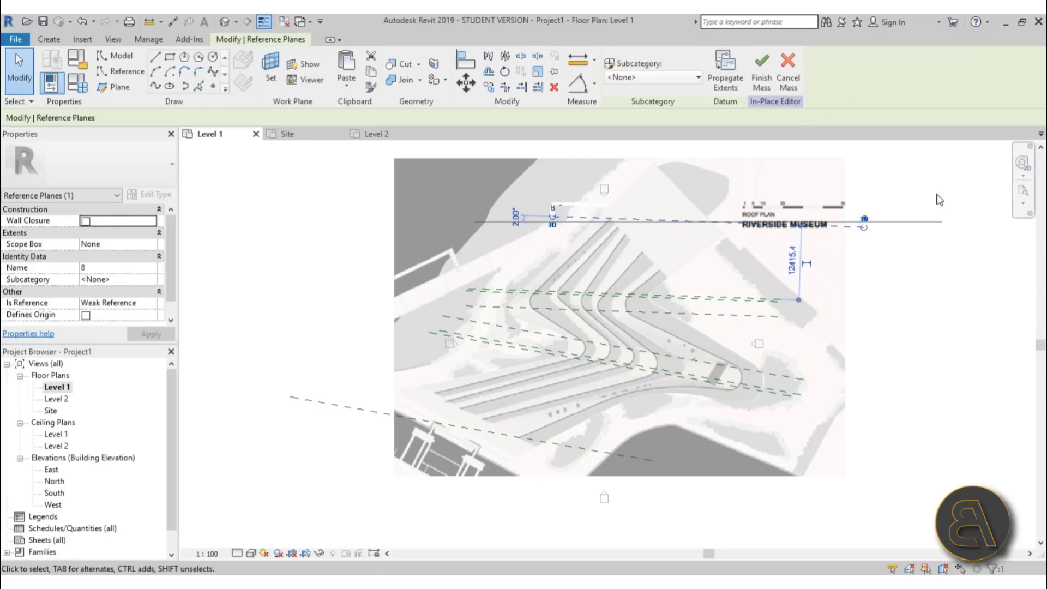
pyautogui.moveTo(717, 309); pyautogui.dragTo(695, 301, button='middle')
pyautogui.click(731, 478)
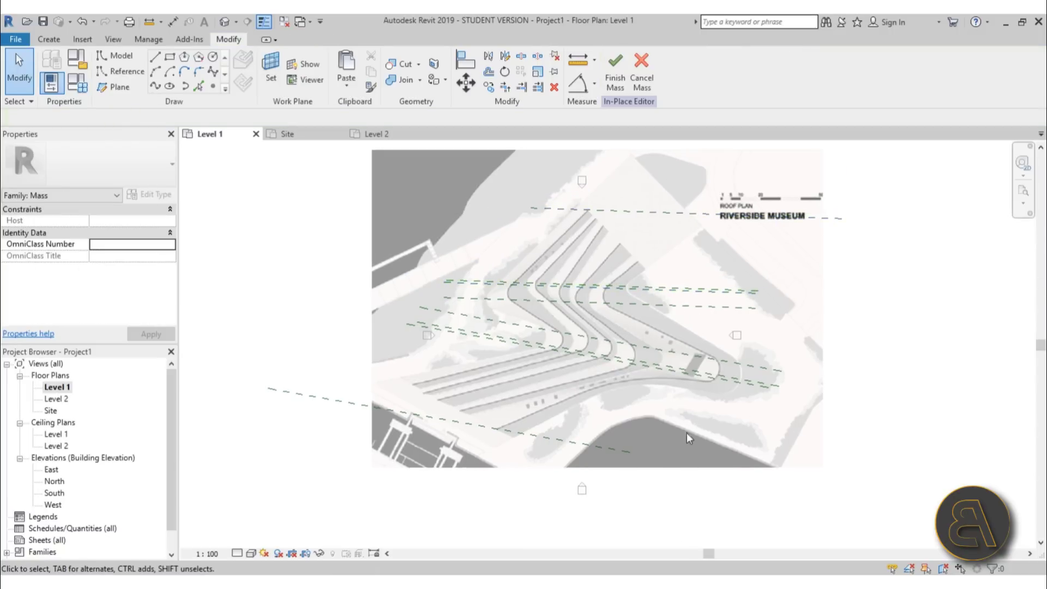
# Examine the numbered reference planes over the roof plan image in Level 1 and the levels in the default 3D view
pyautogui.moveTo(478, 392); pyautogui.dragTo(439, 381, button='middle')
pyautogui.scroll(4, 423, 346)
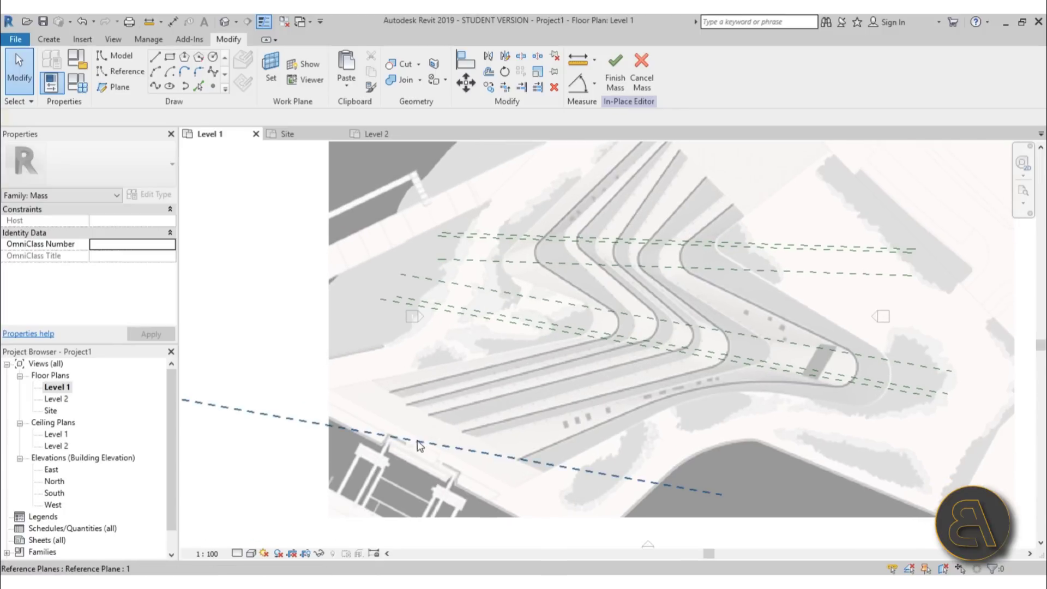
pyautogui.scroll(-3, 512, 326)
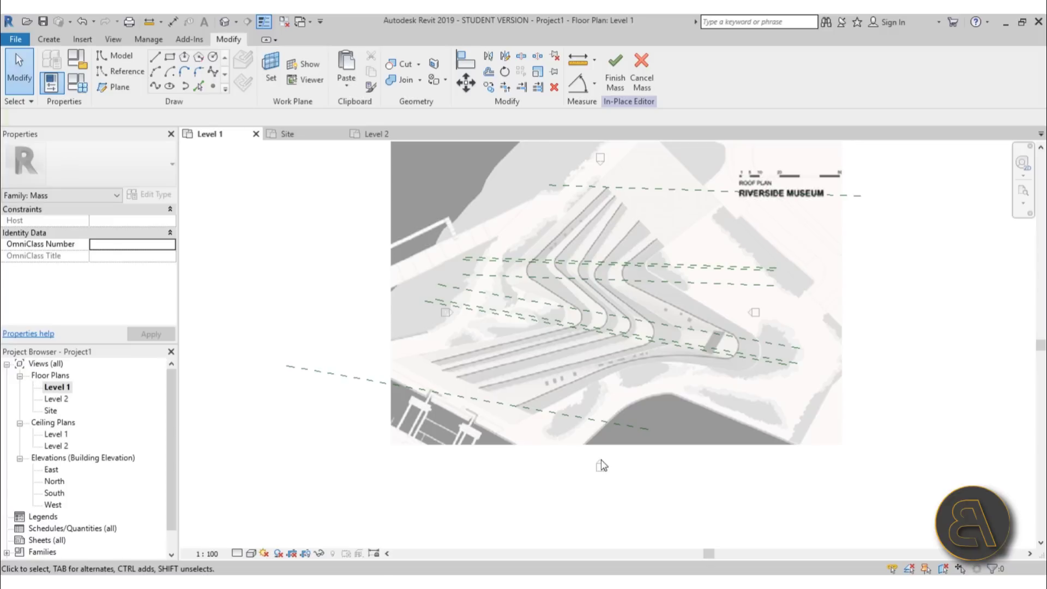
pyautogui.scroll(1, 419, 353)
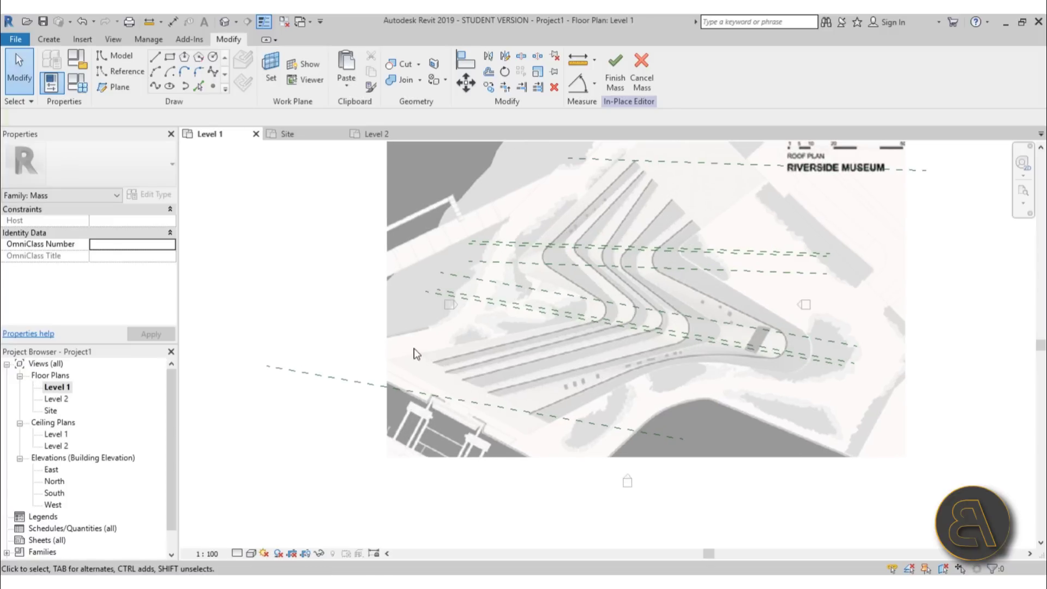
pyautogui.click(223, 22)
pyautogui.keyDown('shift'); pyautogui.moveTo(600, 351); pyautogui.dragTo(409, 296, button='middle'); pyautogui.keyUp('shift')
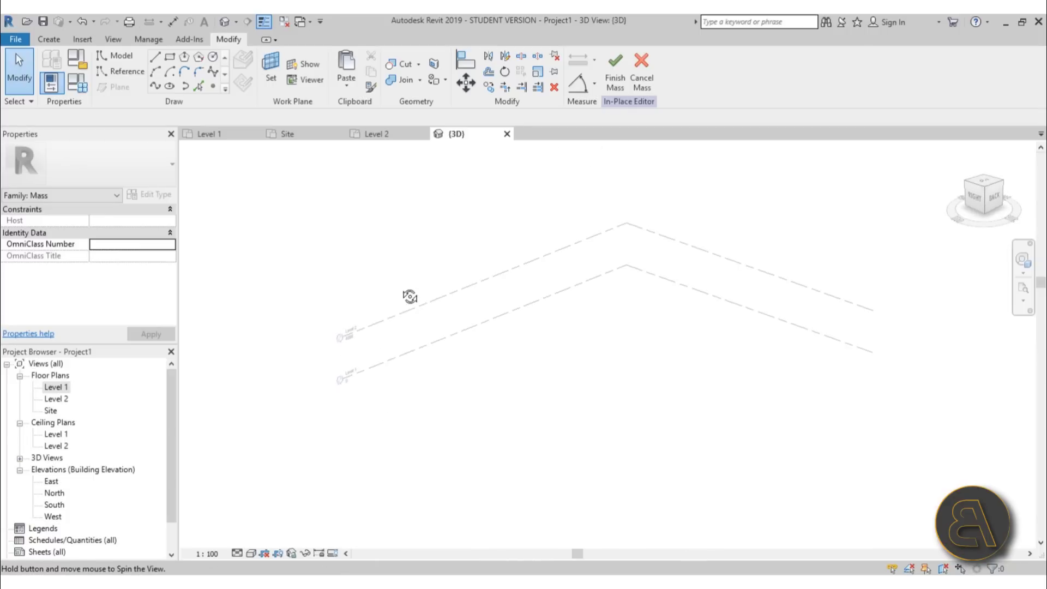
pyautogui.moveTo(615, 400); pyautogui.dragTo(560, 373, button='middle')
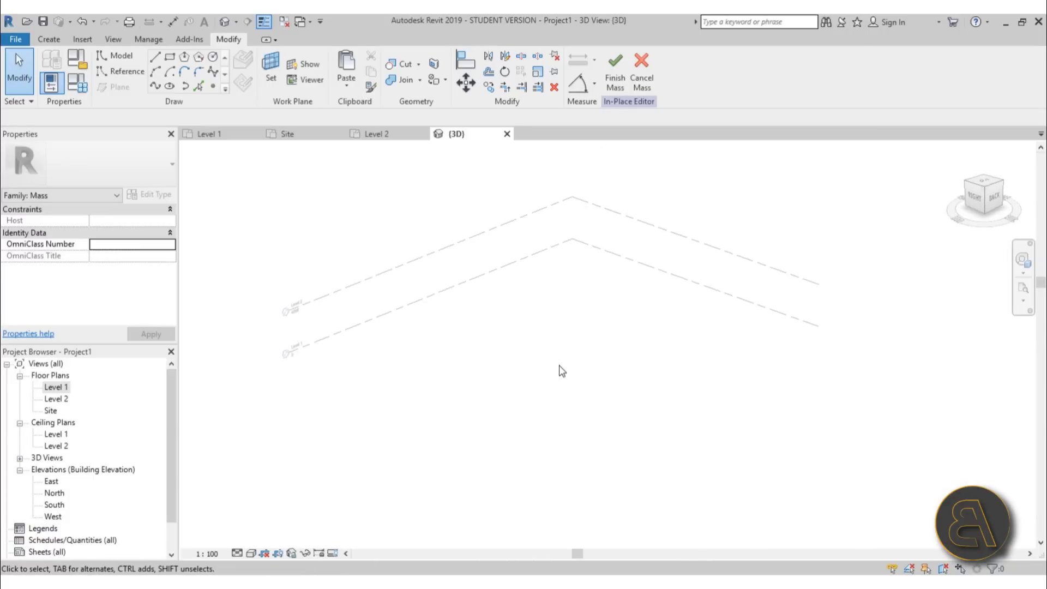
# In Level 1, draw a model line about 33 m long along the uppermost lower-wing strip edge, ending on reference plane 1
pyautogui.doubleClick(55, 388)
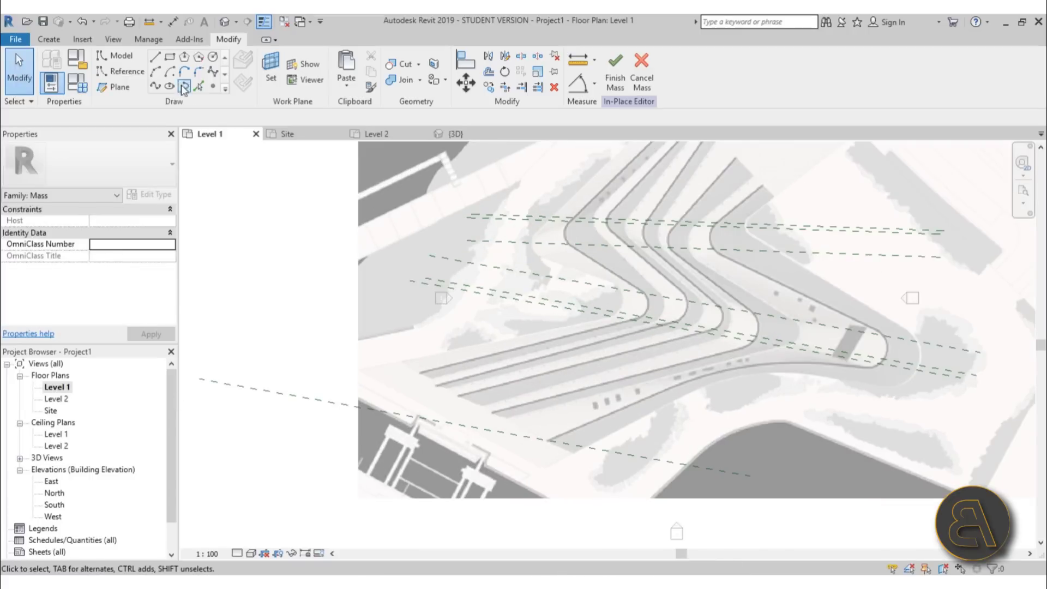
pyautogui.click(145, 58)
pyautogui.scroll(2, 598, 328)
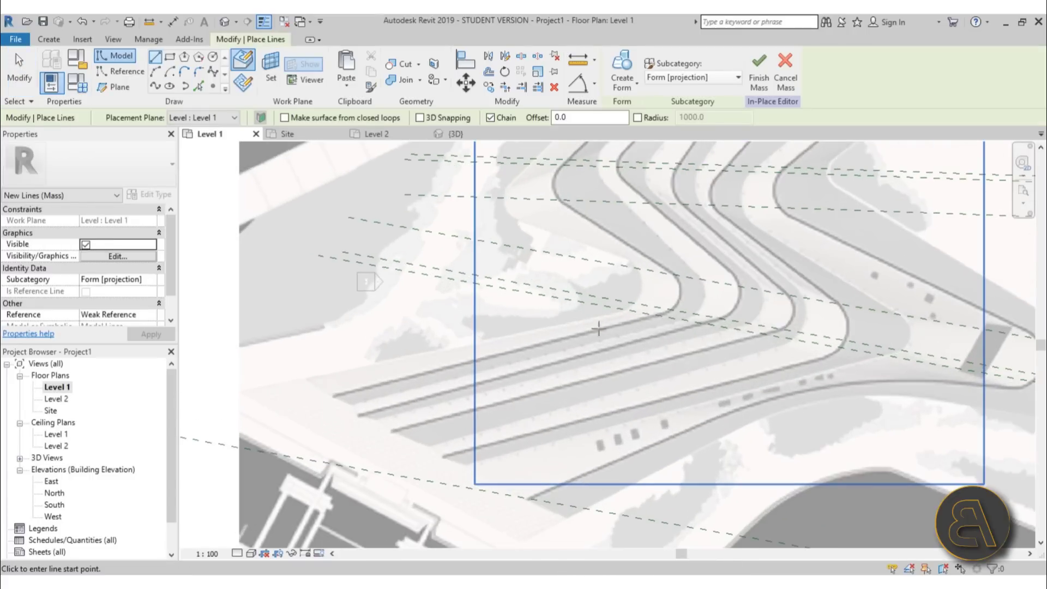
pyautogui.click(624, 323)
pyautogui.scroll(-2, 402, 374)
pyautogui.moveTo(265, 421); pyautogui.dragTo(445, 411, button='middle')
pyautogui.scroll(3, 443, 412)
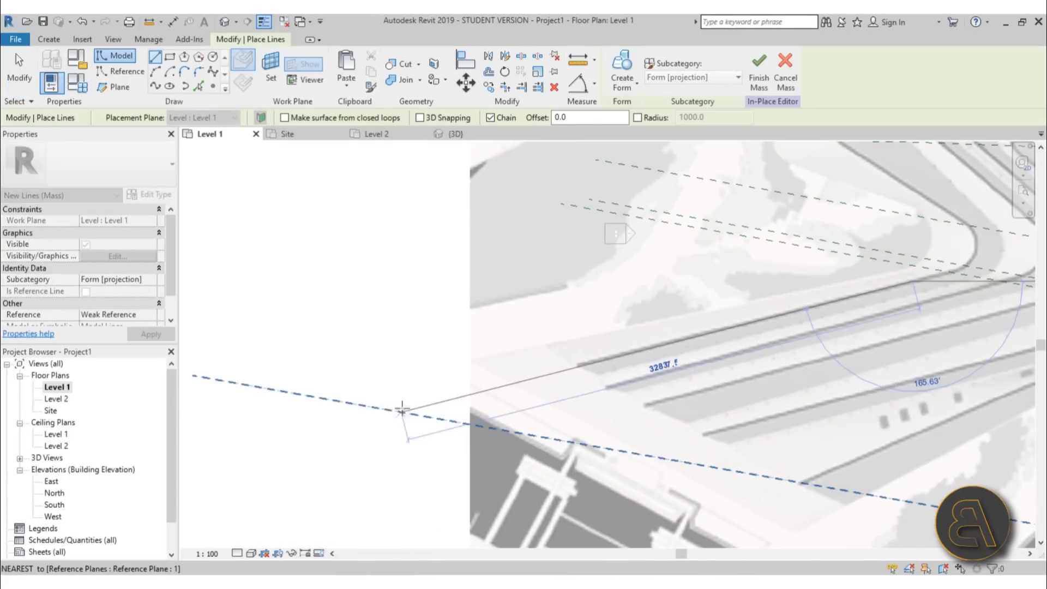
pyautogui.click(392, 410)
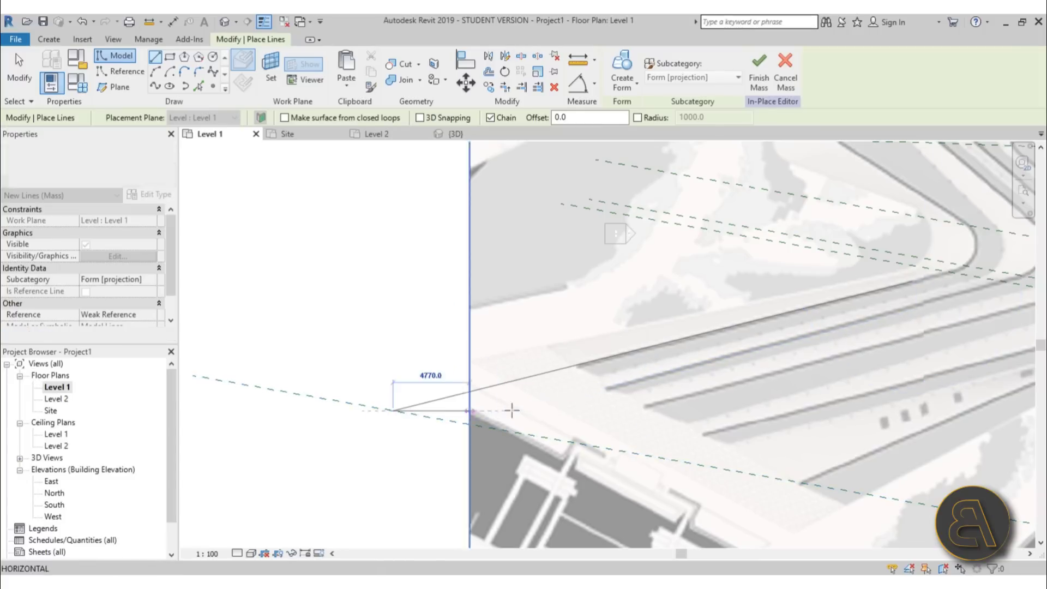
pyautogui.press('Escape')
# Draw model lines extending the second and third strip edges of the lower wing down to reference plane 1
pyautogui.click(616, 384)
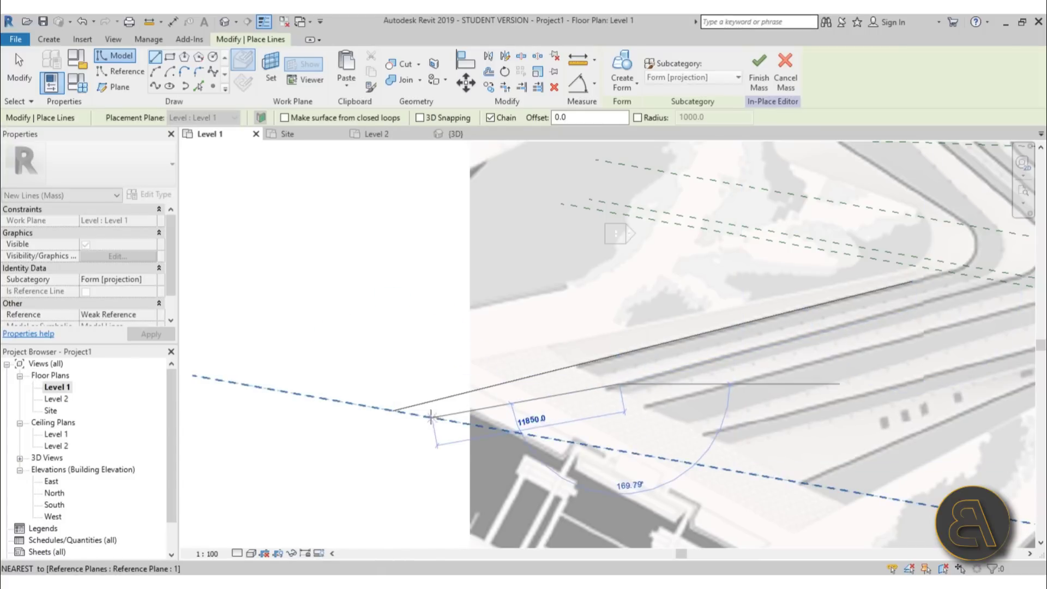
pyautogui.click(462, 423)
pyautogui.press('Escape')
pyautogui.click(651, 406)
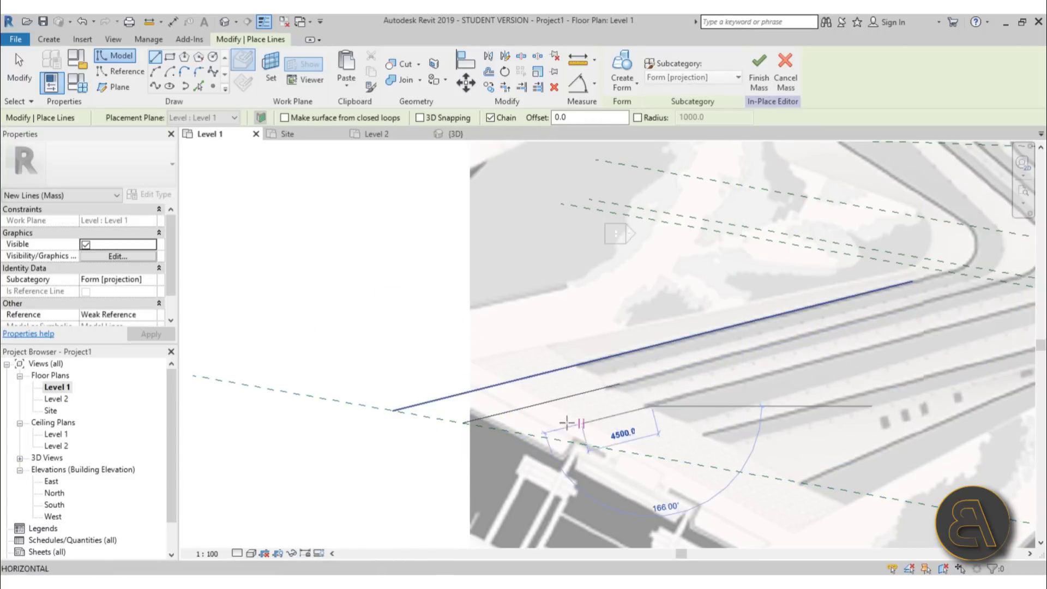
pyautogui.click(537, 434)
pyautogui.press('Escape')
# Draw a model line from the lower end of the fourth strip edge to reference plane 1
pyautogui.moveTo(708, 435); pyautogui.dragTo(600, 375, button='middle')
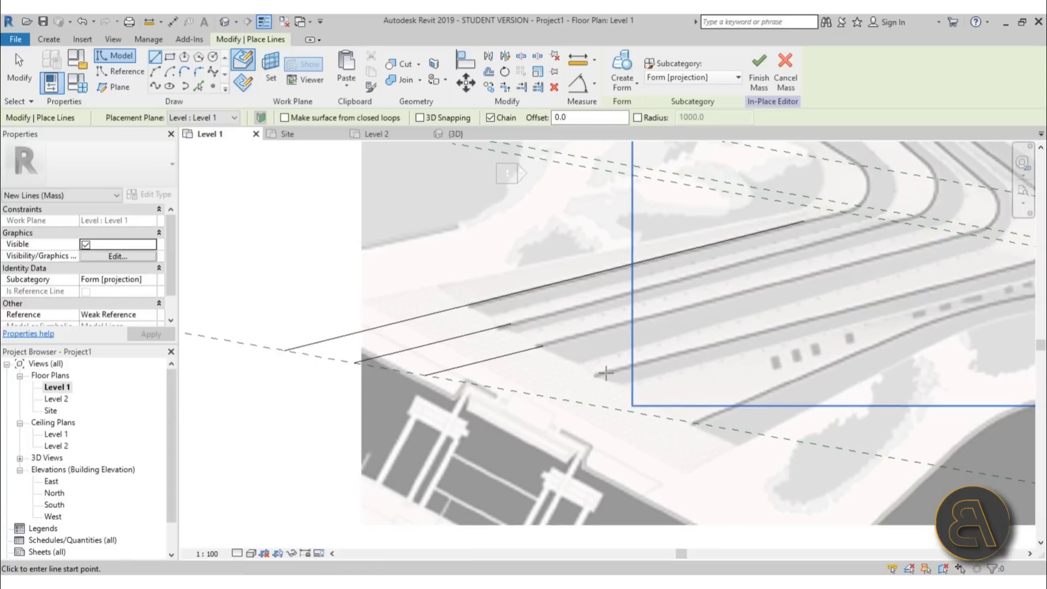
pyautogui.click(600, 375)
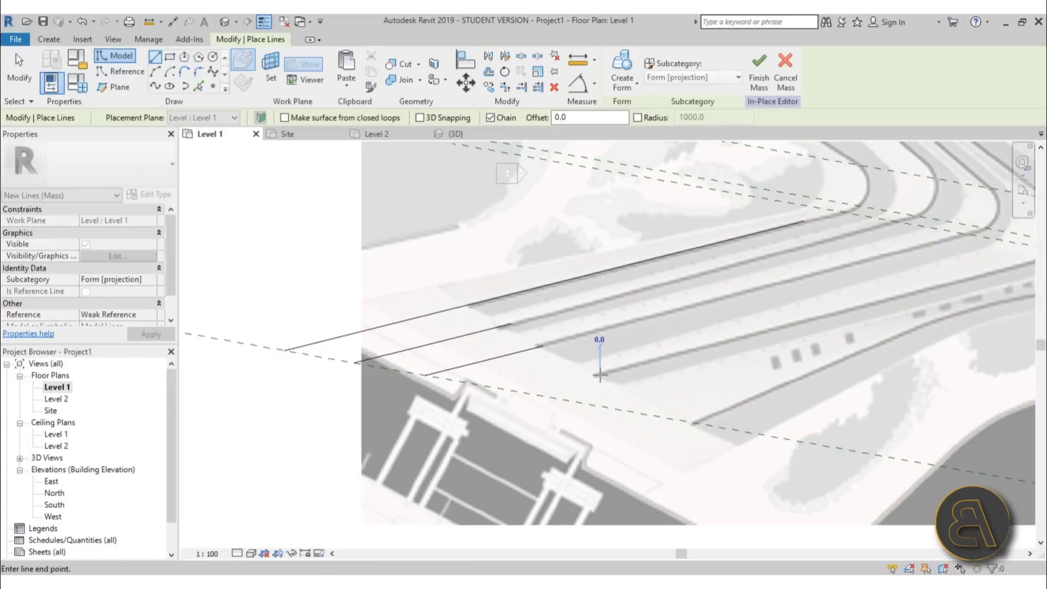
pyautogui.click(536, 398)
pyautogui.press('Escape')
pyautogui.moveTo(664, 400); pyautogui.dragTo(579, 353, button='middle')
pyautogui.scroll(-2, 579, 353)
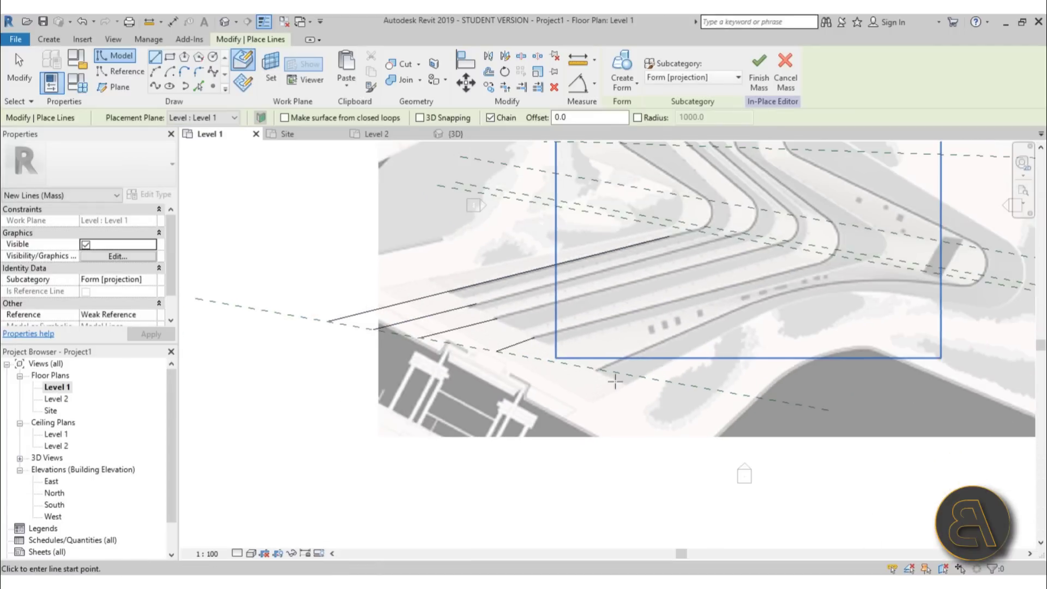
# Draw a model line about 5200 mm long from reference plane 1 along the lowest roof edge and end the command
pyautogui.scroll(3, 609, 375)
pyautogui.click(591, 364)
pyautogui.click(691, 317)
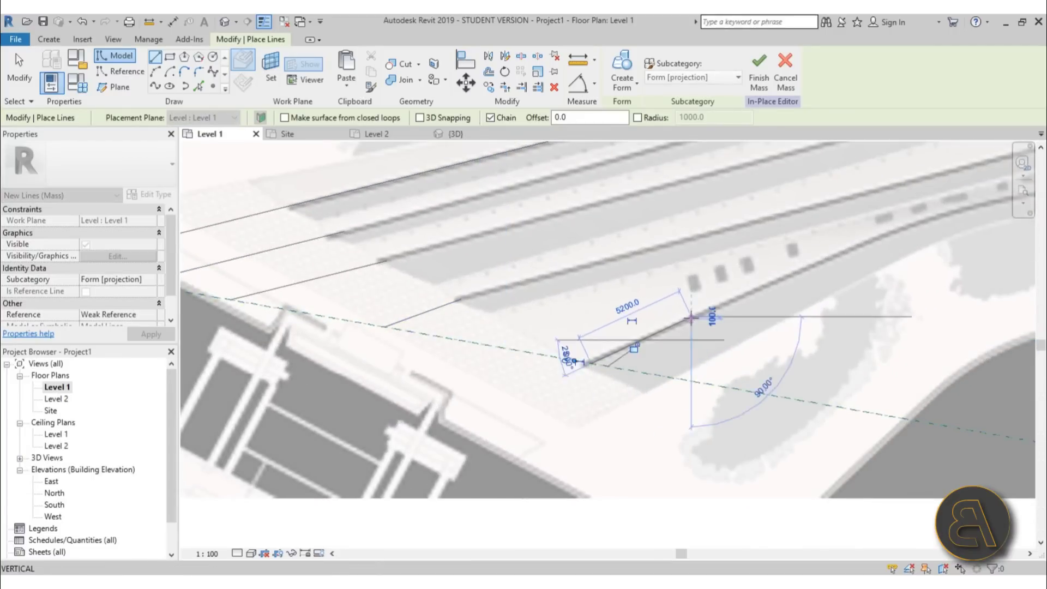
pyautogui.press('Escape')
pyautogui.press('Escape')
pyautogui.scroll(-5, 697, 316)
pyautogui.moveTo(514, 283); pyautogui.dragTo(482, 301, button='middle')
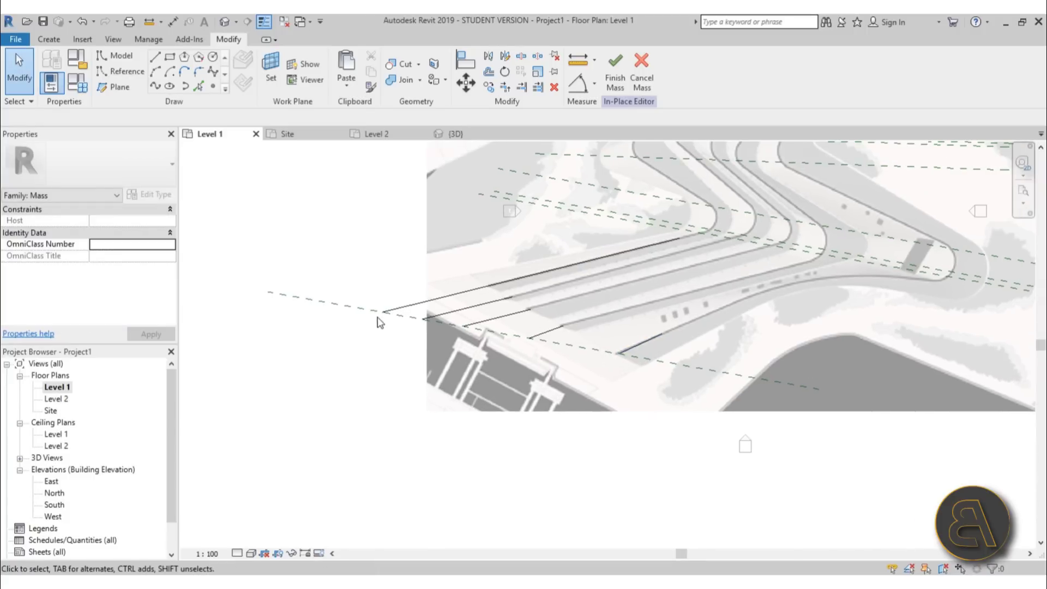
# Open the 3D view and start a model line with Reference Plane 1 as the placement plane
pyautogui.click(223, 23)
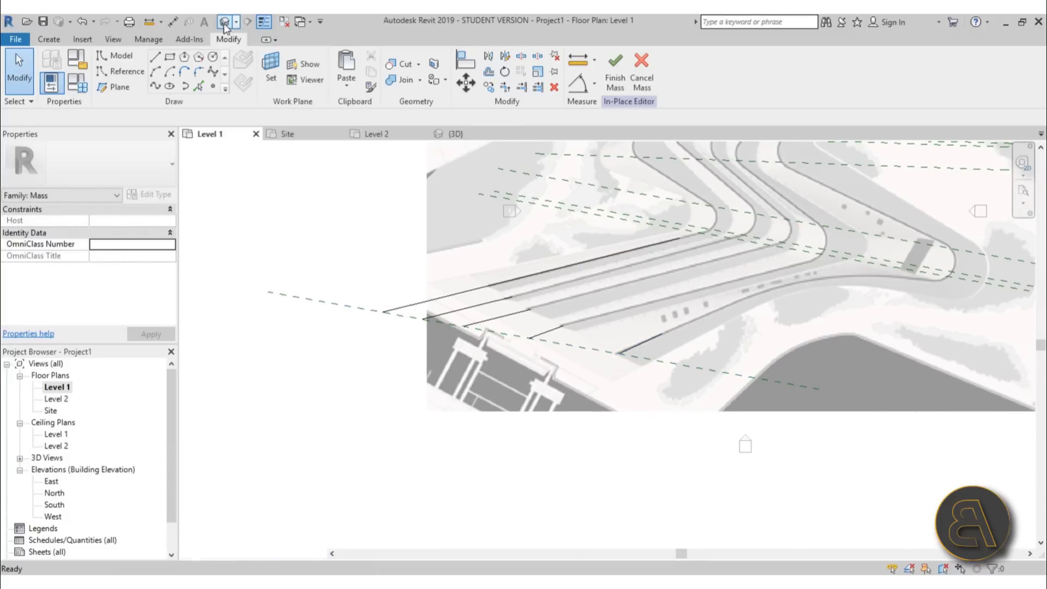
pyautogui.keyDown('shift'); pyautogui.moveTo(620, 320); pyautogui.dragTo(520, 422, button='middle'); pyautogui.keyUp('shift')
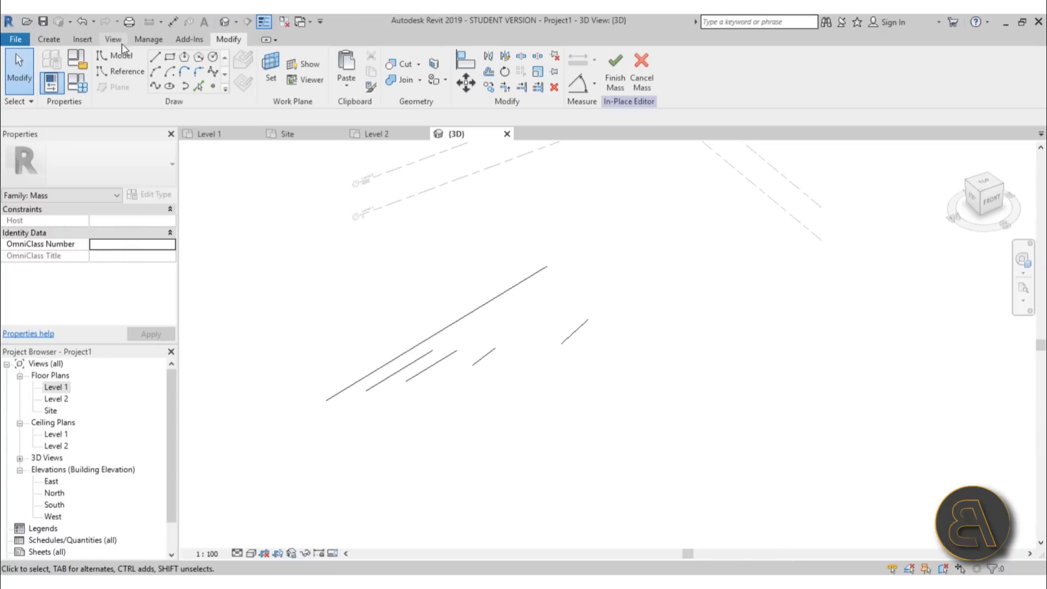
pyautogui.click(48, 39)
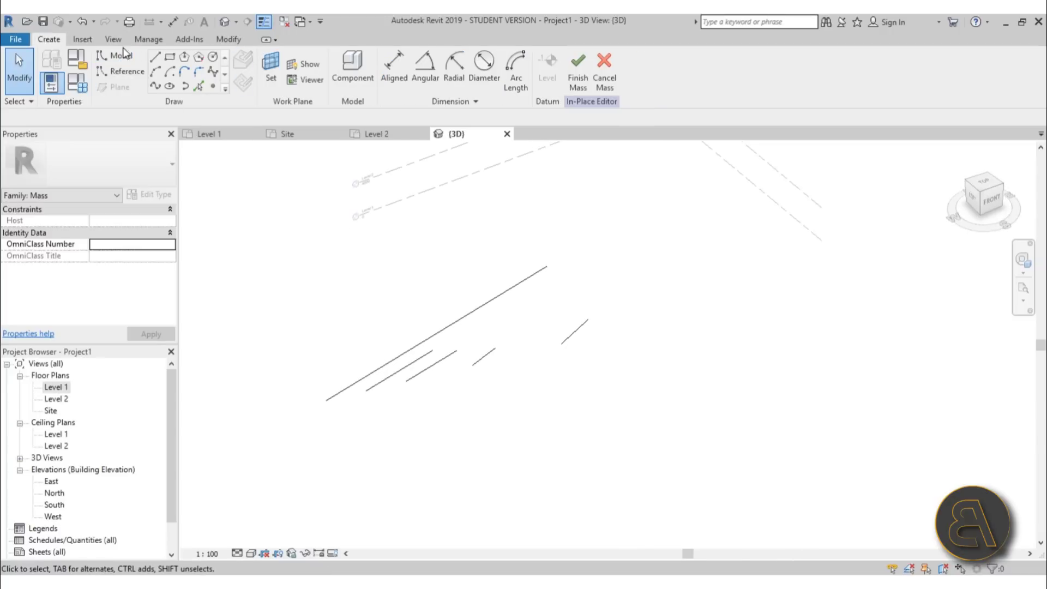
pyautogui.click(156, 58)
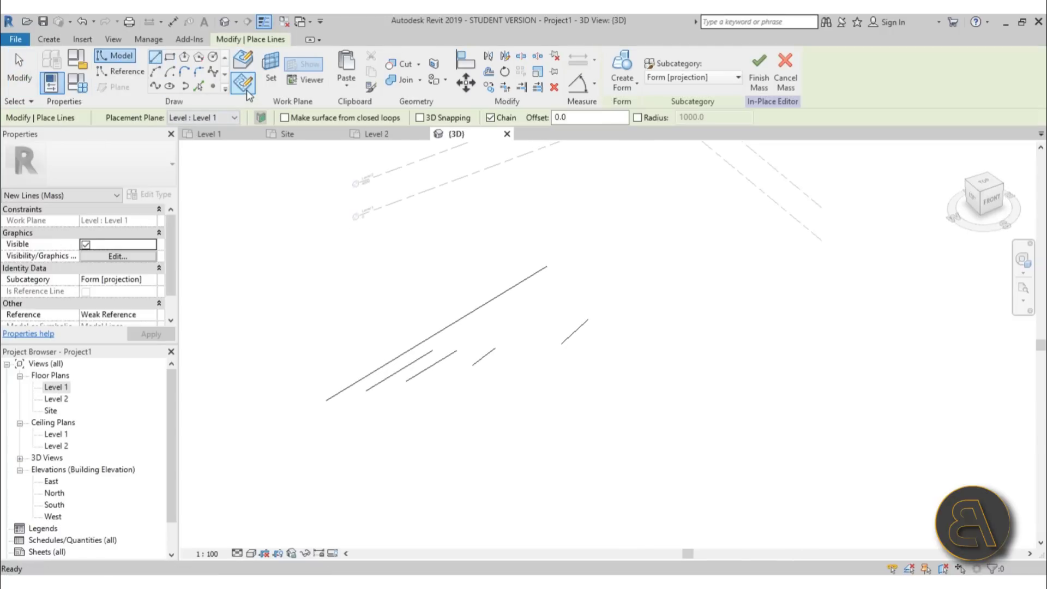
pyautogui.click(214, 117)
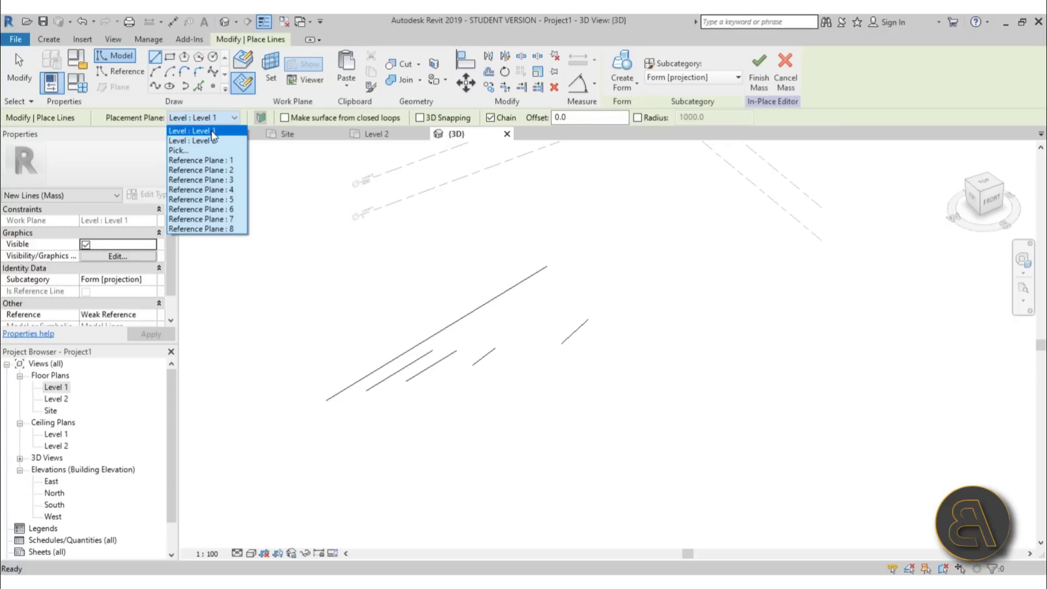
pyautogui.click(200, 159)
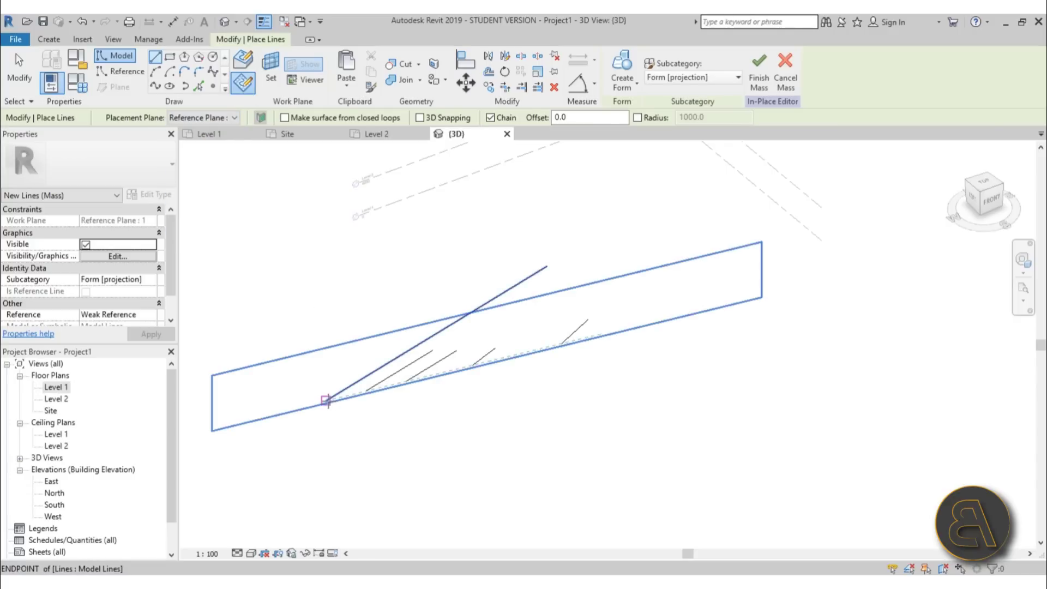
# Draw a vertical model line about 4000 mm high from the lower endpoint of the longest edge line
pyautogui.click(325, 399)
pyautogui.scroll(2, 325, 393)
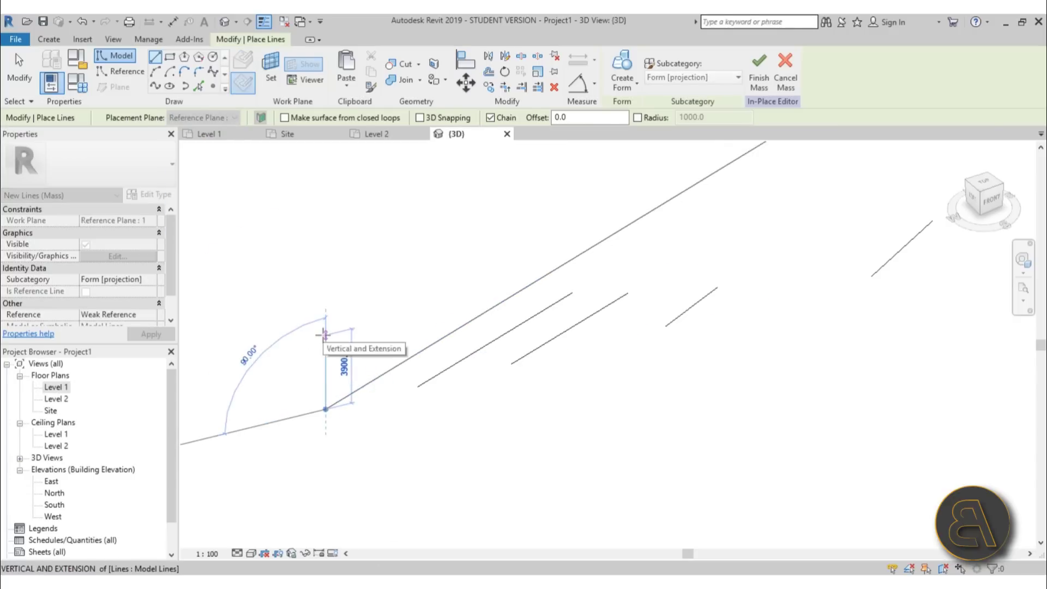
pyautogui.keyDown('shift'); pyautogui.moveTo(323, 335); pyautogui.dragTo(344, 409, button='middle'); pyautogui.keyUp('shift')
pyautogui.scroll(3, 311, 248)
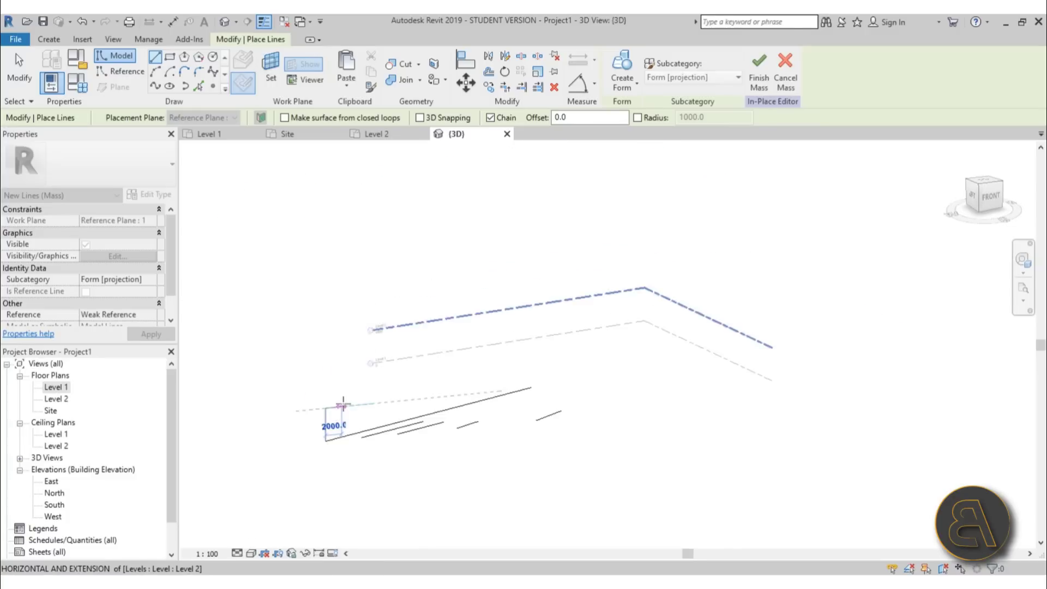
pyautogui.click(344, 408)
pyautogui.press('Escape')
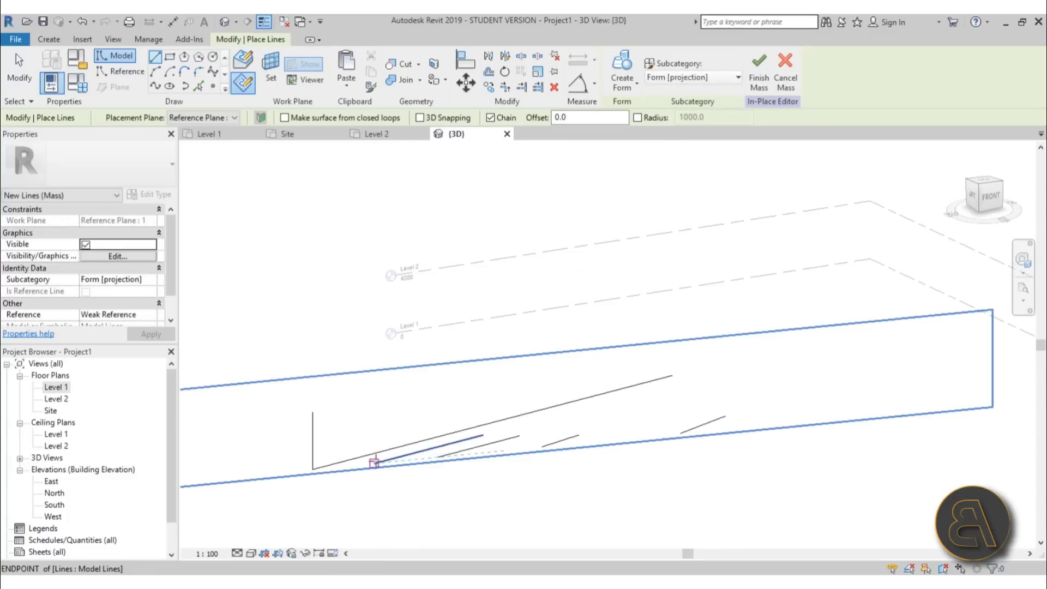
pyautogui.press('Escape')
# Shorten the vertical line to 2800 mm by lowering its upper endpoint
pyautogui.click(313, 436)
pyautogui.moveTo(323, 432)
pyautogui.keyDown('shift'); pyautogui.mouseDown(button='middle')
pyautogui.moveTo(386, 374)
pyautogui.moveTo(322, 420)
pyautogui.mouseUp(button='middle'); pyautogui.keyUp('shift')
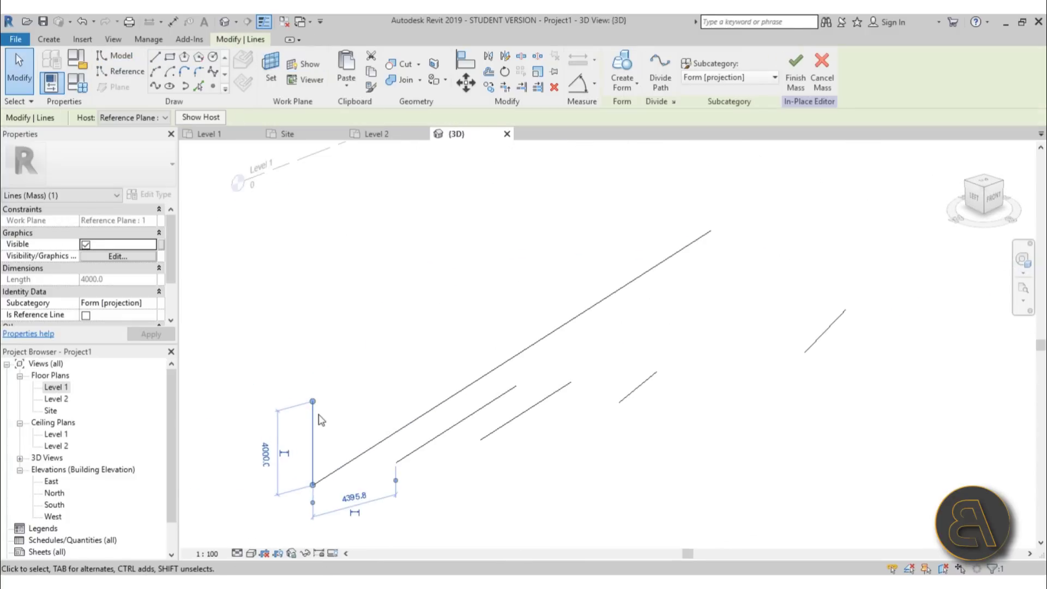
pyautogui.moveTo(313, 403); pyautogui.dragTo(327, 427)
pyautogui.moveTo(355, 402); pyautogui.dragTo(334, 381, button='middle')
# Copy the vertical line with the Multiple option to the lower endpoints of the other four edge lines
pyautogui.press('c')
pyautogui.press('o')
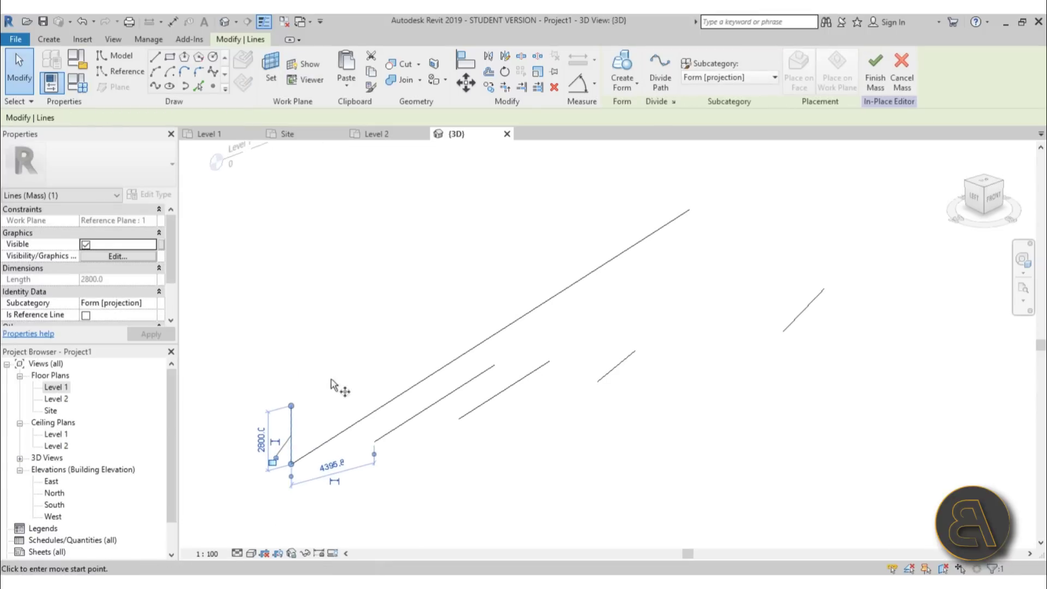
pyautogui.click(290, 464)
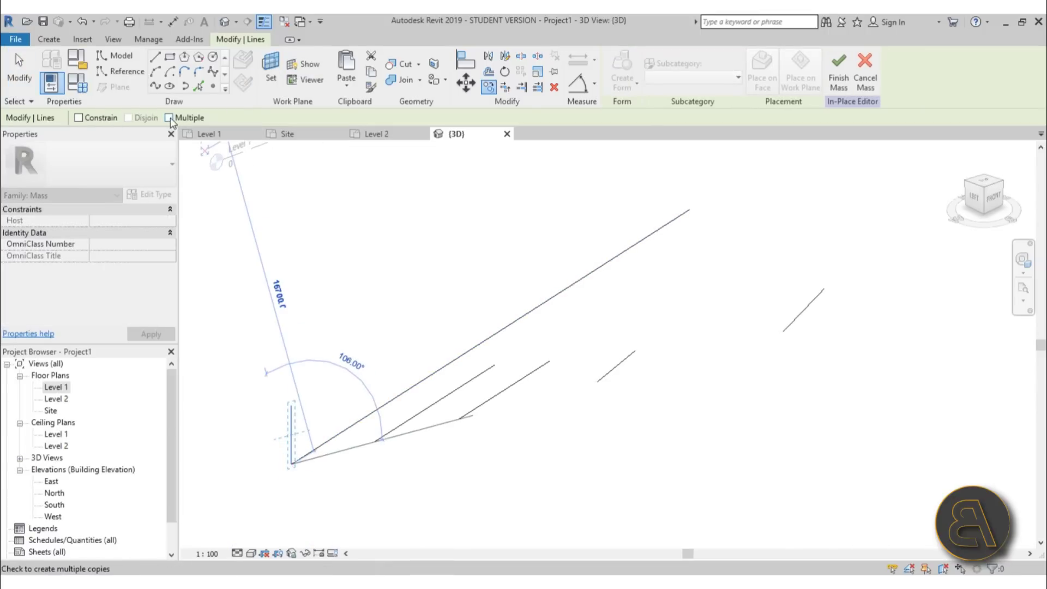
pyautogui.click(170, 117)
pyautogui.click(374, 441)
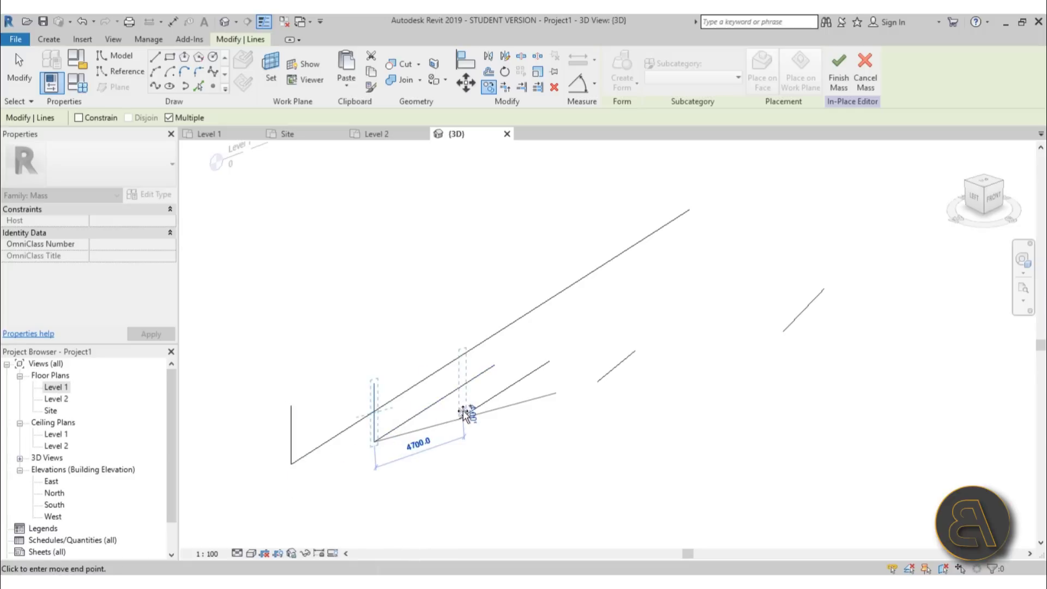
pyautogui.click(461, 418)
pyautogui.click(597, 382)
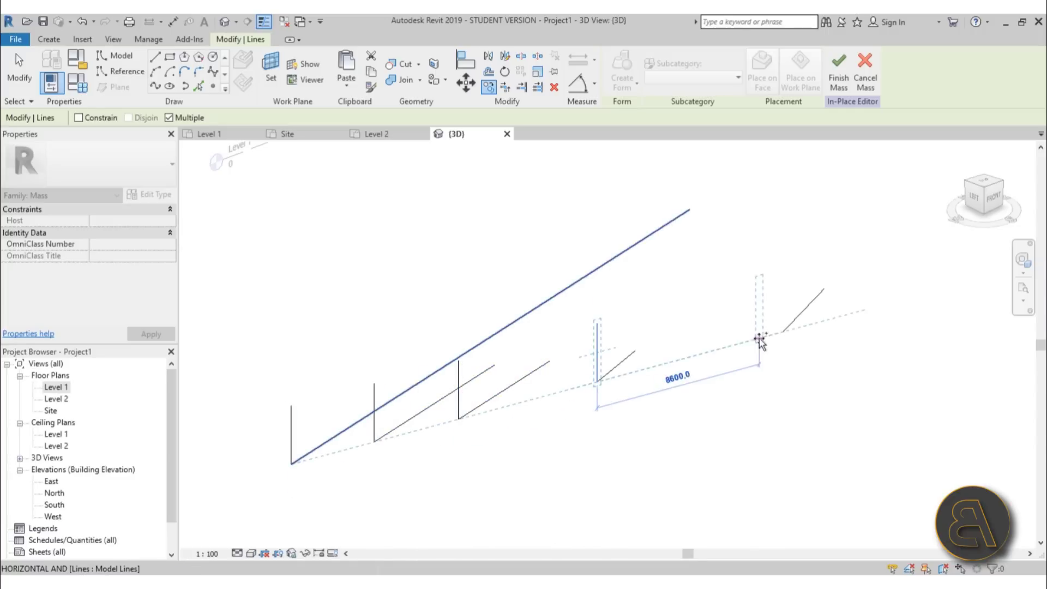
pyautogui.click(784, 332)
pyautogui.scroll(-2, 620, 329)
pyautogui.press('Escape')
pyautogui.press('Escape')
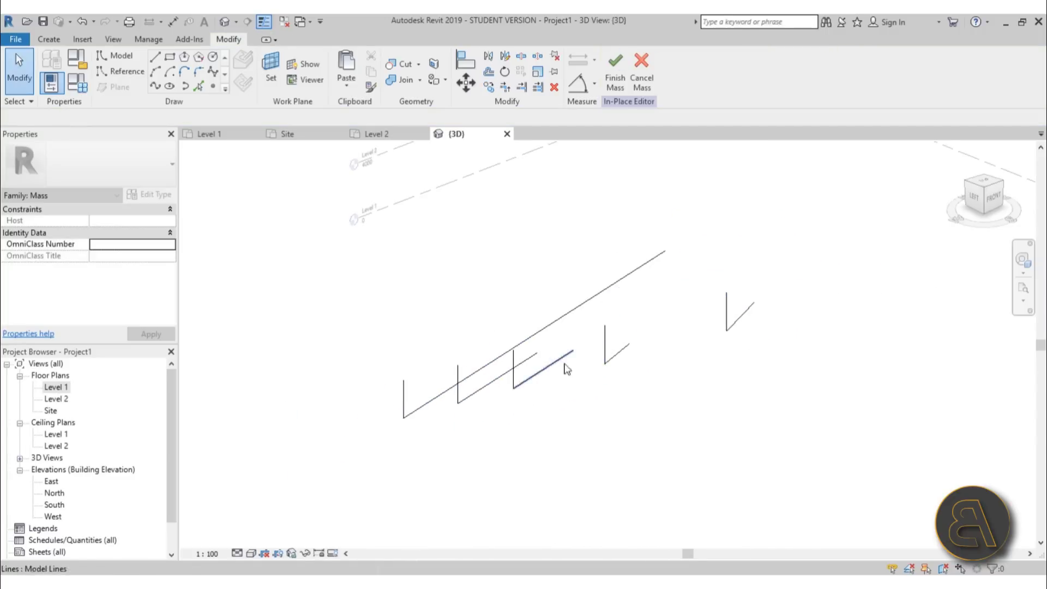
# Draw a two-segment peaked model line joining the tops of the first and second vertical lines, its first segment about 2200 mm
pyautogui.keyDown('shift'); pyautogui.moveTo(565, 425); pyautogui.dragTo(623, 375, button='middle'); pyautogui.keyUp('shift')
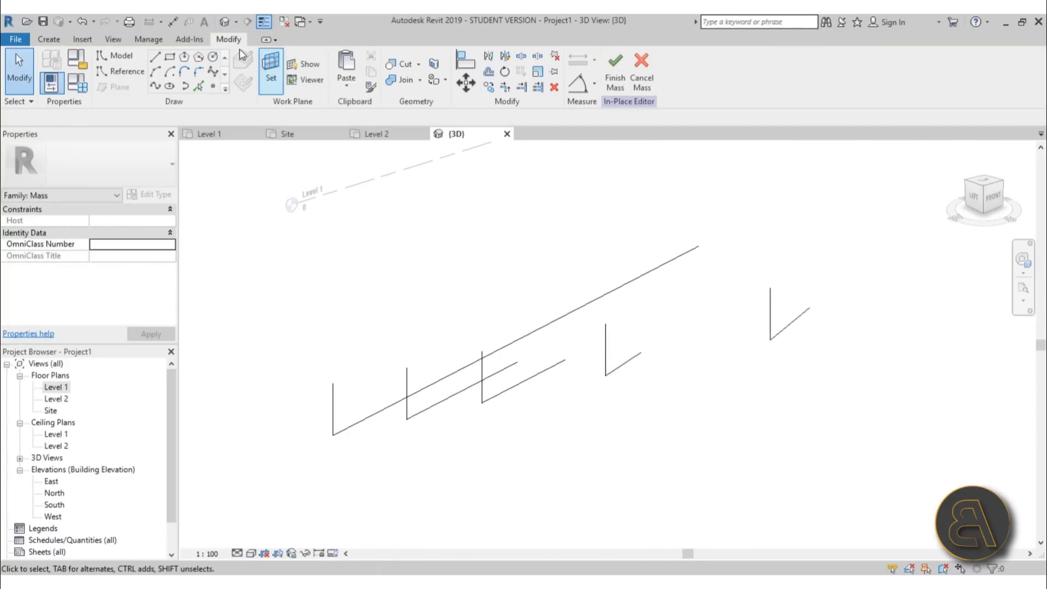
pyautogui.click(155, 56)
pyautogui.scroll(2, 335, 384)
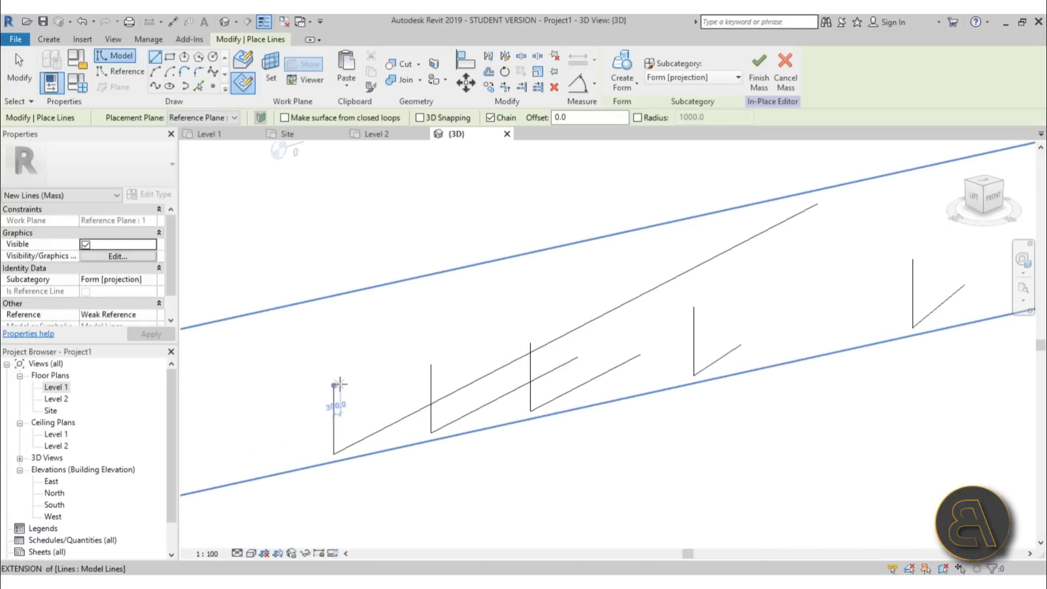
pyautogui.click(332, 385)
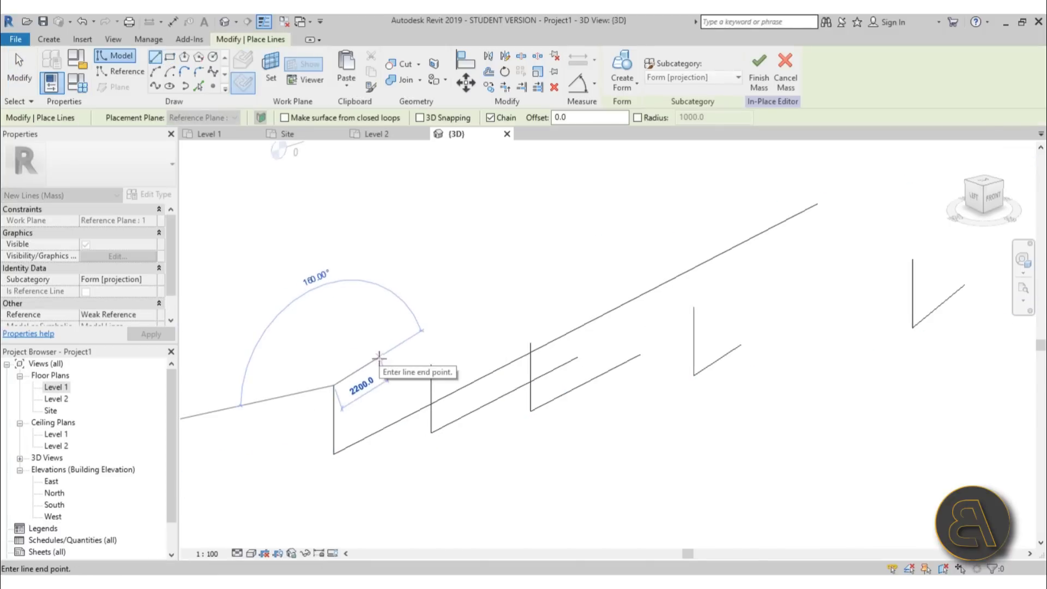
pyautogui.click(381, 357)
pyautogui.click(431, 364)
pyautogui.press('Escape')
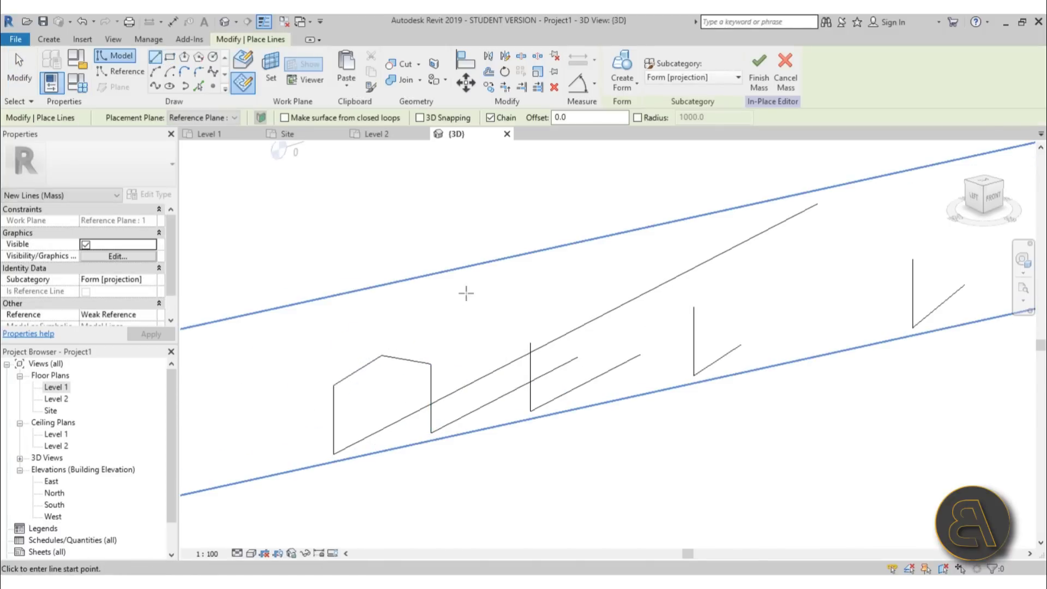
# Draw peaked model lines joining the tops of the second to third and third to fourth verticals, starting the latter with a 3200 mm segment
pyautogui.click(430, 364)
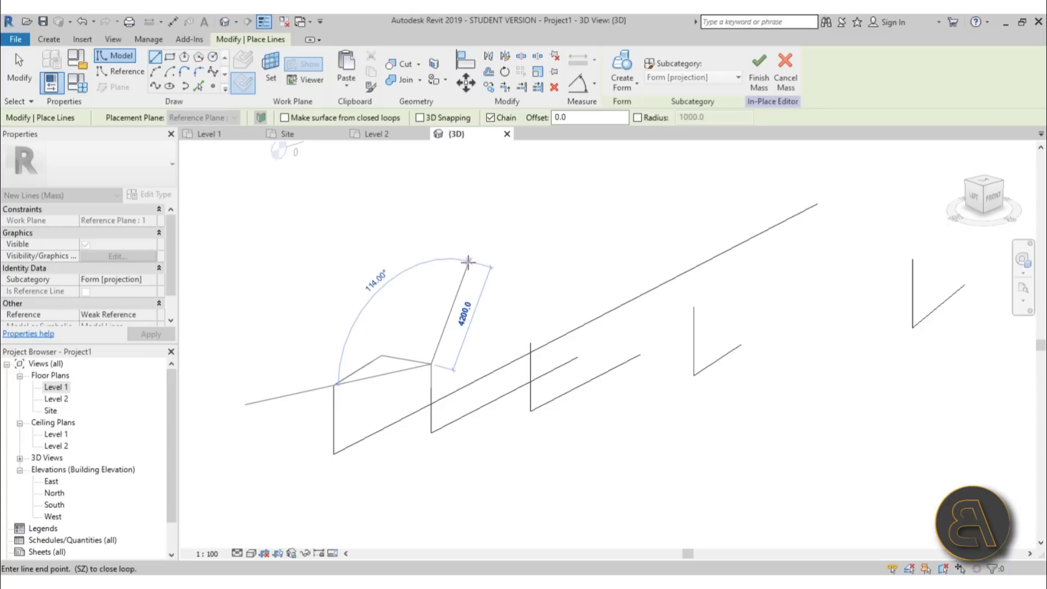
pyautogui.click(478, 256)
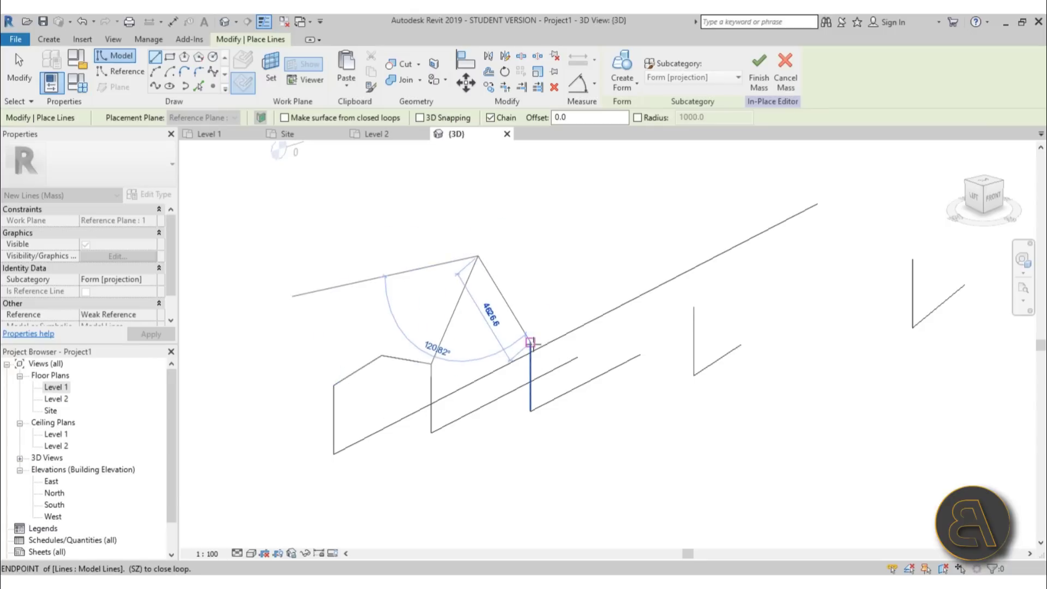
pyautogui.click(530, 342)
pyautogui.click(587, 284)
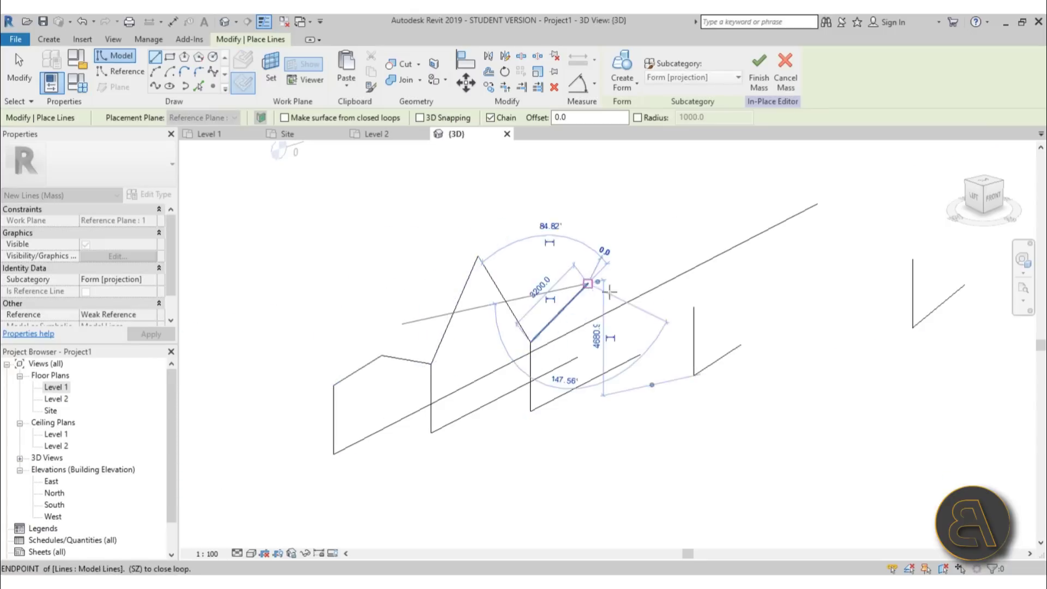
pyautogui.click(694, 301)
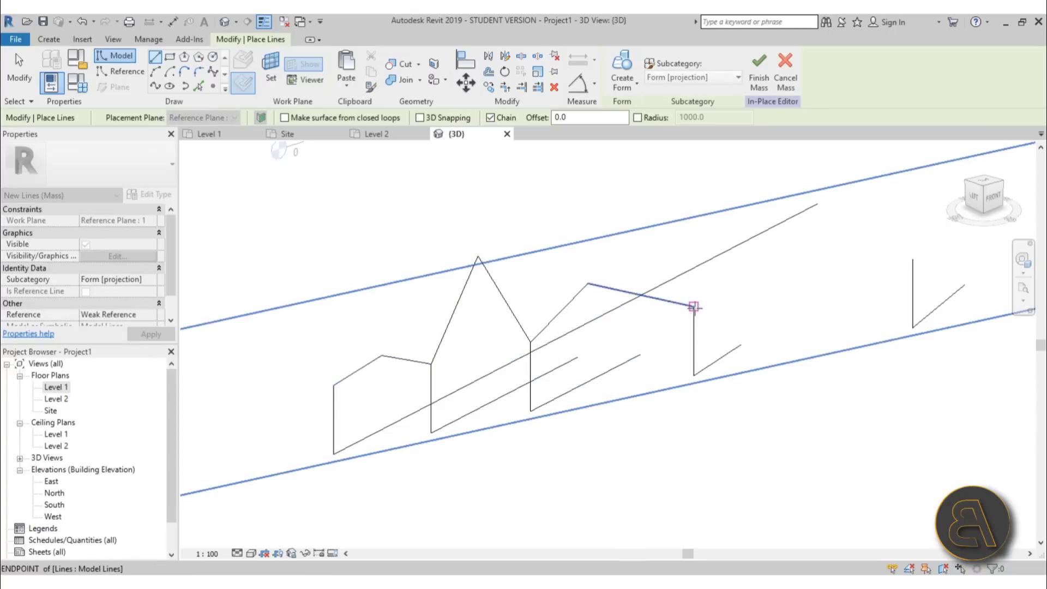
# Draw a two-segment peaked model line joining the tops of the fourth and fifth vertical lines
pyautogui.moveTo(694, 301); pyautogui.dragTo(455, 324, button='middle')
pyautogui.click(453, 328)
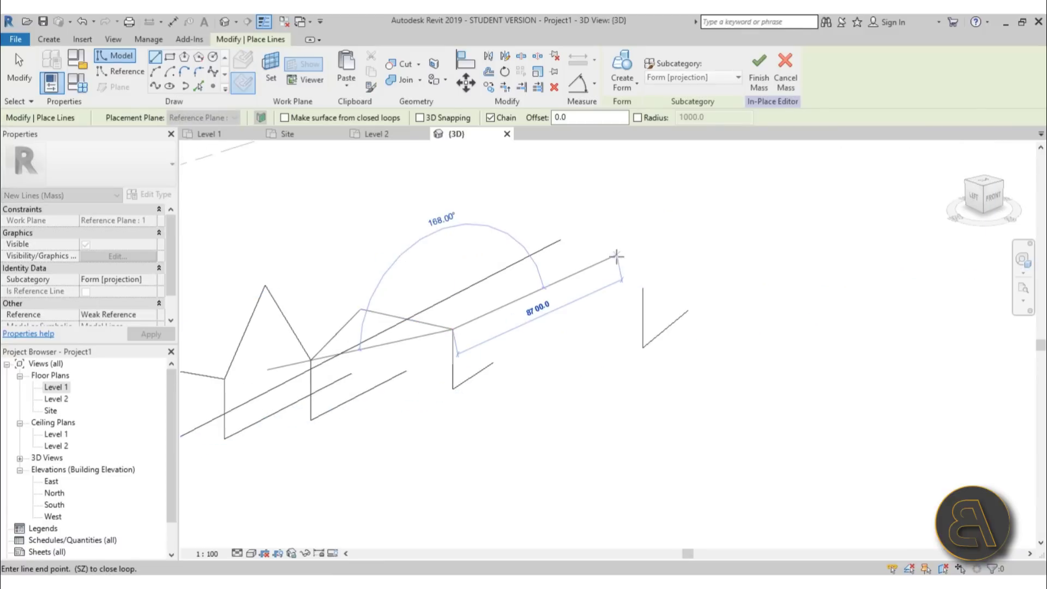
pyautogui.click(596, 261)
pyautogui.click(643, 286)
pyautogui.scroll(-3, 641, 286)
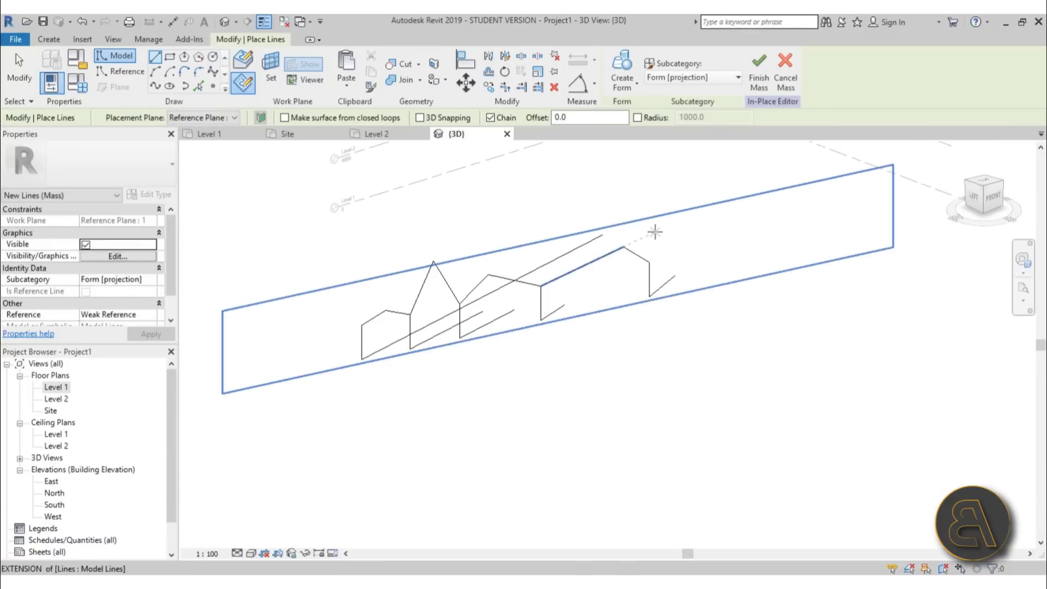
pyautogui.press('Escape')
pyautogui.press('Escape')
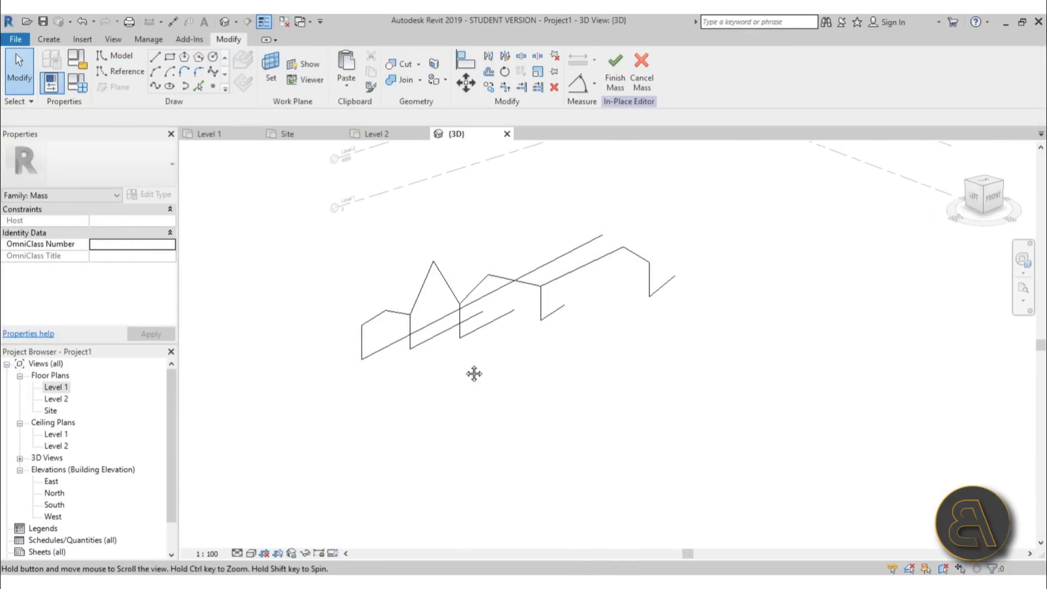
# Delete the three intermediate vertical lines under the zigzag profile, keeping the first and last verticals
pyautogui.scroll(2, 463, 370)
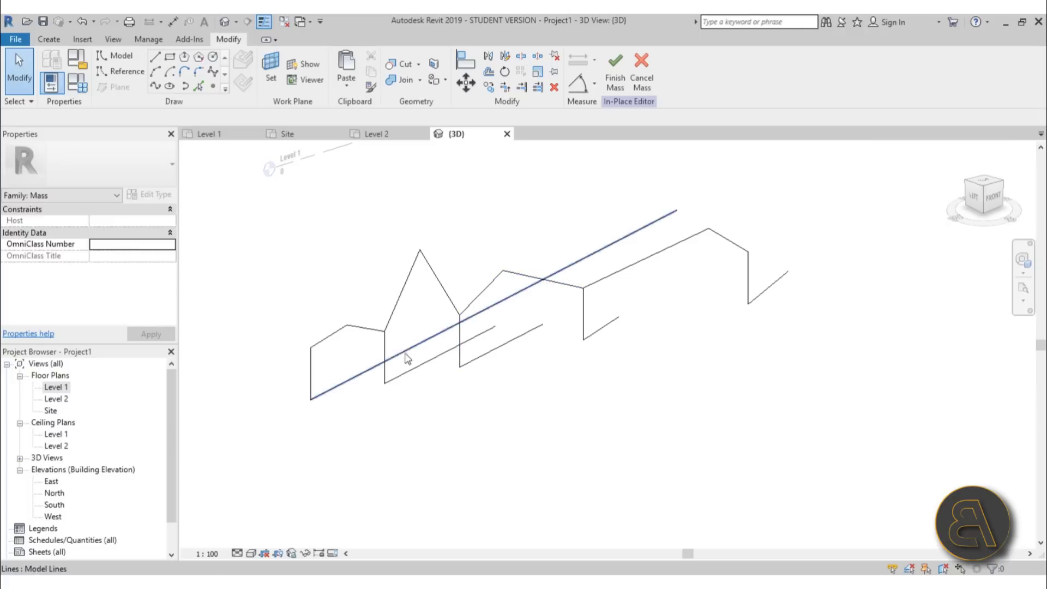
pyautogui.press('Tab')
pyautogui.press('Tab')
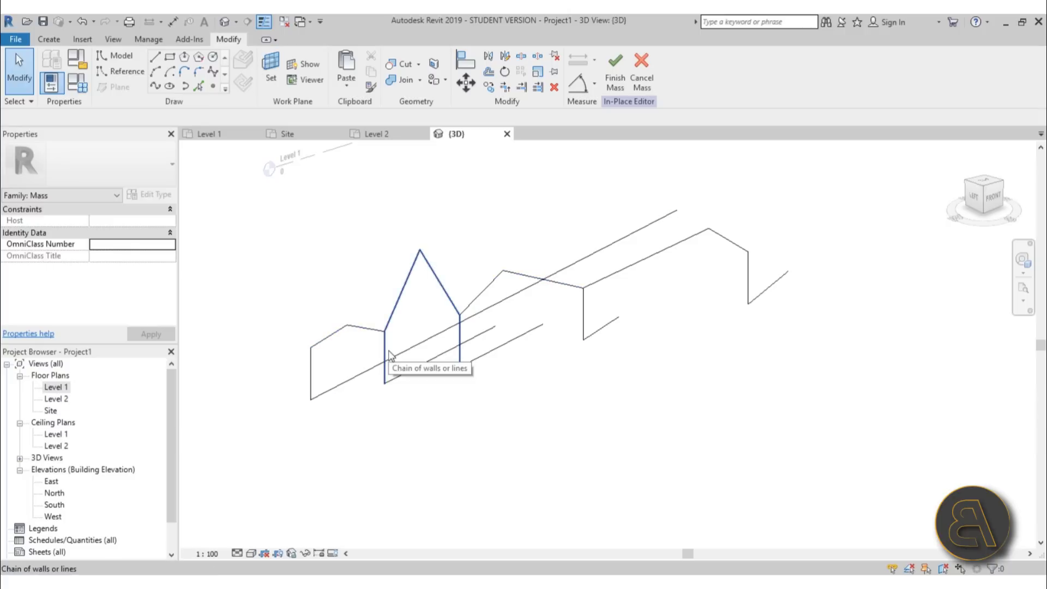
pyautogui.press('Tab')
pyautogui.click(390, 355)
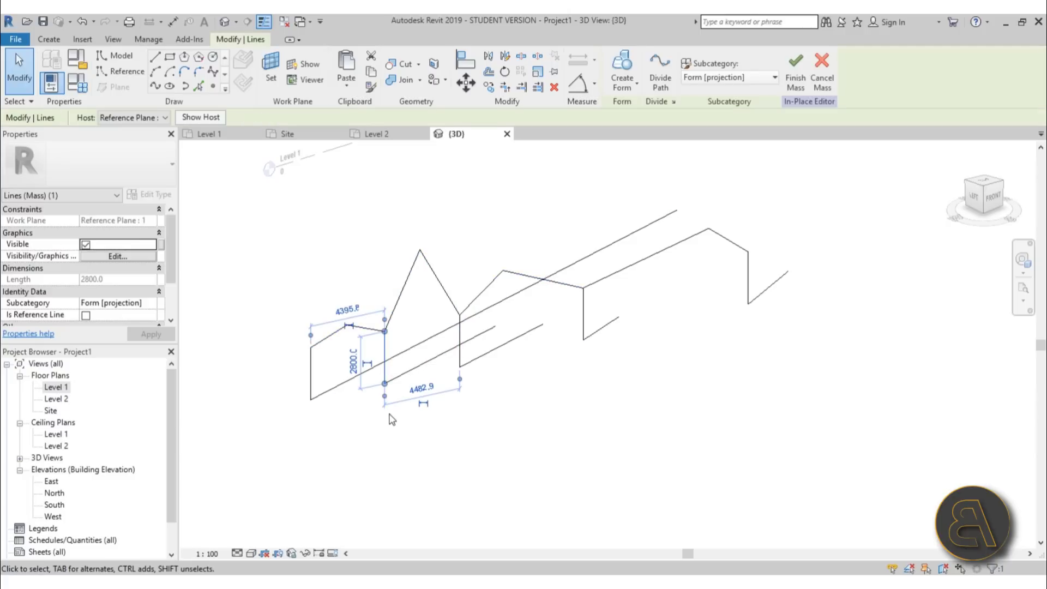
pyautogui.click(392, 417)
pyautogui.press('Tab')
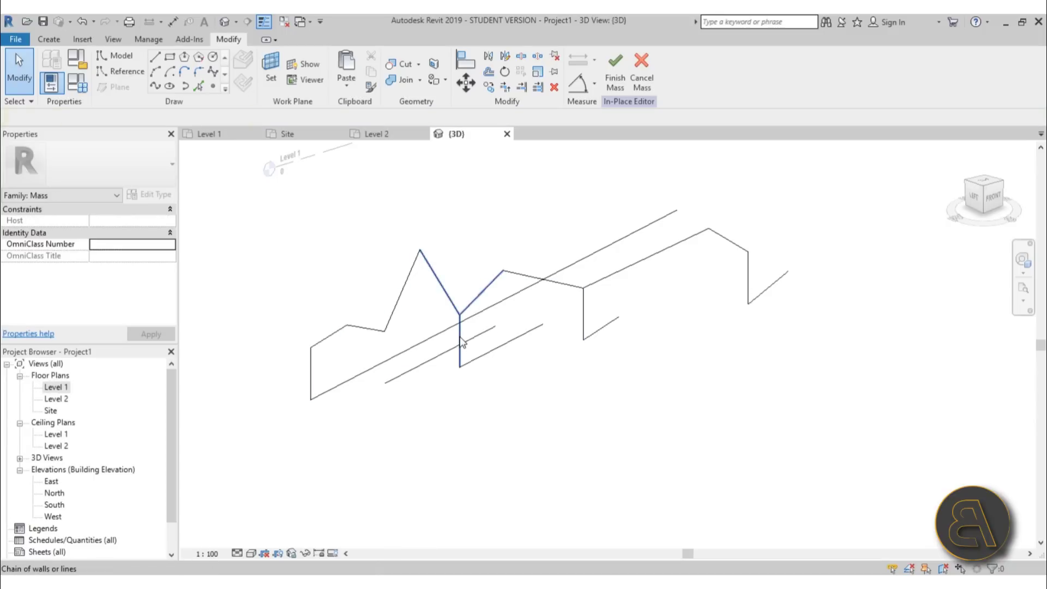
pyautogui.click(461, 342)
pyautogui.click(444, 434)
pyautogui.press('Tab')
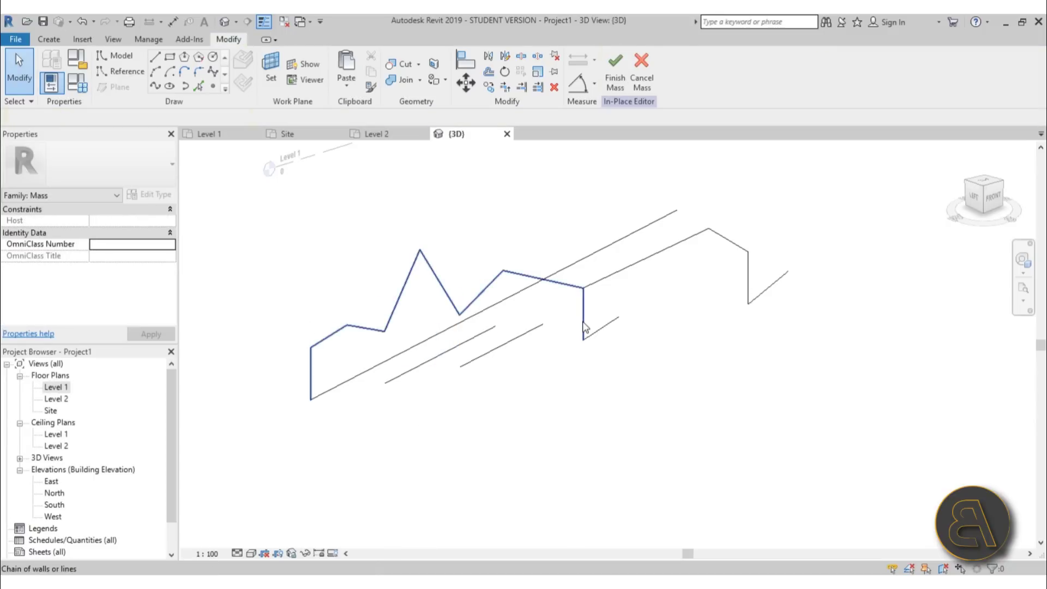
pyautogui.click(583, 325)
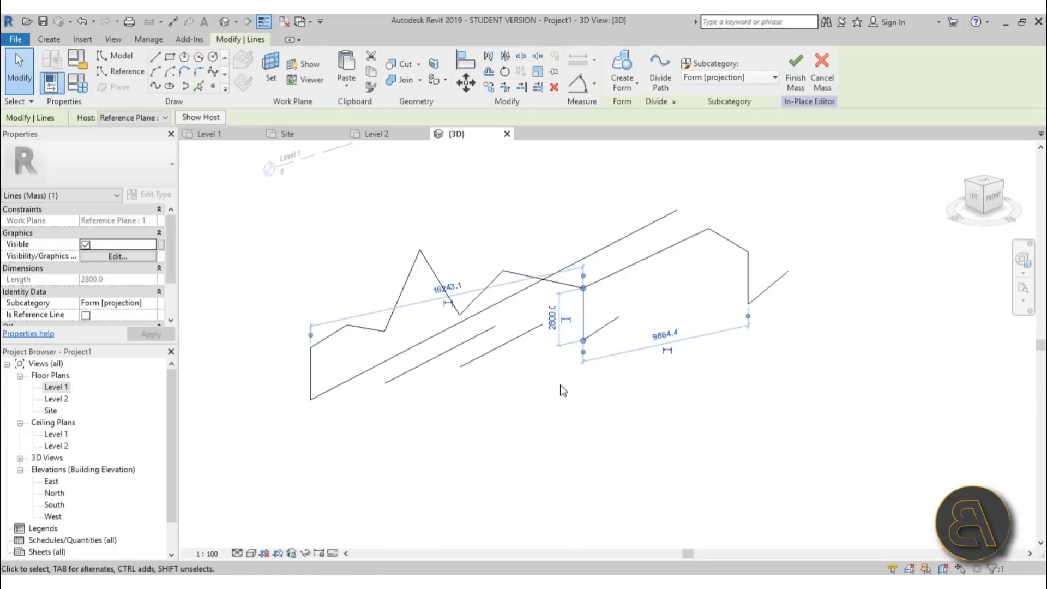
pyautogui.click(560, 391)
# Copy the whole connected roof profile chain and, in the Site plan, paste it aligned to the same place
pyautogui.press('Tab')
pyautogui.click(572, 295)
pyautogui.keyDown('shift'); pyautogui.moveTo(567, 297); pyautogui.dragTo(537, 445, button='middle'); pyautogui.keyUp('shift')
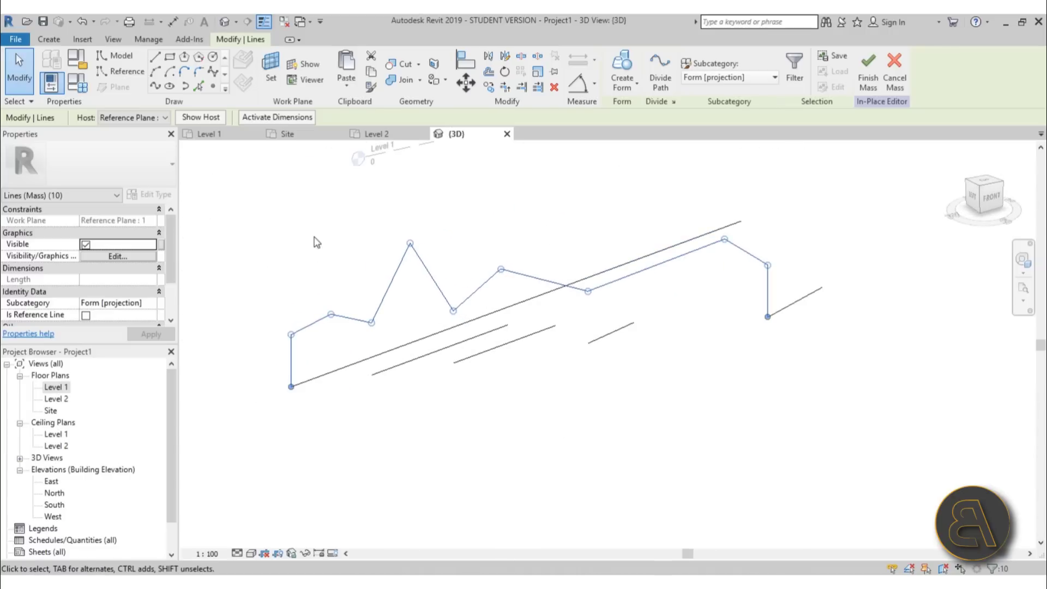
pyautogui.doubleClick(49, 411)
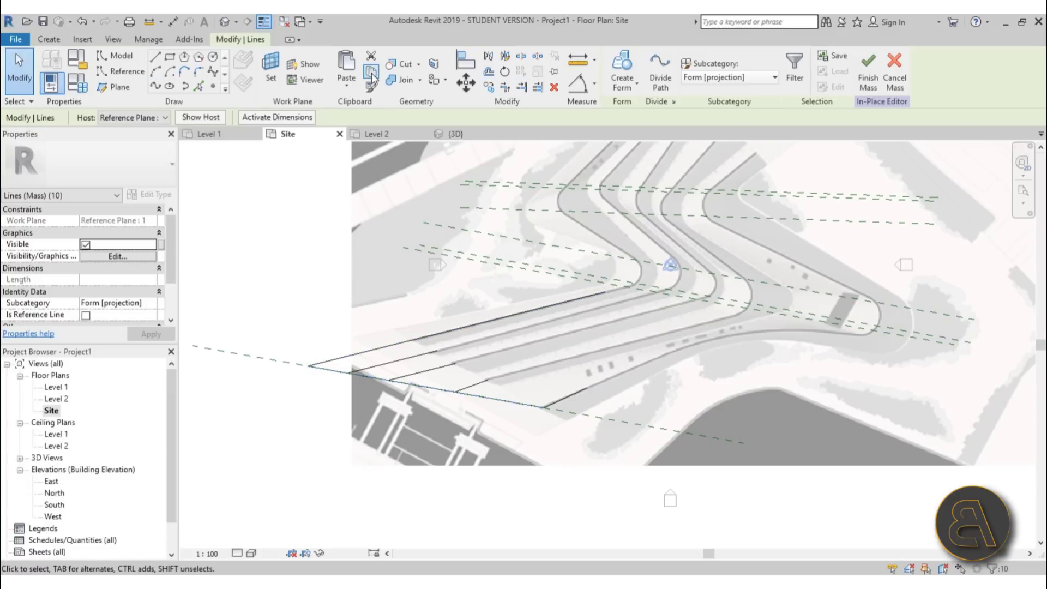
pyautogui.click(348, 91)
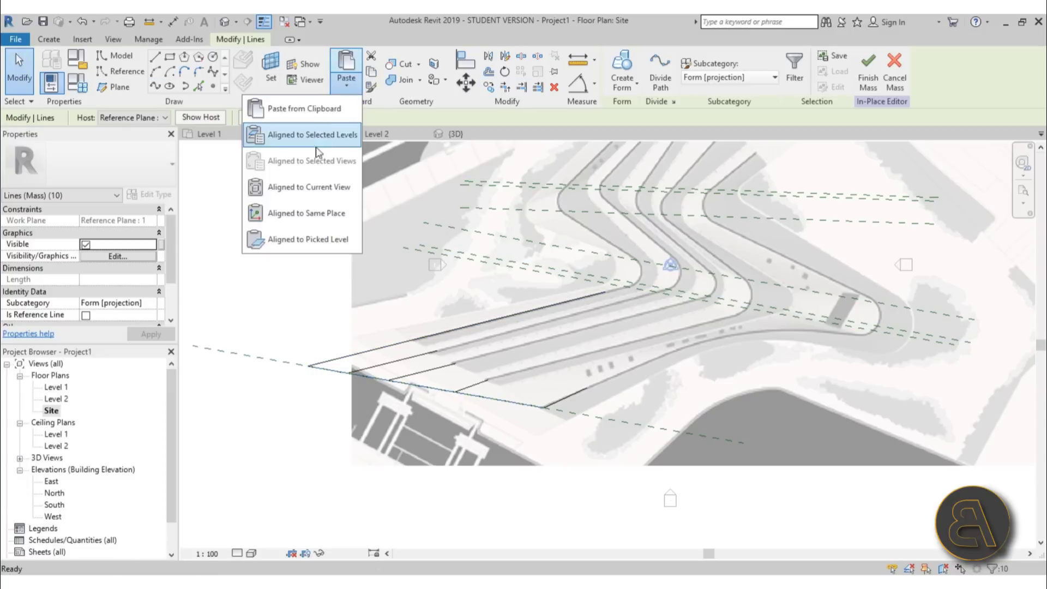
pyautogui.click(294, 218)
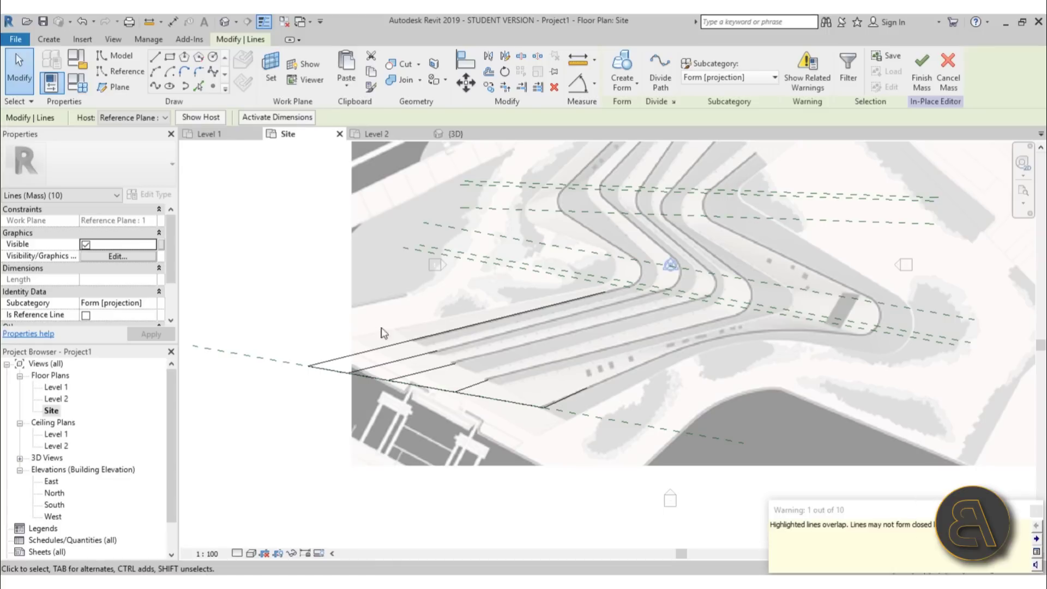
# Set the host of the pasted profile lines to Reference Plane : 2
pyautogui.click(130, 118)
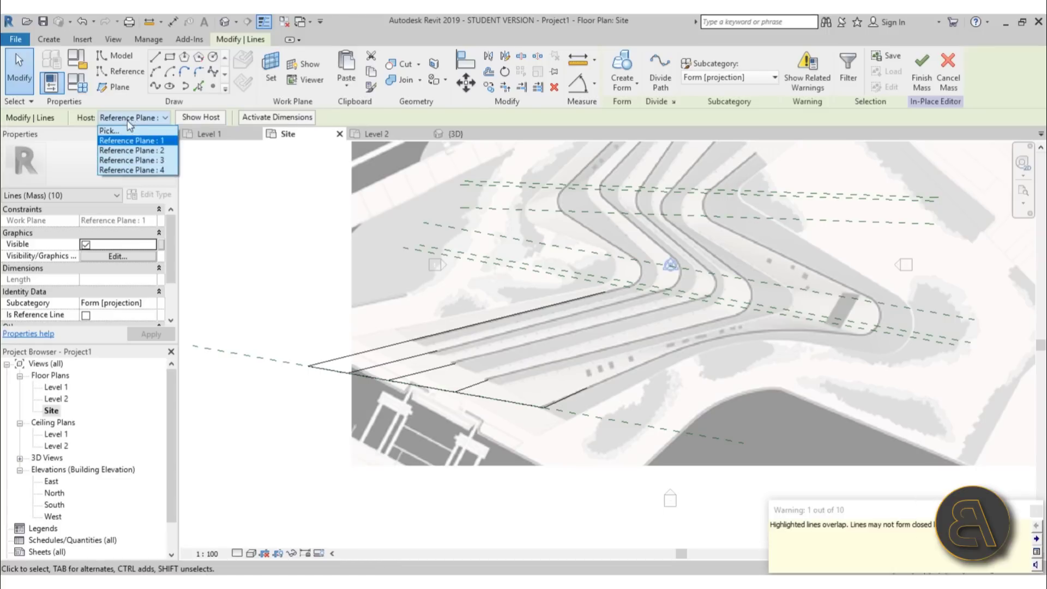
pyautogui.click(119, 150)
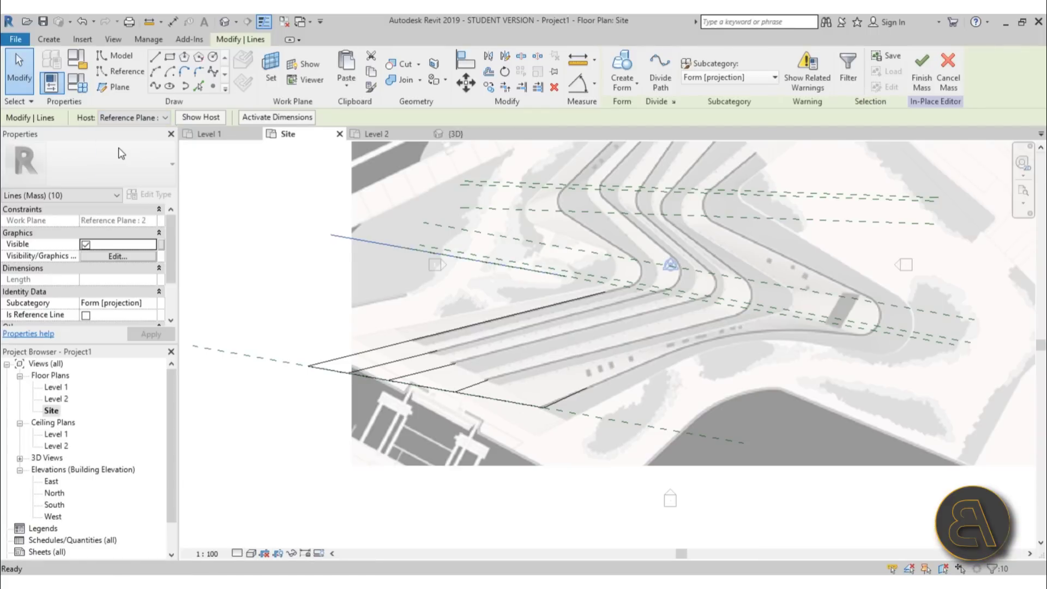
pyautogui.scroll(1, 409, 259)
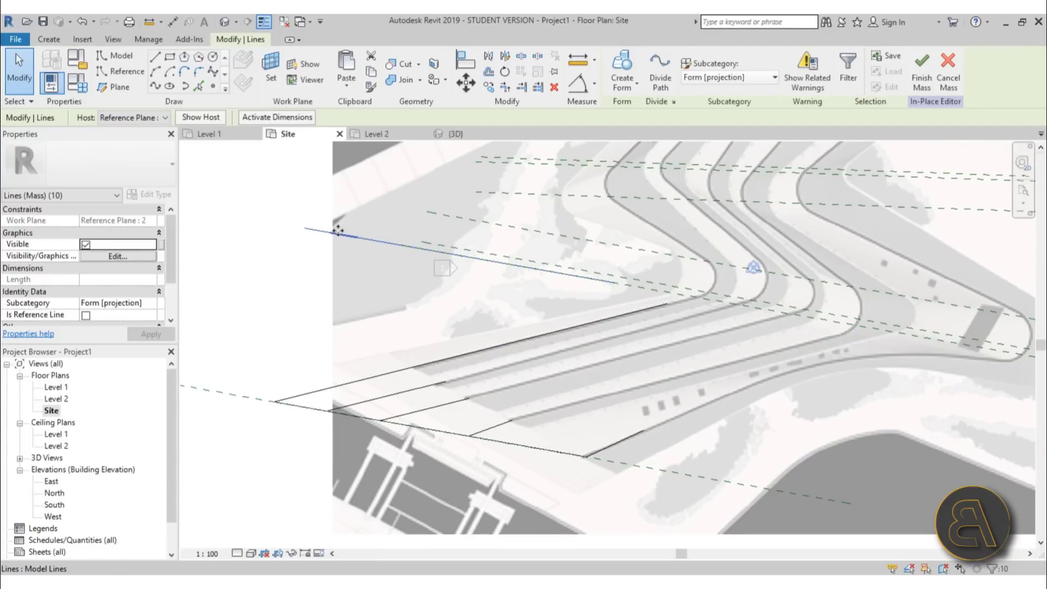
# Examine the positions of the reference planes across the roof plan image against the available host planes
pyautogui.click(131, 117)
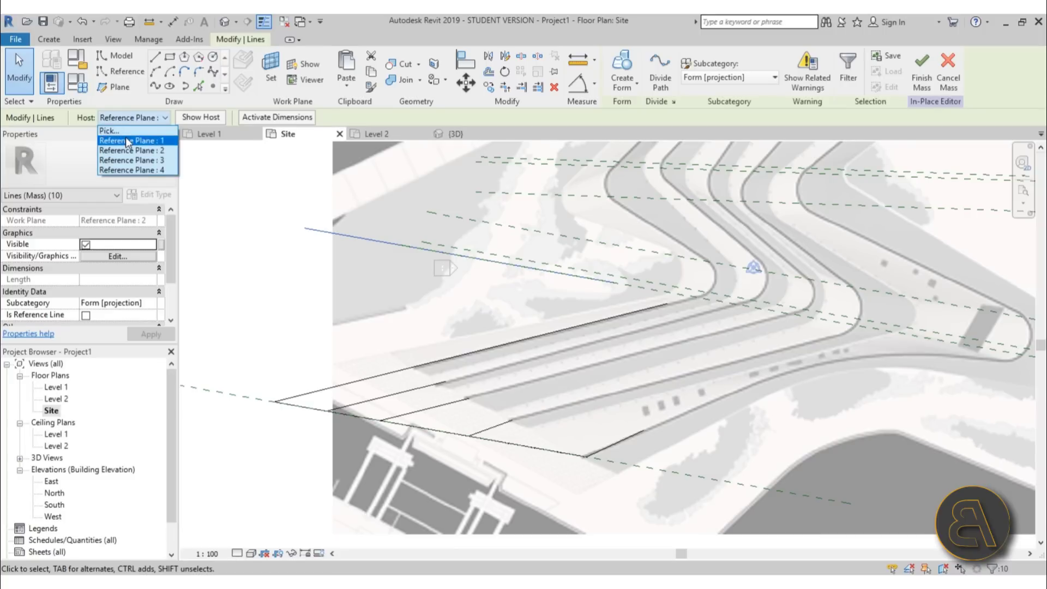
pyautogui.scroll(-3, 482, 280)
pyautogui.scroll(2, 329, 339)
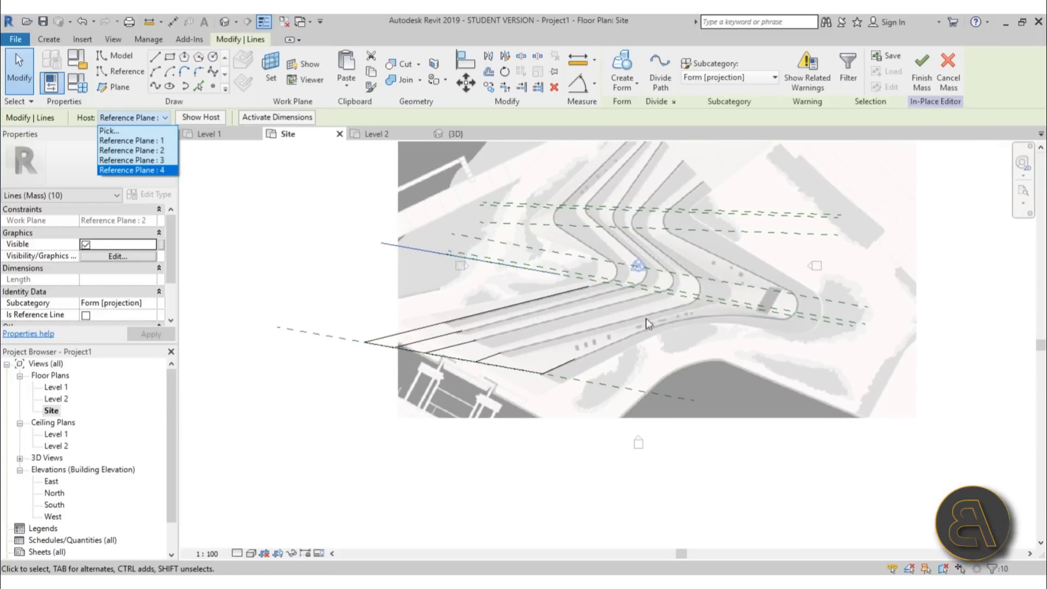
pyautogui.scroll(-1, 640, 254)
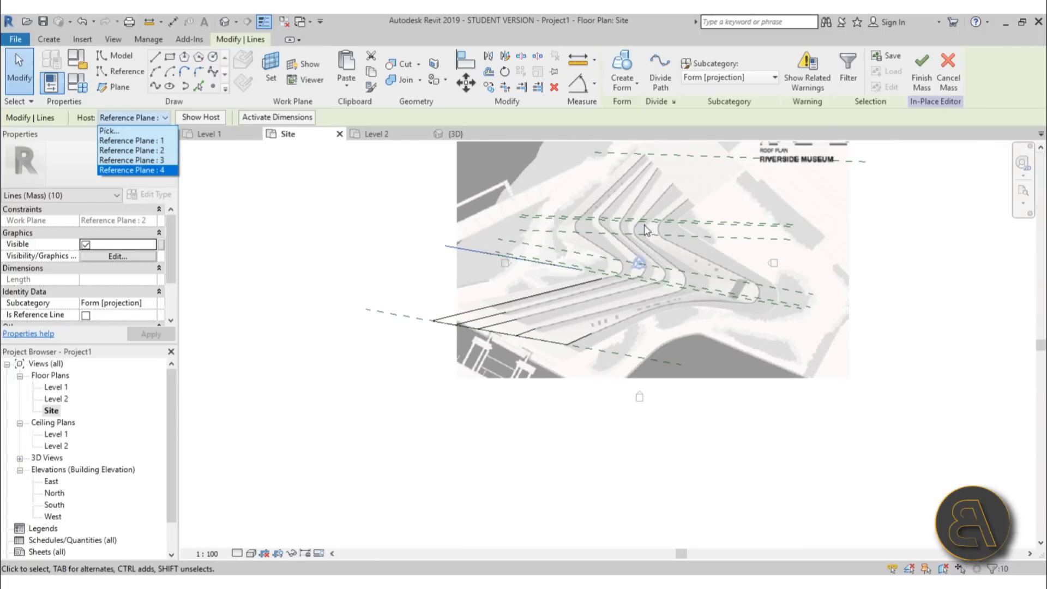
pyautogui.scroll(2, 679, 169)
pyautogui.scroll(-3, 688, 156)
pyautogui.scroll(3, 604, 289)
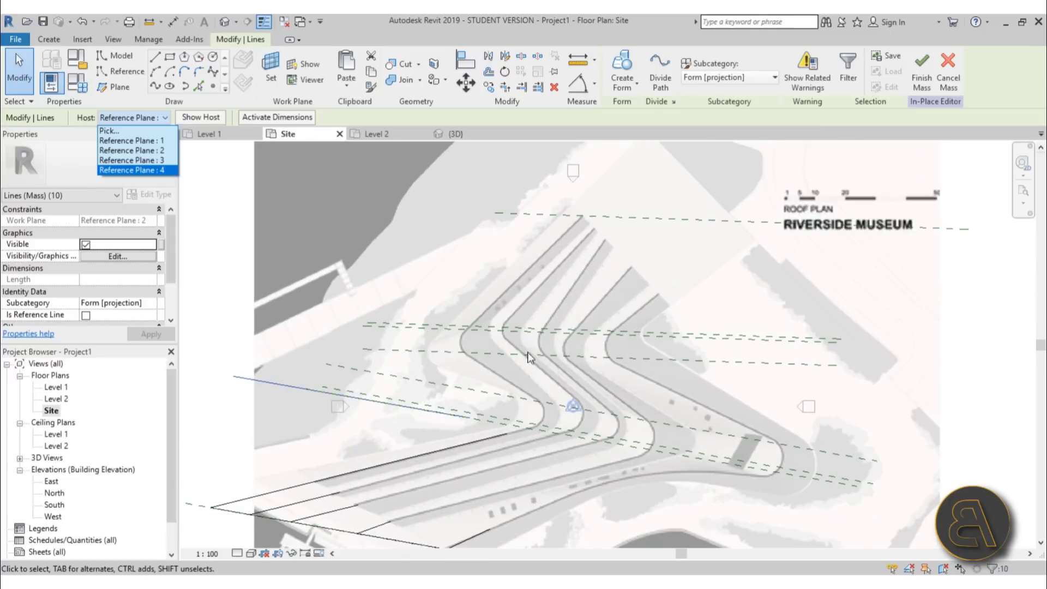
pyautogui.scroll(-3, 594, 215)
pyautogui.scroll(4, 515, 390)
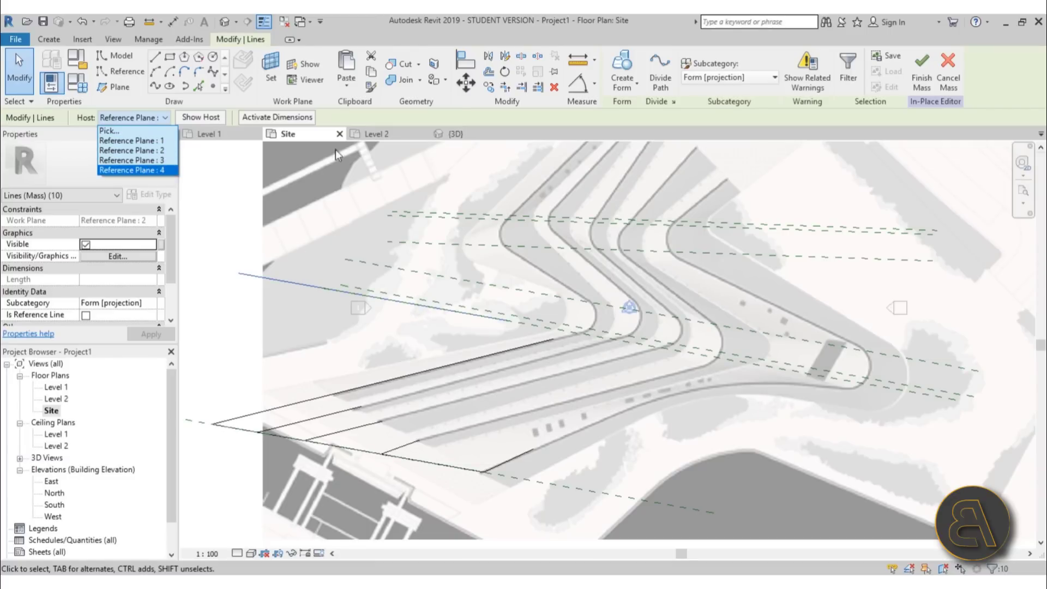
pyautogui.click(392, 15)
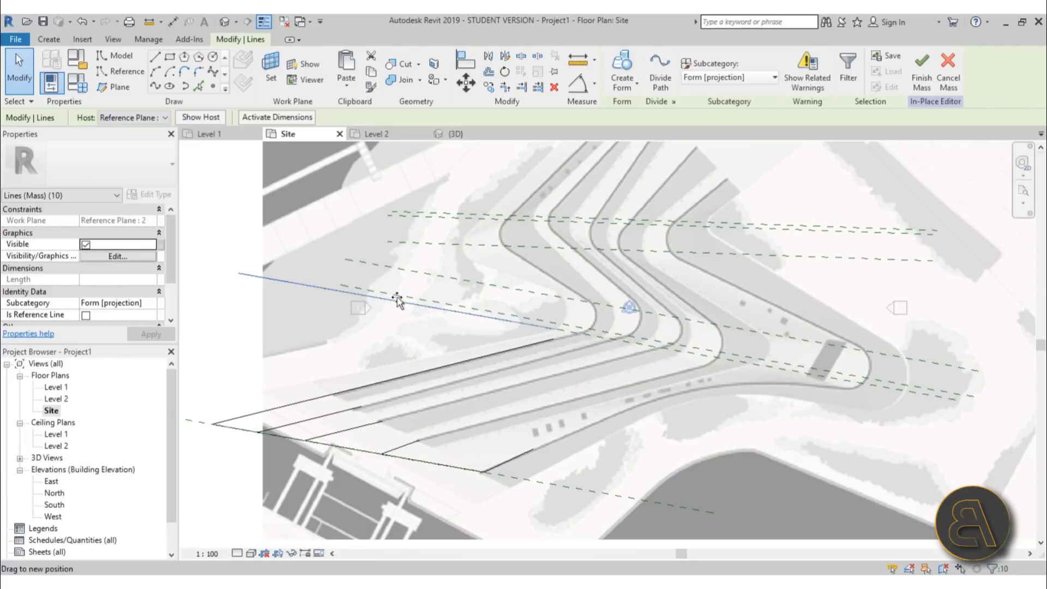
# Move the copied profile along its reference plane until its far end meets the roof's rounded outer edge on the plan image
pyautogui.moveTo(399, 297); pyautogui.dragTo(619, 338)
pyautogui.moveTo(681, 352); pyautogui.dragTo(682, 352)
pyautogui.moveTo(633, 405); pyautogui.dragTo(406, 388, button='middle')
pyautogui.scroll(2, 595, 350)
pyautogui.scroll(-1, 703, 322)
pyautogui.scroll(2, 662, 362)
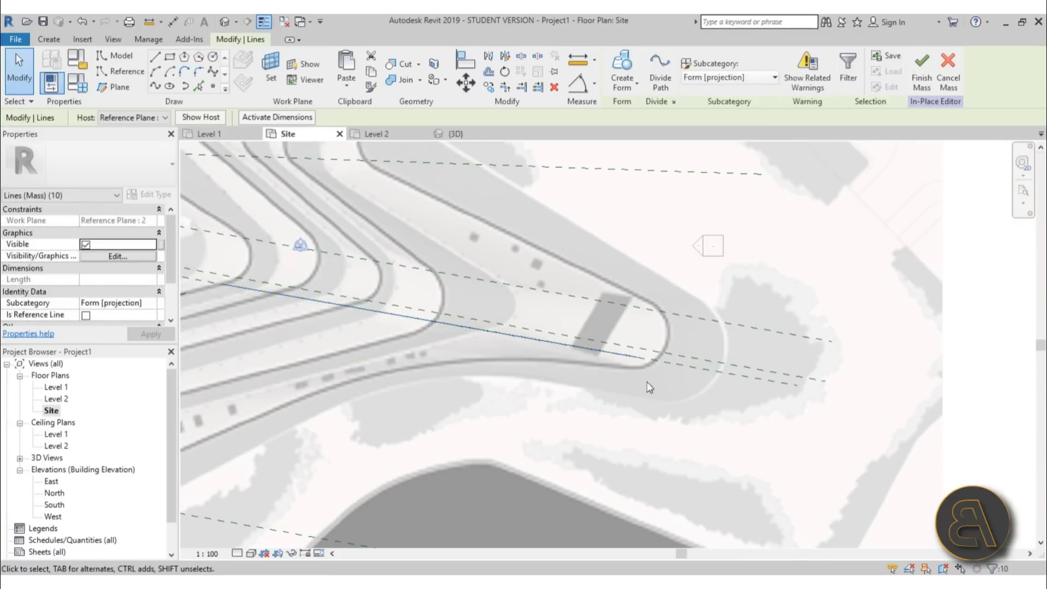
pyautogui.scroll(2, 637, 369)
pyautogui.press('Escape')
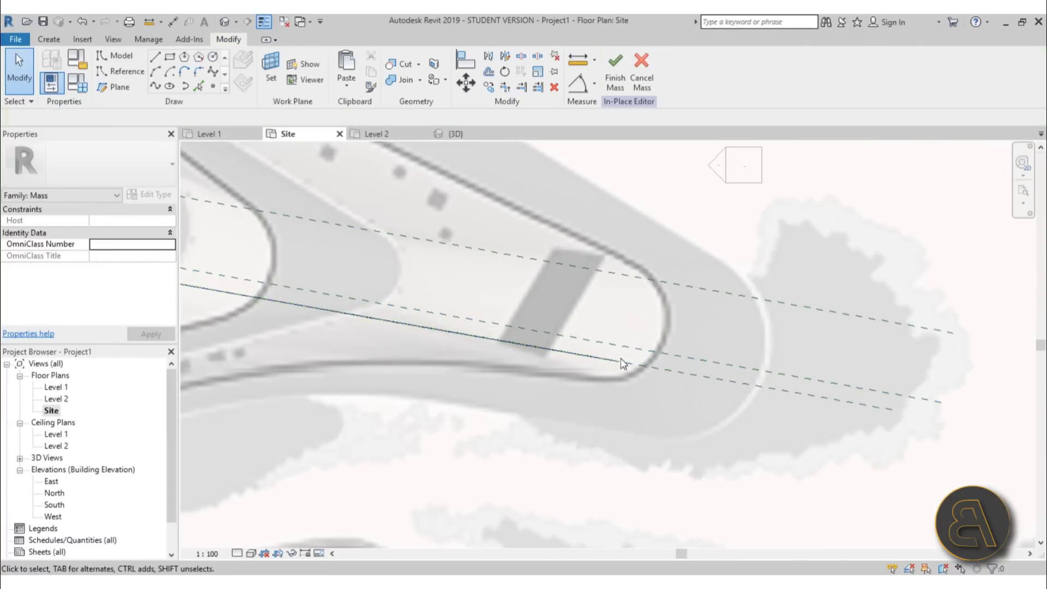
# In the 3D view, nudge the copied profile's last vertical line slightly outward along its plane
pyautogui.click(225, 23)
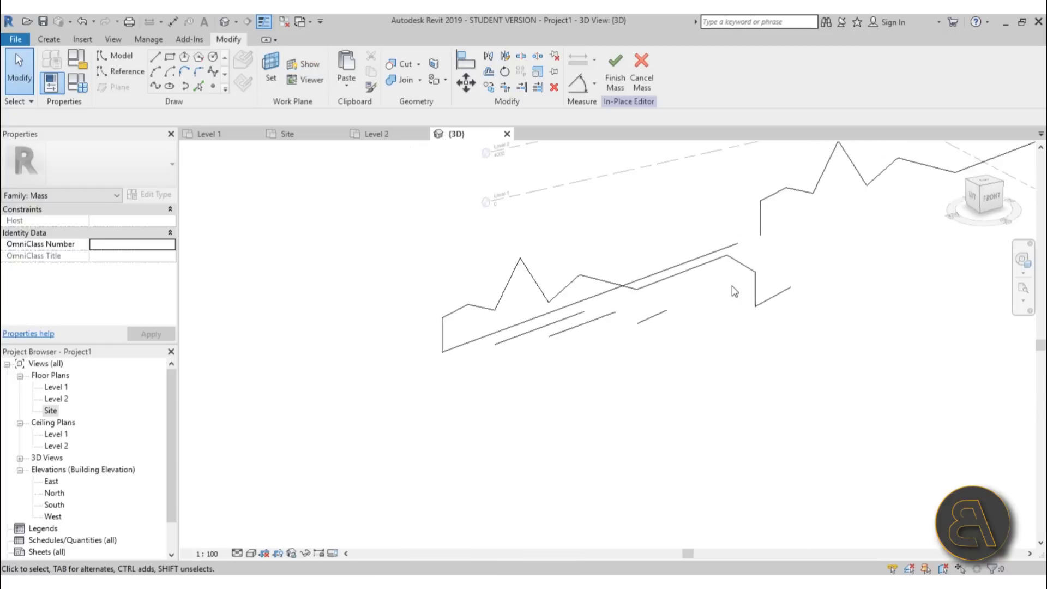
pyautogui.scroll(3, 463, 254)
pyautogui.press('Tab')
pyautogui.click(557, 260)
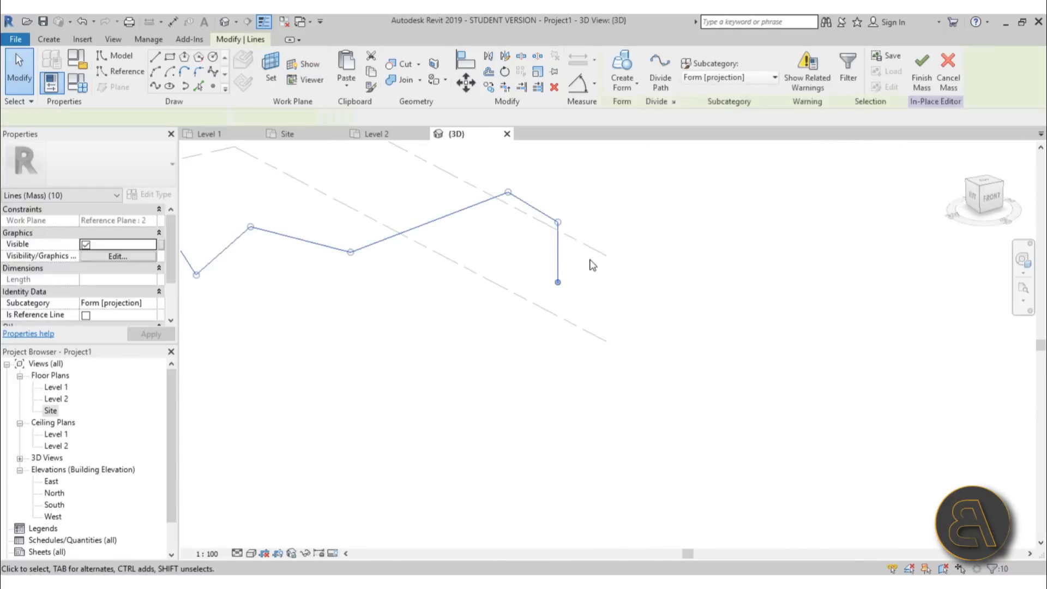
pyautogui.click(591, 259)
pyautogui.press('Tab')
pyautogui.press('Tab')
pyautogui.click(557, 266)
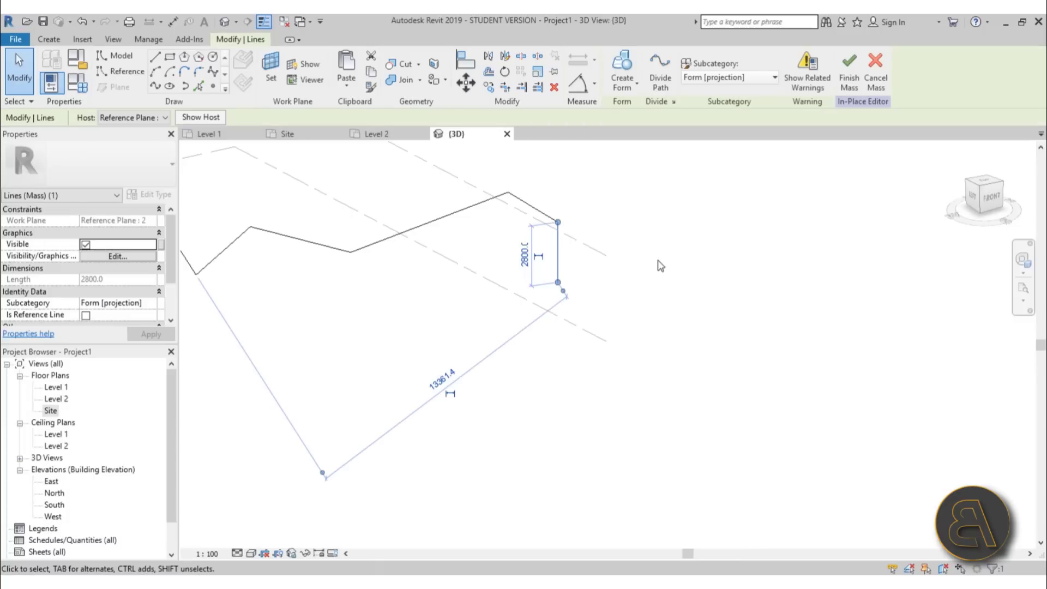
pyautogui.press('Right')
pyautogui.click(657, 261)
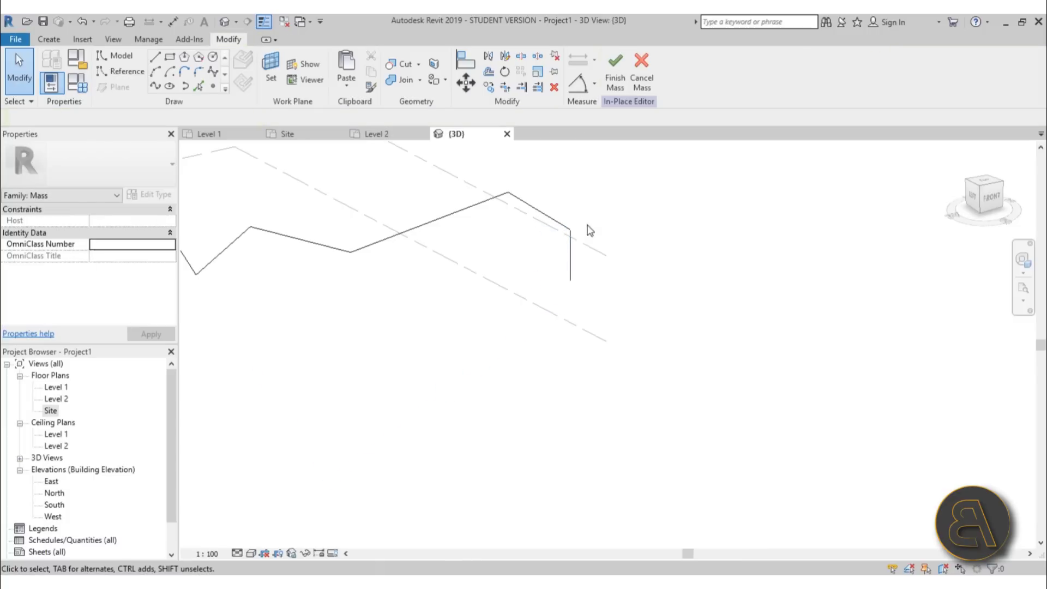
# Raise the upper corner of the copied profile's last vertical line by about 300 mm
pyautogui.scroll(2, 585, 225)
pyautogui.moveTo(577, 255); pyautogui.dragTo(508, 204)
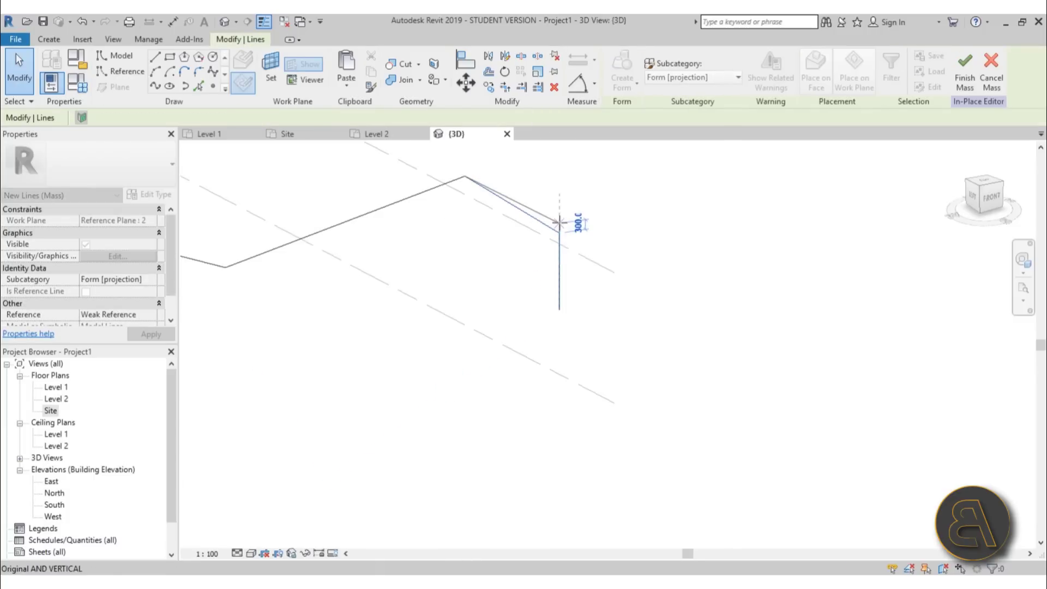
pyautogui.click(701, 227)
pyautogui.scroll(-2, 648, 274)
pyautogui.scroll(1, 544, 226)
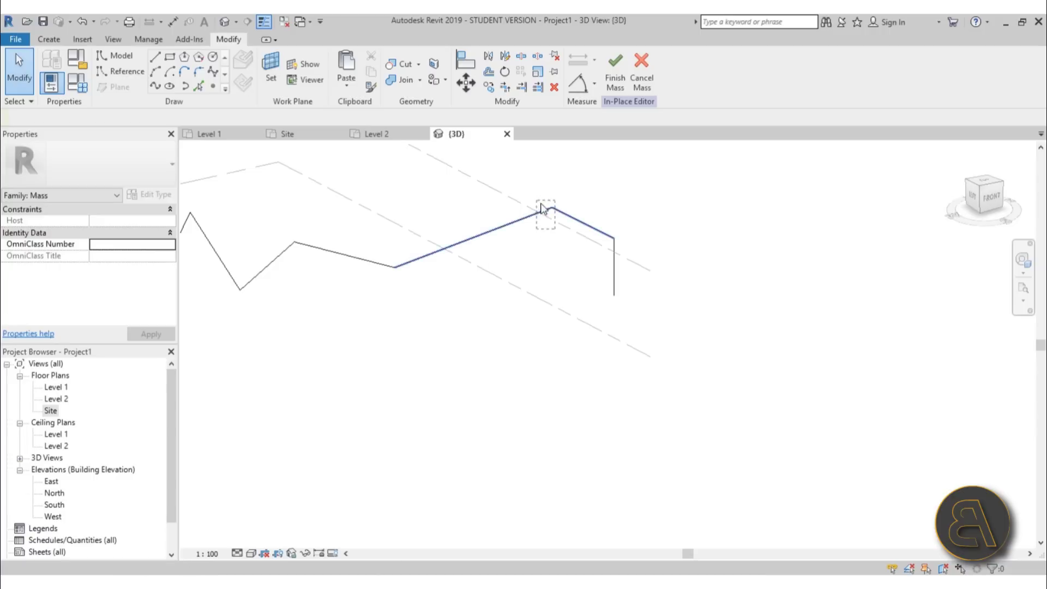
# Shift the copied profile's last peak inward along the plane toward the preceding valley, keeping both segments connected
pyautogui.click(553, 210)
pyautogui.moveTo(552, 210); pyautogui.dragTo(452, 216)
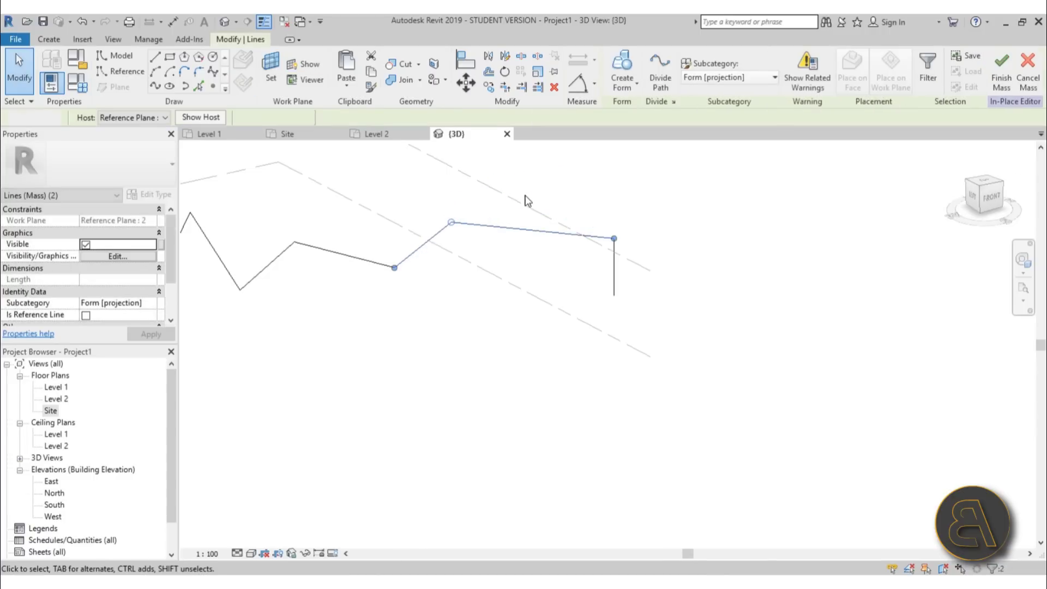
# In the Site plan, copy the finished roof profile, paste it aligned to the same place, and host the copy on Reference Plane 3
pyautogui.click(561, 190)
pyautogui.doubleClick(60, 388)
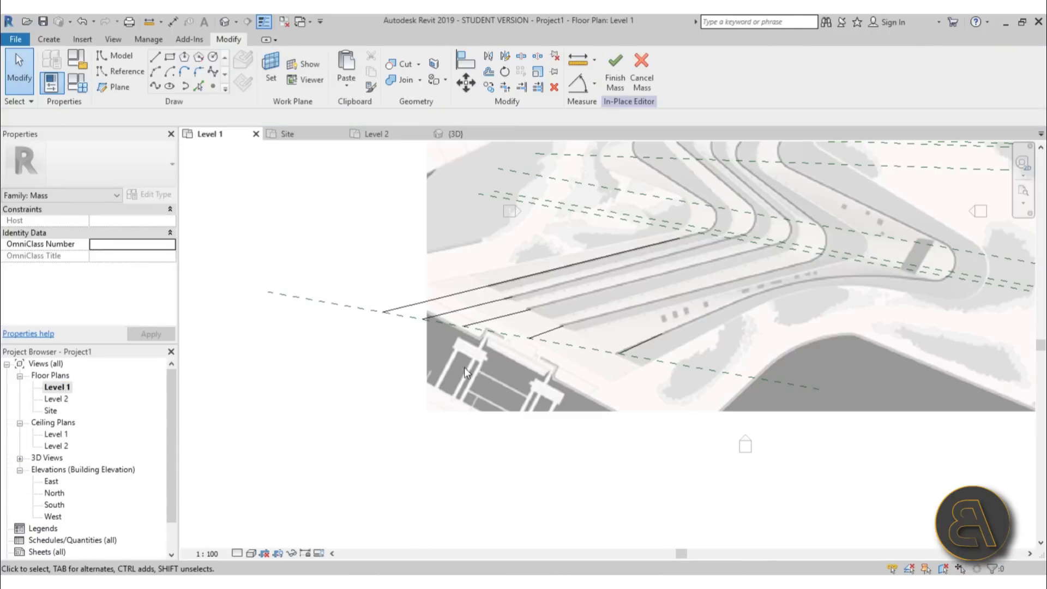
pyautogui.doubleClick(50, 411)
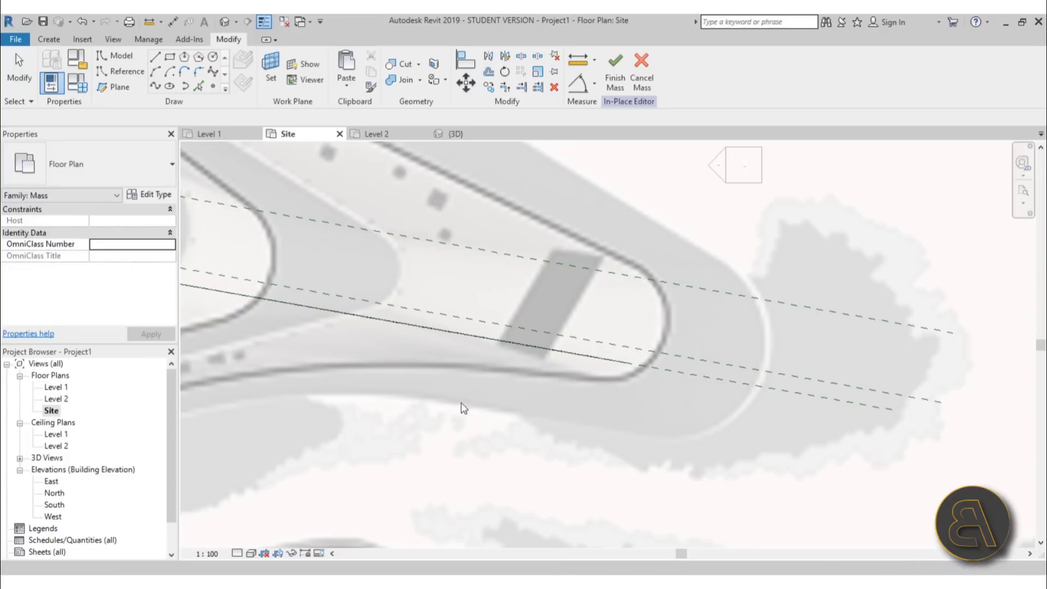
pyautogui.scroll(5, 634, 369)
pyautogui.moveTo(627, 361); pyautogui.dragTo(922, 403, button='middle')
pyautogui.click(425, 329)
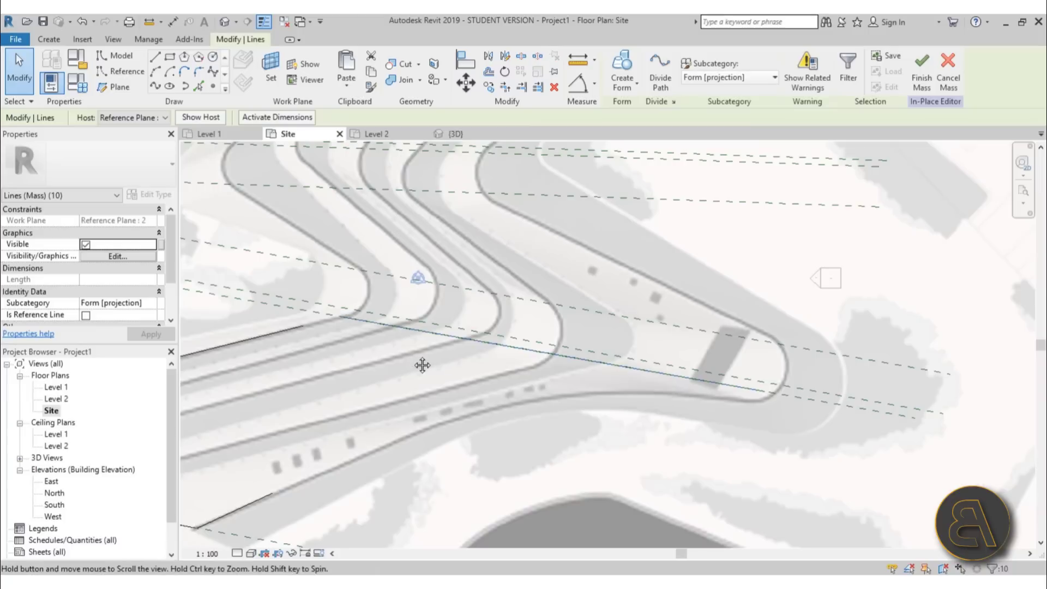
pyautogui.scroll(-1, 430, 321)
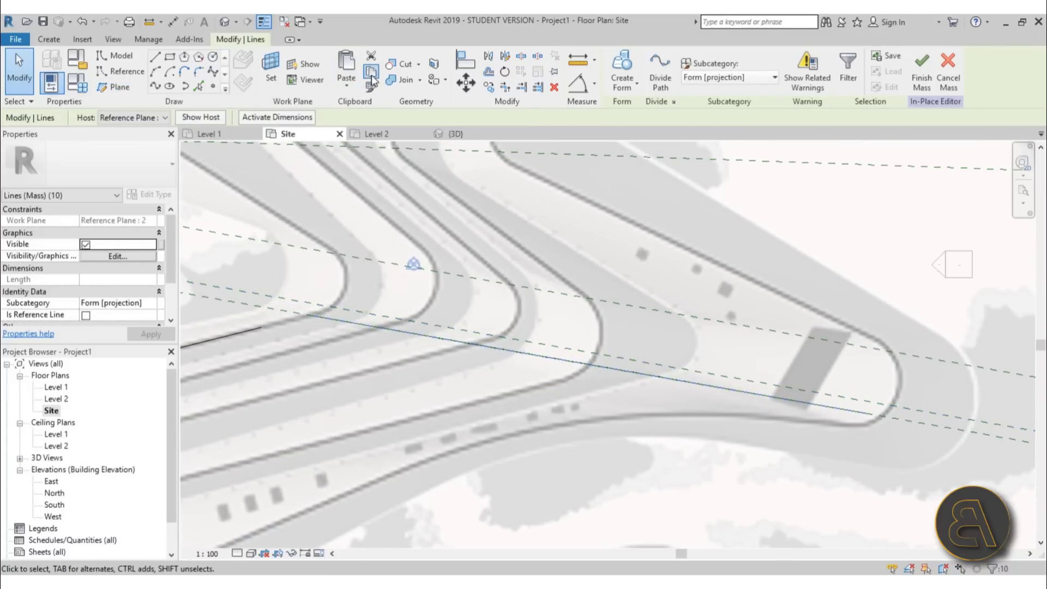
pyautogui.click(355, 88)
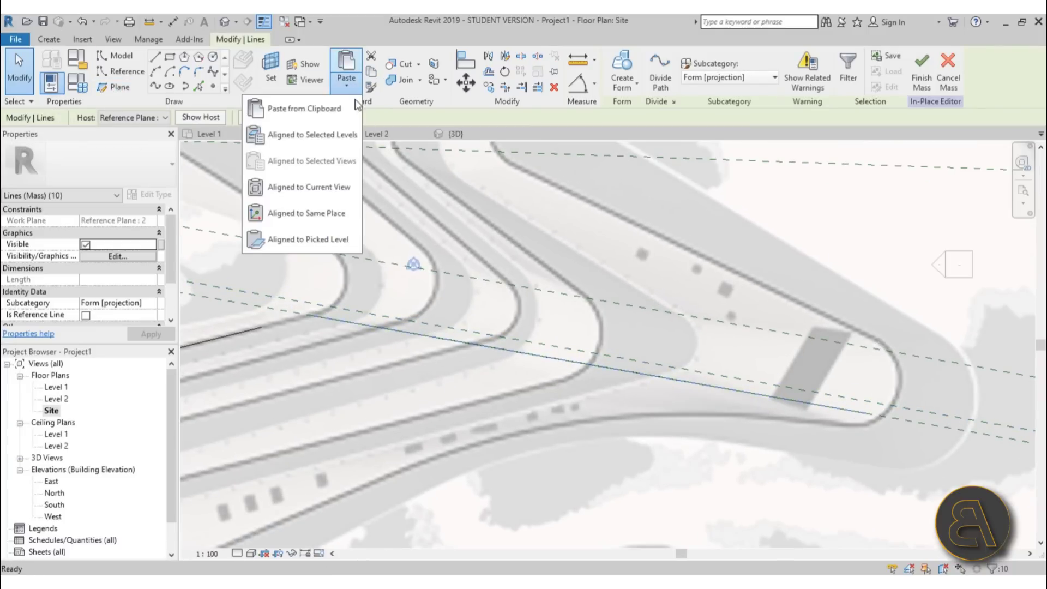
pyautogui.click(310, 213)
pyautogui.click(143, 117)
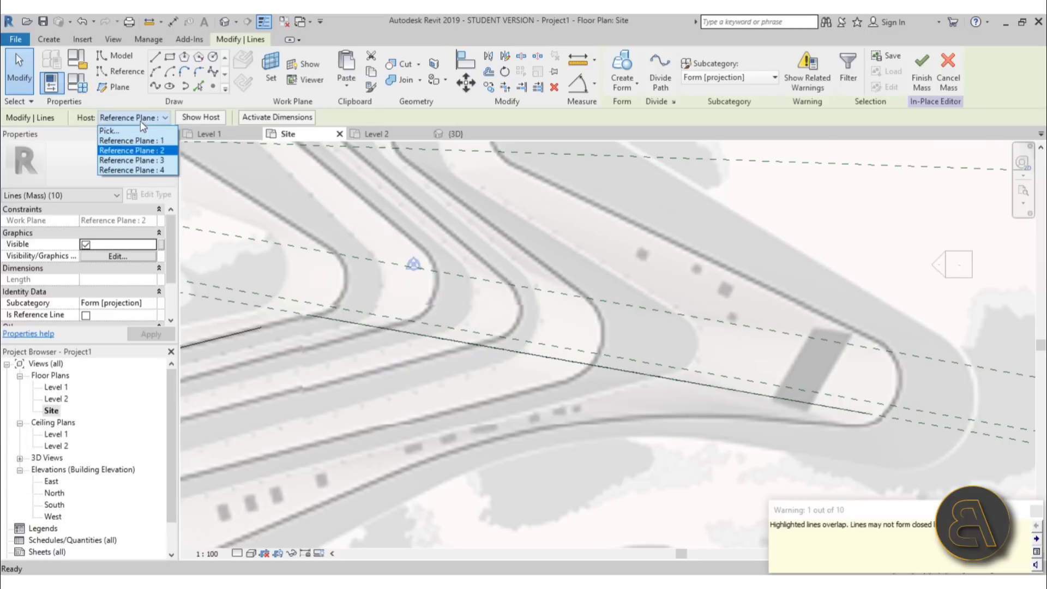
pyautogui.click(139, 160)
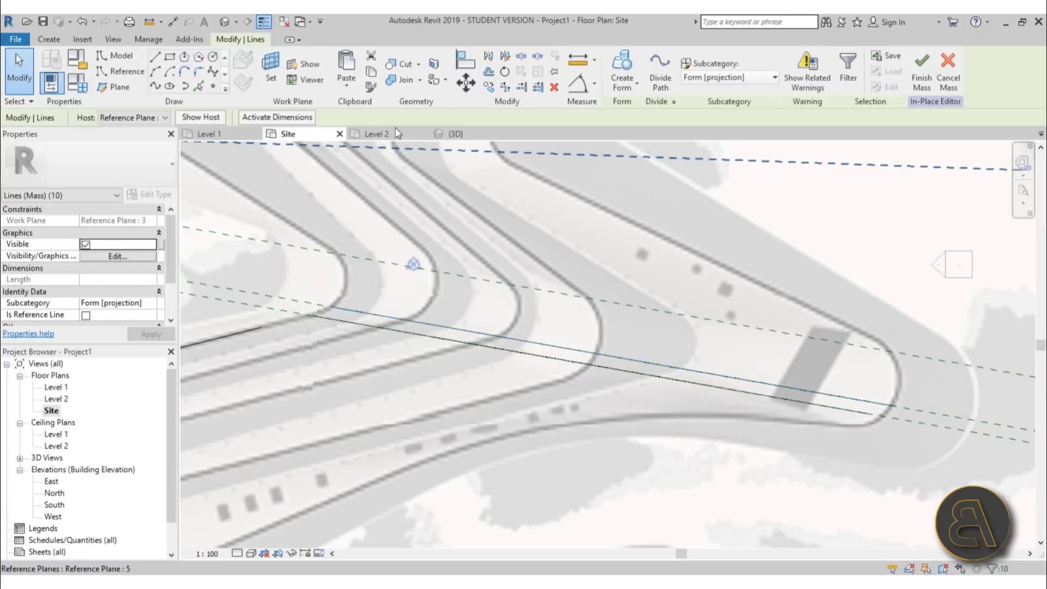
# Paste the roof profile aligned to the same place again and host this copy on Reference Plane 4
pyautogui.click(353, 90)
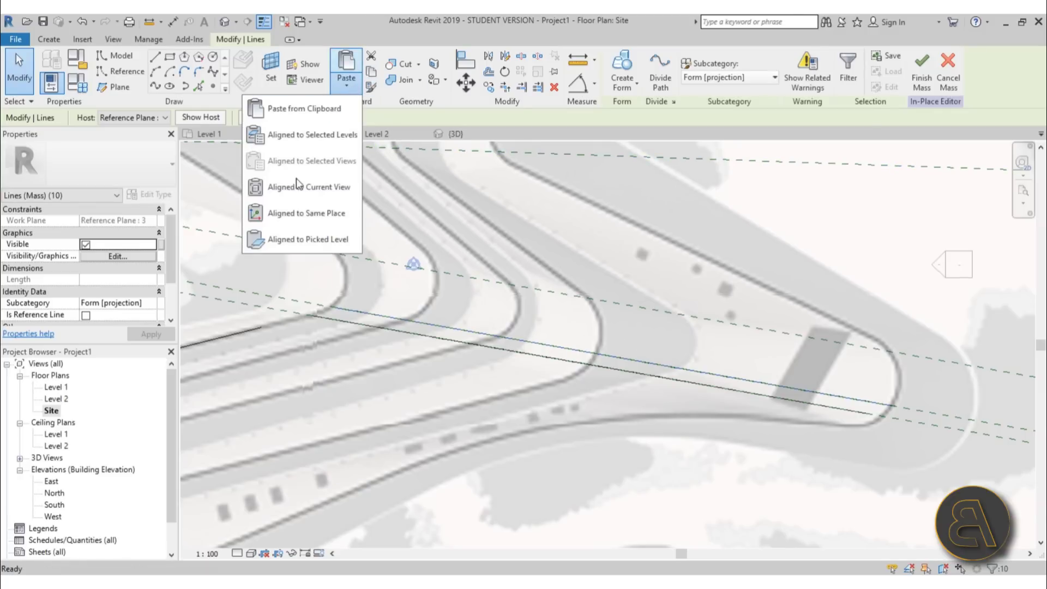
pyautogui.click(297, 213)
pyautogui.click(145, 117)
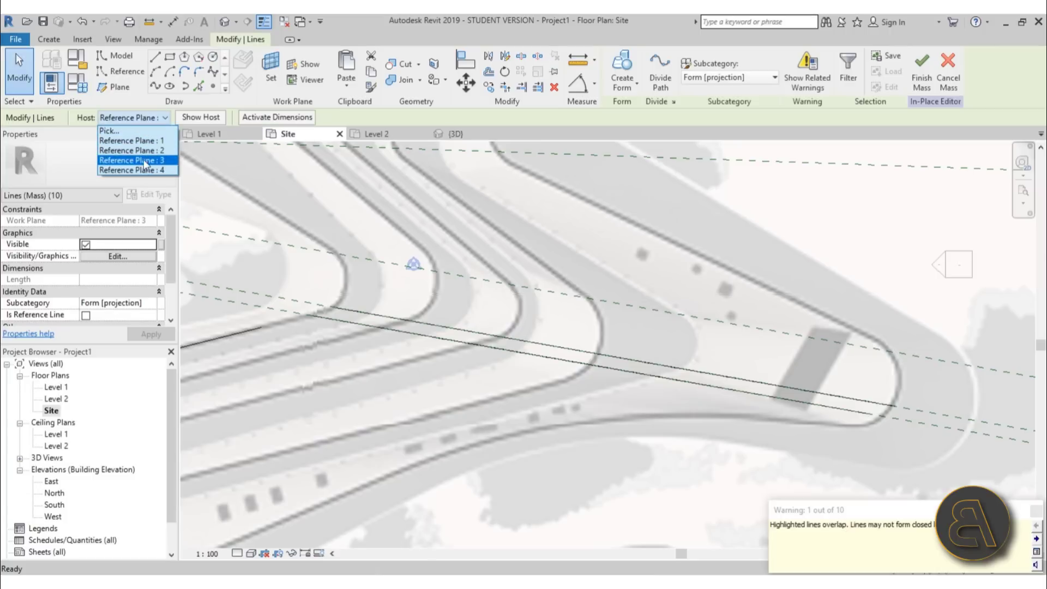
pyautogui.click(136, 166)
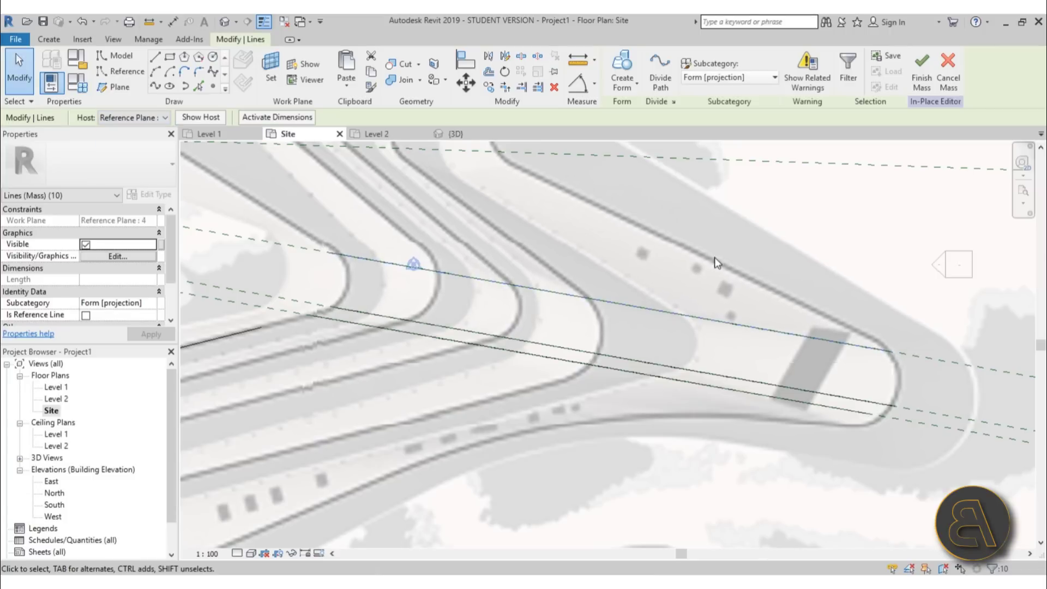
pyautogui.scroll(-3, 713, 257)
pyautogui.click(697, 245)
pyautogui.scroll(-2, 699, 254)
pyautogui.moveTo(689, 286); pyautogui.dragTo(685, 271, button='middle')
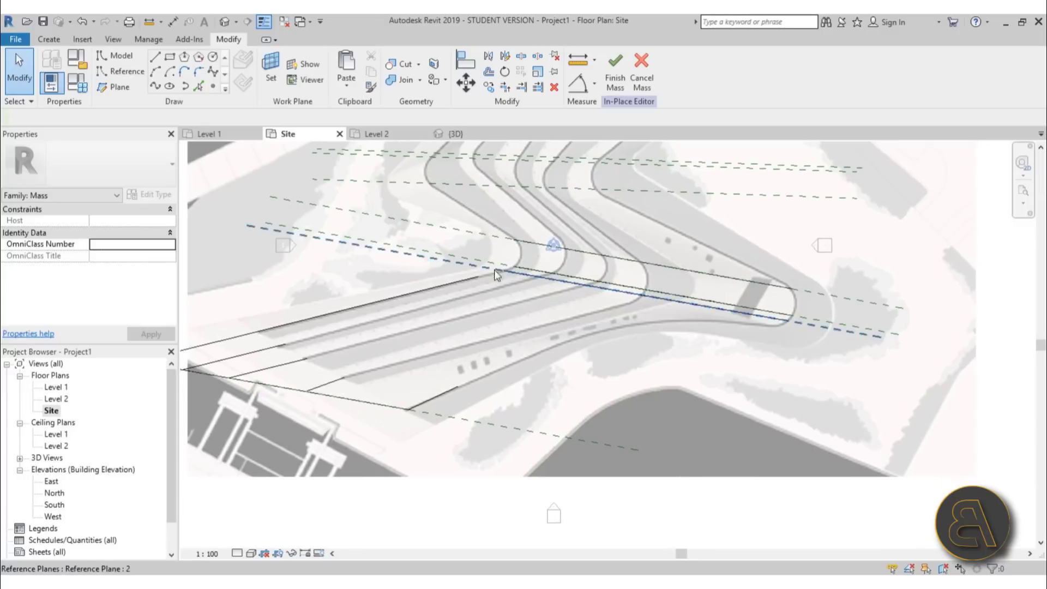
pyautogui.moveTo(507, 290); pyautogui.dragTo(507, 284, button='middle')
pyautogui.moveTo(481, 243); pyautogui.dragTo(478, 236, button='middle')
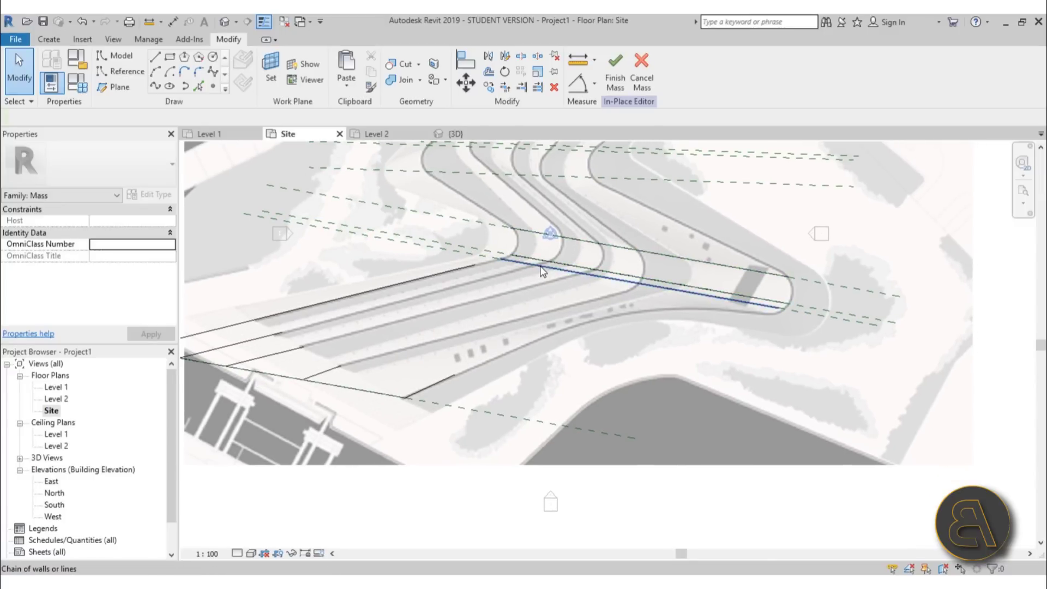
pyautogui.moveTo(548, 275); pyautogui.dragTo(535, 285, button='middle')
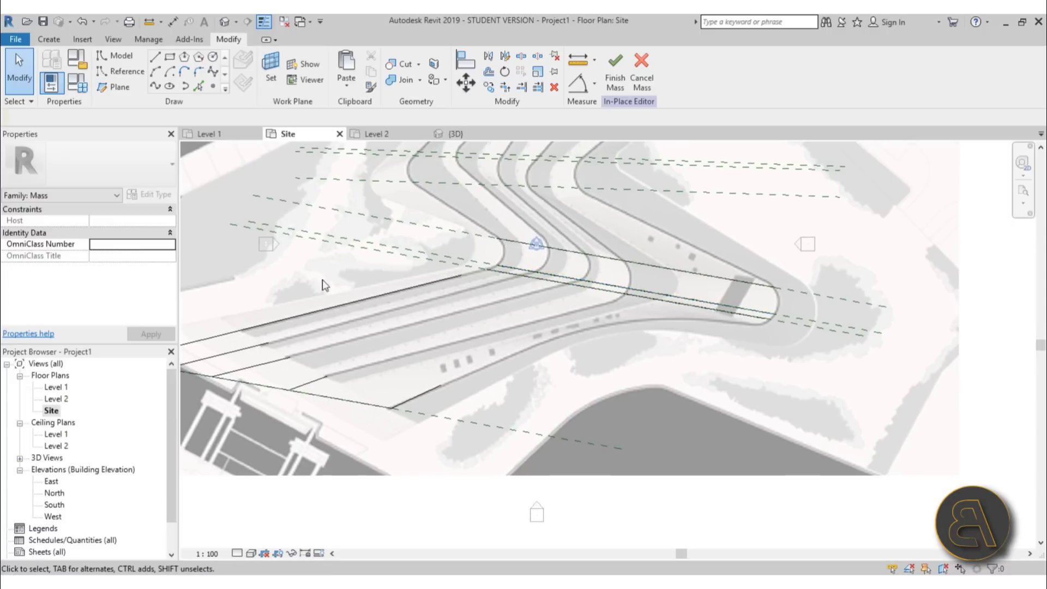
pyautogui.moveTo(310, 334); pyautogui.dragTo(361, 313, button='middle')
pyautogui.moveTo(476, 296); pyautogui.dragTo(394, 344, button='middle')
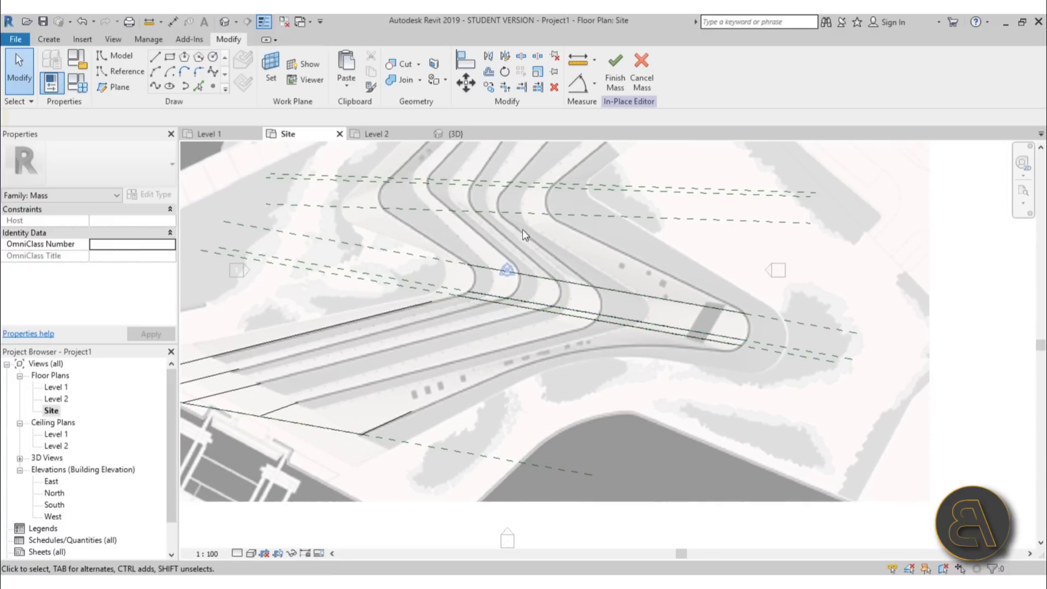
pyautogui.moveTo(522, 229); pyautogui.dragTo(548, 263, button='middle')
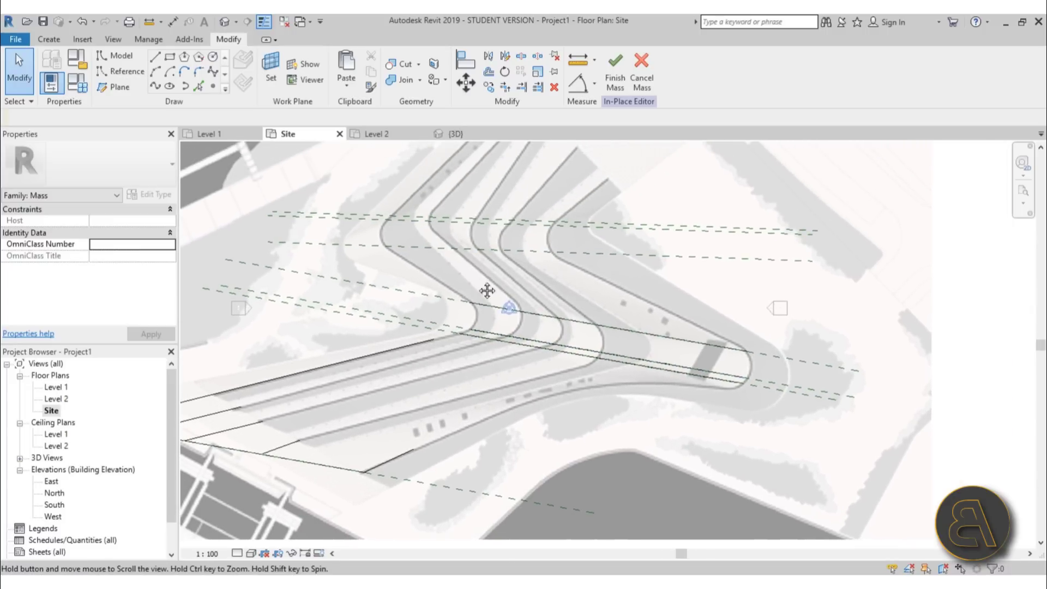
# Draw short model lines on Level 1 along the first two dark roof edges, each starting at Reference Plane 5
pyautogui.scroll(3, 404, 279)
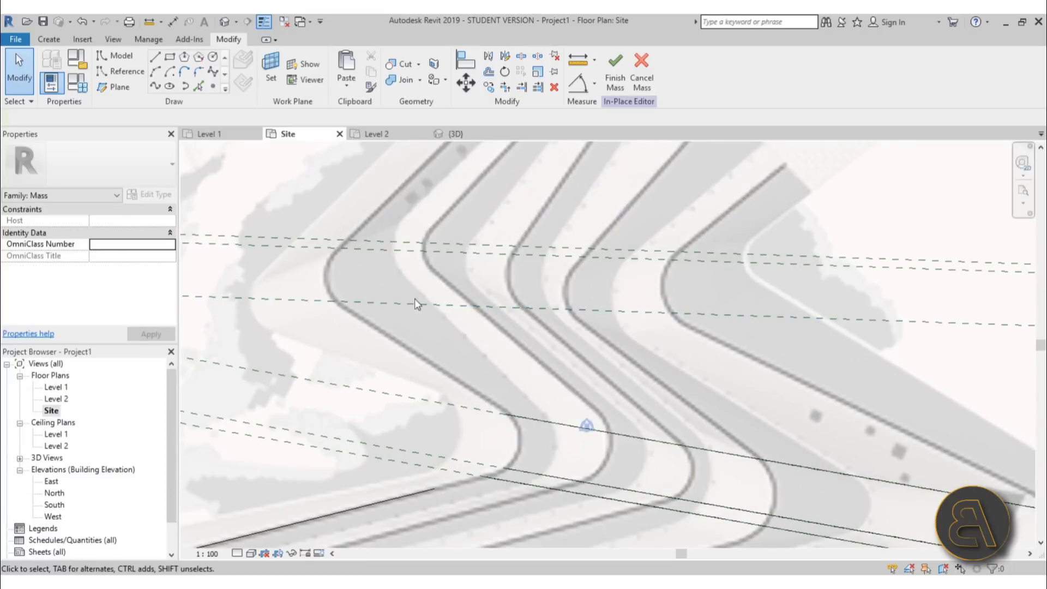
pyautogui.press('l')
pyautogui.press('i')
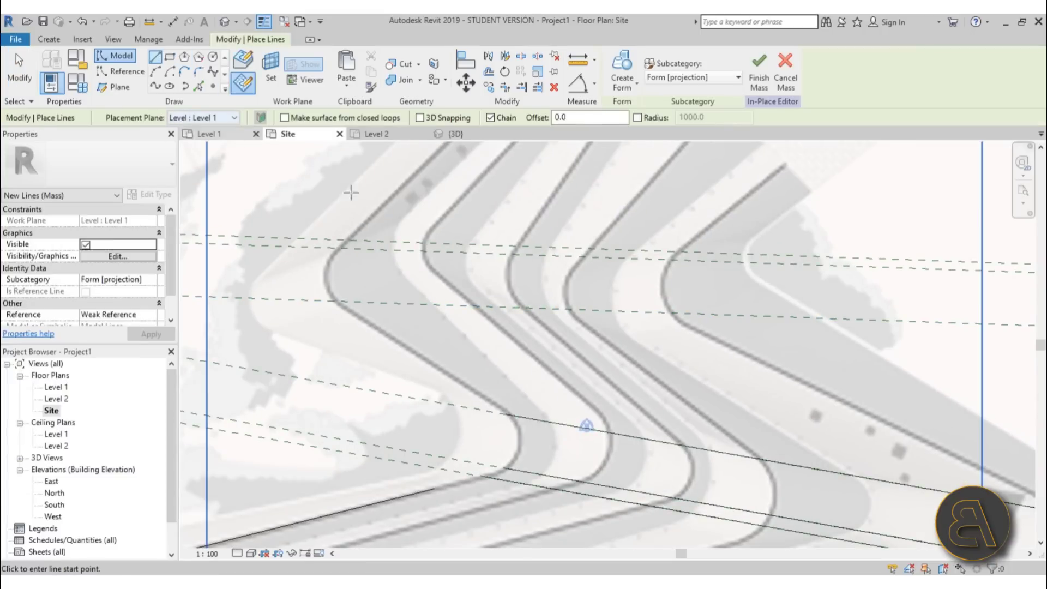
pyautogui.click(334, 301)
pyautogui.click(402, 343)
pyautogui.press('Escape')
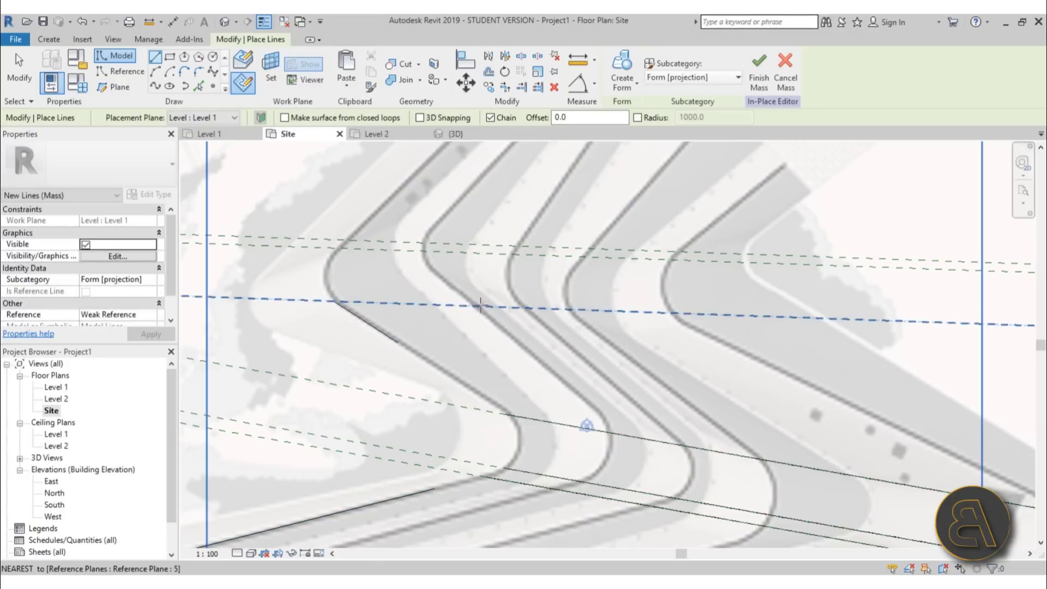
pyautogui.click(477, 307)
pyautogui.click(522, 342)
pyautogui.press('Escape')
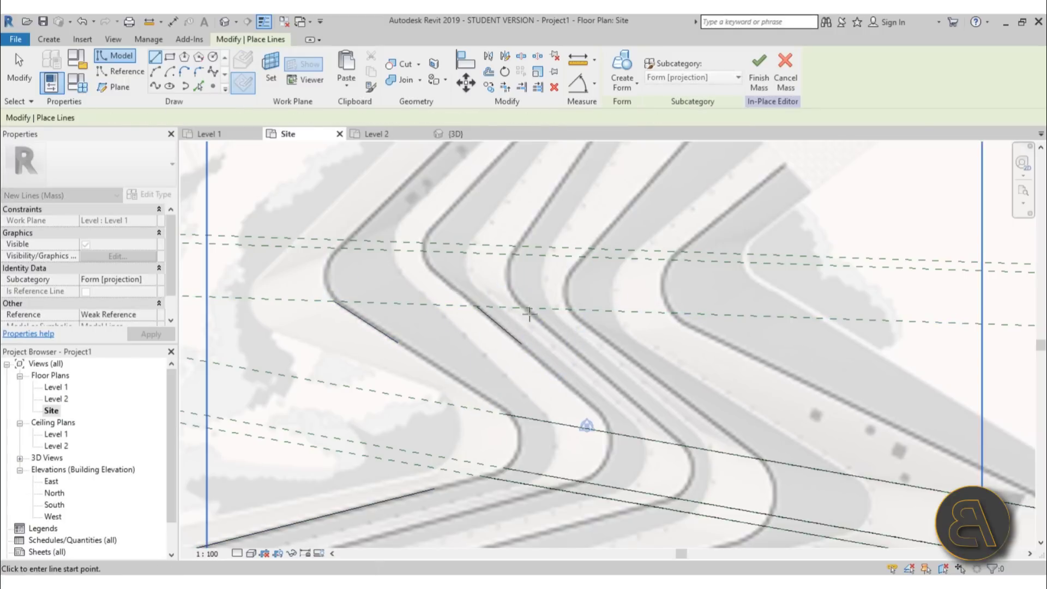
# Draw short model lines along the remaining three dark roof edges, each starting where the edge crosses Reference Plane 5
pyautogui.click(528, 308)
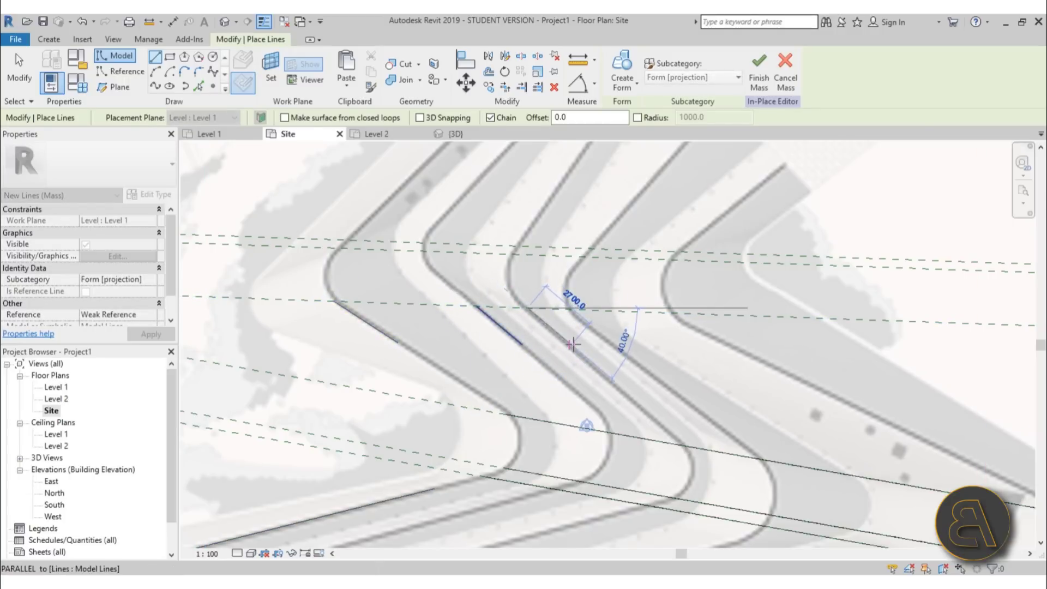
pyautogui.click(571, 344)
pyautogui.press('Escape')
pyautogui.click(569, 310)
pyautogui.click(606, 344)
pyautogui.press('Escape')
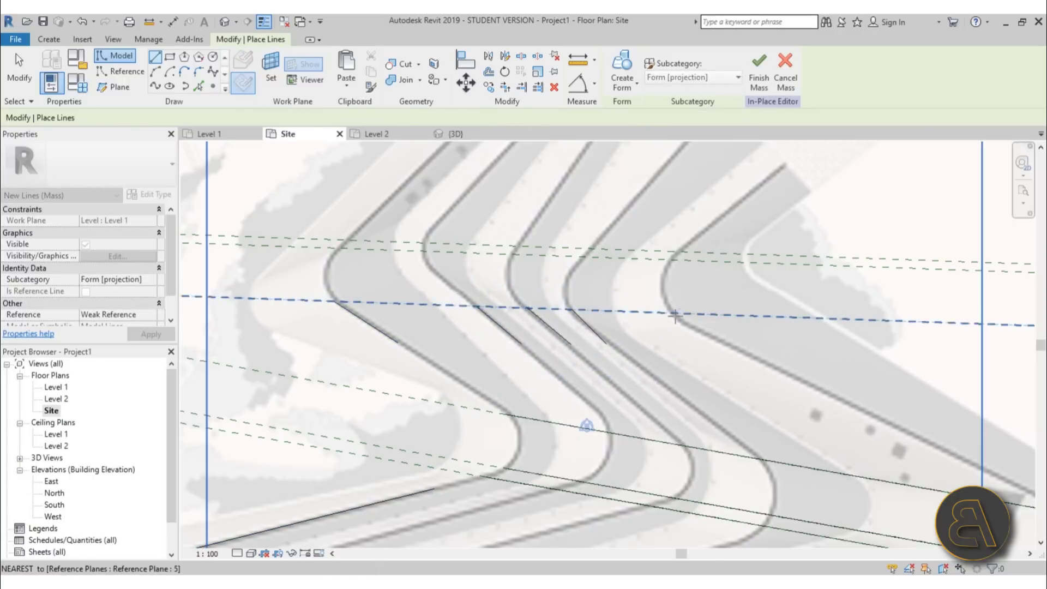
pyautogui.click(674, 315)
pyautogui.click(769, 364)
pyautogui.press('Escape')
pyautogui.press('Escape')
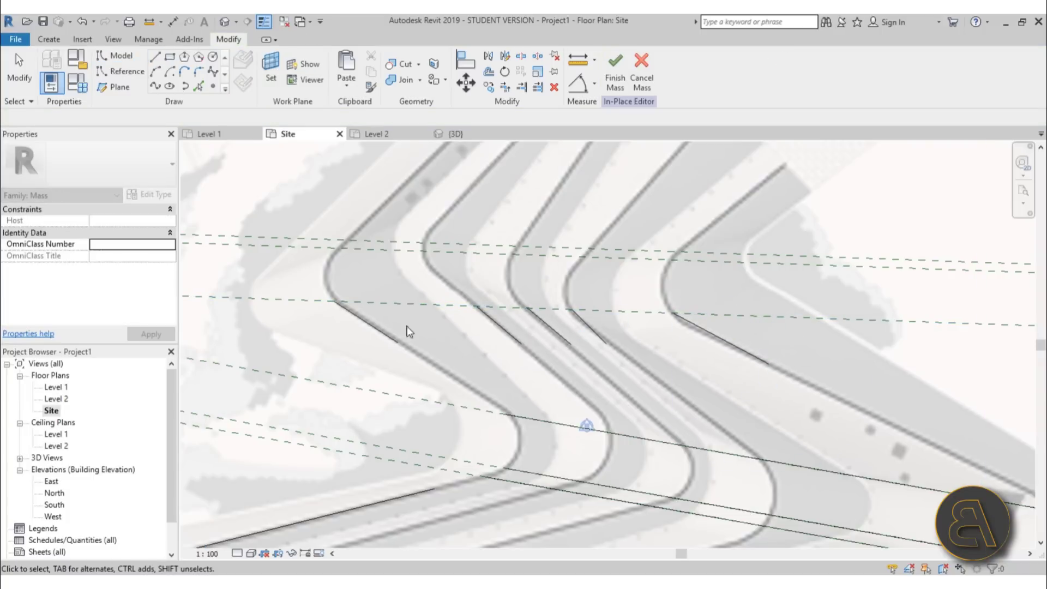
# Open the 3D view and set up model line drawing on the work plane with Reference Plane 5 as placement plane
pyautogui.scroll(-1, 409, 331)
pyautogui.click(224, 25)
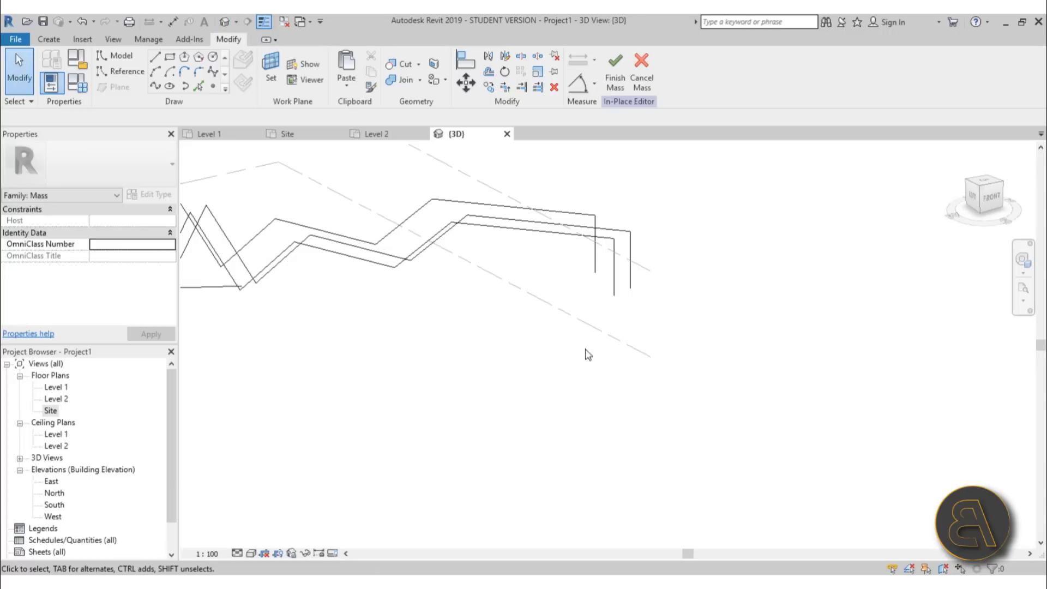
pyautogui.keyDown('shift'); pyautogui.moveTo(584, 355); pyautogui.dragTo(715, 402, button='middle'); pyautogui.keyUp('shift')
pyautogui.scroll(-6, 542, 318)
pyautogui.keyDown('shift'); pyautogui.moveTo(542, 318); pyautogui.dragTo(687, 360, button='middle'); pyautogui.keyUp('shift')
pyautogui.scroll(5, 427, 400)
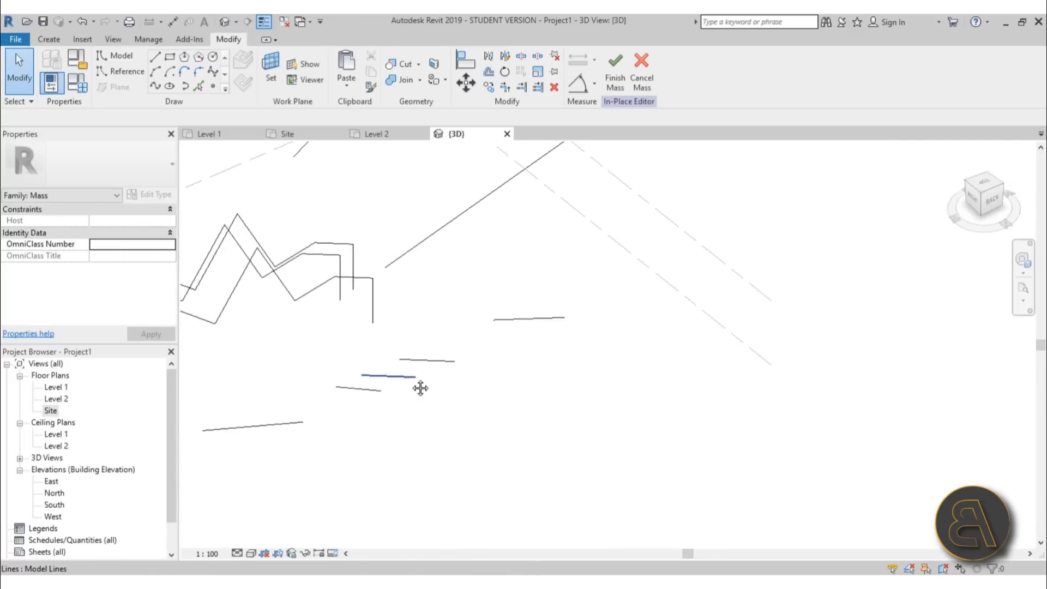
pyautogui.click(127, 60)
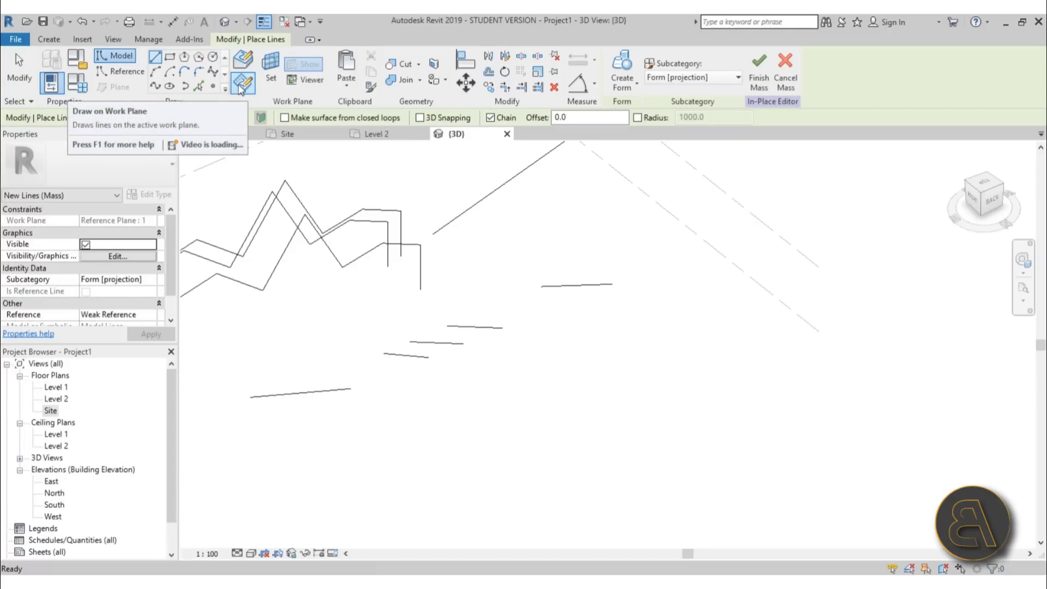
pyautogui.click(239, 85)
pyautogui.click(218, 118)
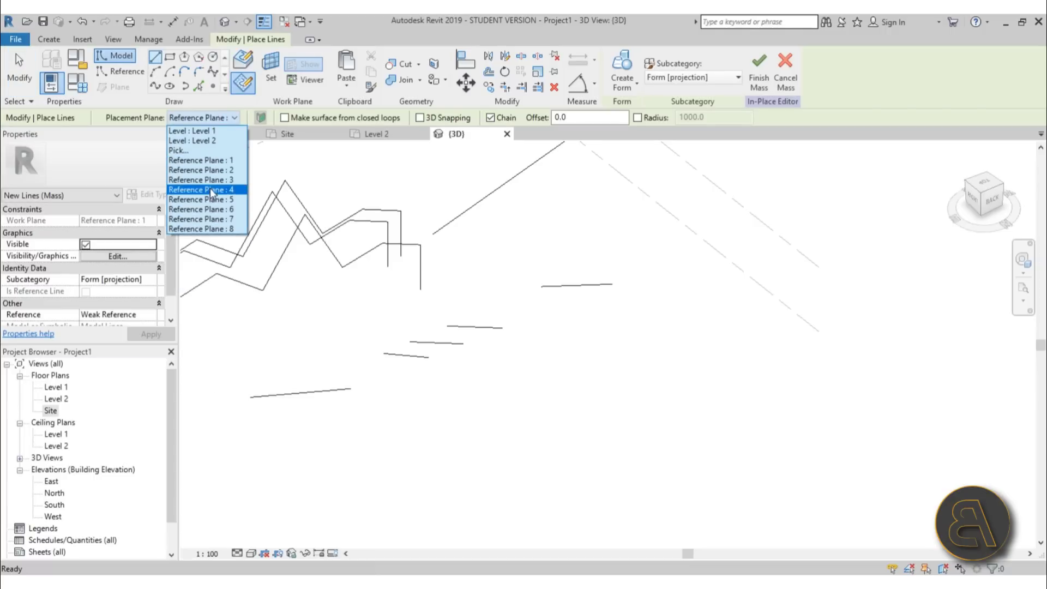
pyautogui.click(210, 199)
# Draw a 2400 mm vertical line on Reference Plane 5 up from the end of the nearest outer guide line
pyautogui.keyDown('shift'); pyautogui.moveTo(420, 323); pyautogui.dragTo(450, 362, button='middle'); pyautogui.keyUp('shift')
pyautogui.scroll(2, 361, 308)
pyautogui.click(415, 311)
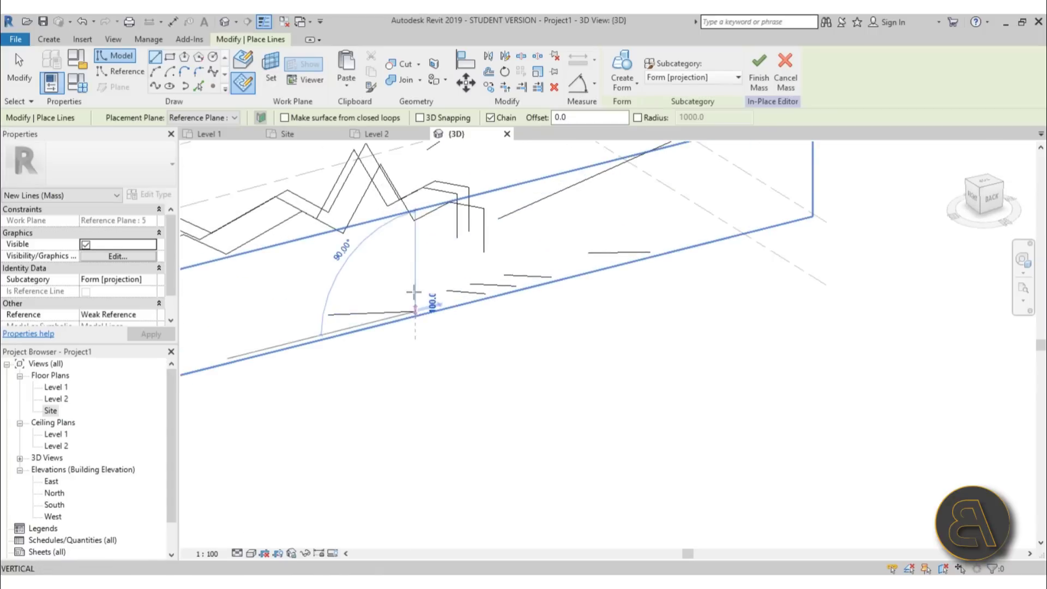
pyautogui.keyDown('shift'); pyautogui.moveTo(412, 278); pyautogui.dragTo(377, 343, button='middle'); pyautogui.keyUp('shift')
pyautogui.scroll(2, 337, 299)
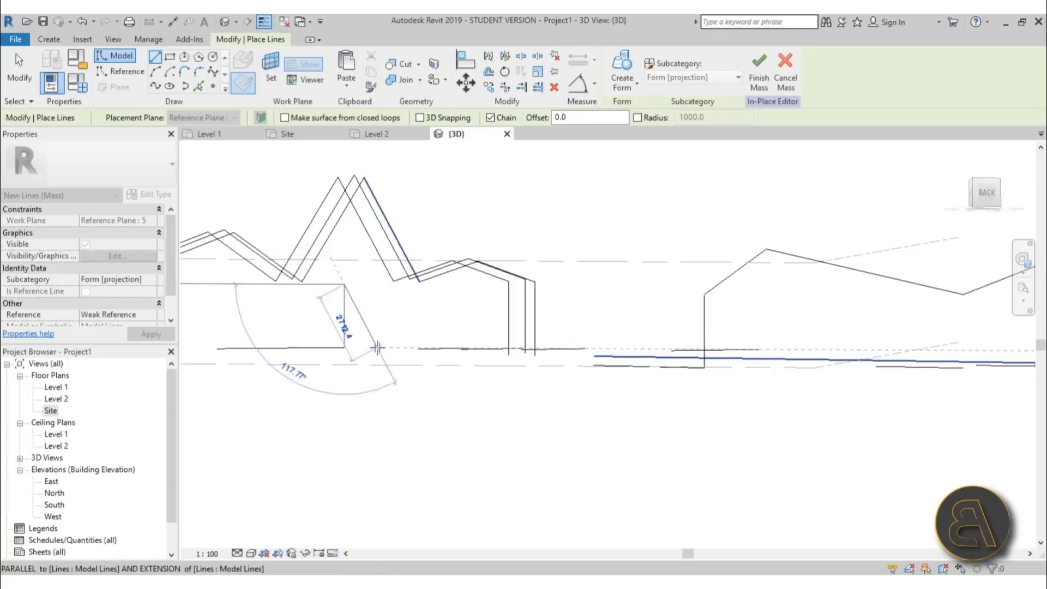
pyautogui.moveTo(345, 290)
pyautogui.keyDown('shift'); pyautogui.mouseDown(button='middle')
pyautogui.moveTo(381, 486)
pyautogui.moveTo(382, 255)
pyautogui.mouseUp(button='middle'); pyautogui.keyUp('shift')
pyautogui.keyDown('shift'); pyautogui.moveTo(383, 255); pyautogui.dragTo(403, 270, button='middle'); pyautogui.keyUp('shift')
pyautogui.moveTo(436, 402); pyautogui.dragTo(380, 384, button='middle')
pyautogui.press('Escape')
pyautogui.press('Escape')
# Copy the 2400 mm vertical line to the Reference Plane 5 ends of the other four guide lines using multiple copies
pyautogui.click(258, 396)
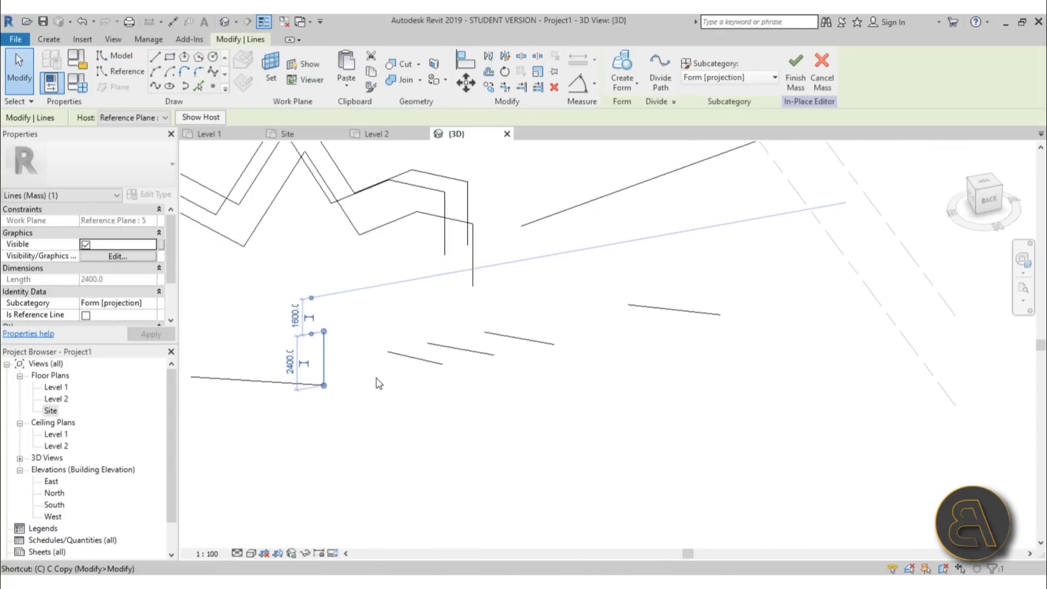
pyautogui.press('c')
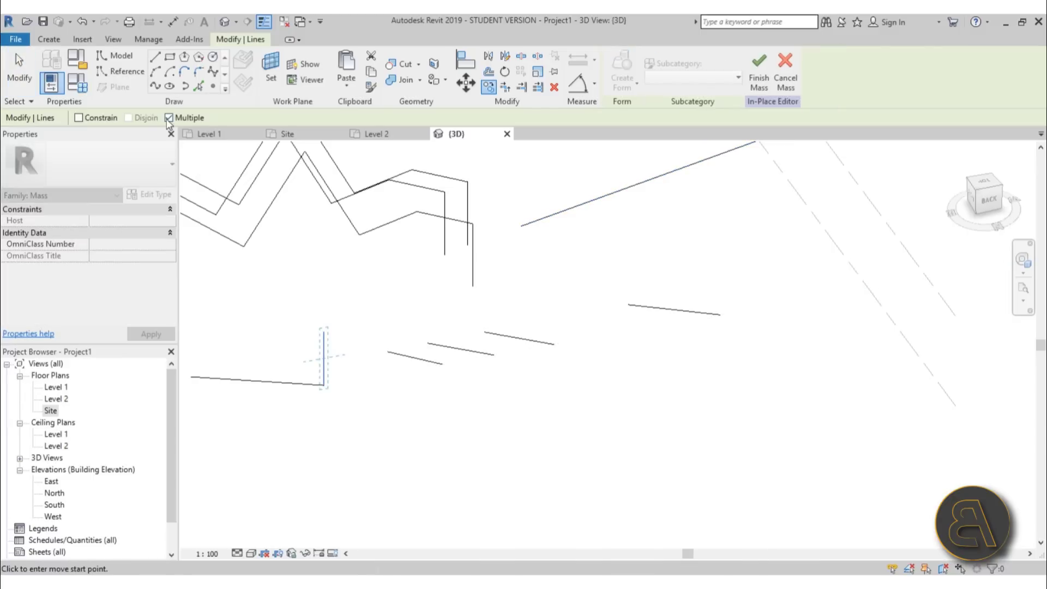
pyautogui.click(323, 385)
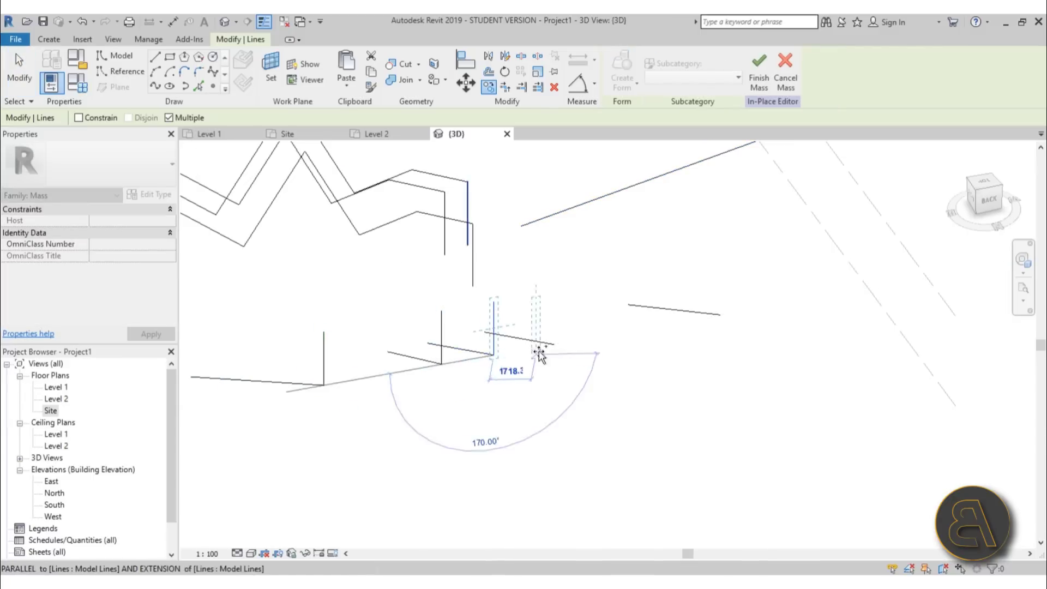
pyautogui.click(494, 355)
pyautogui.click(720, 315)
pyautogui.scroll(1, 248, 300)
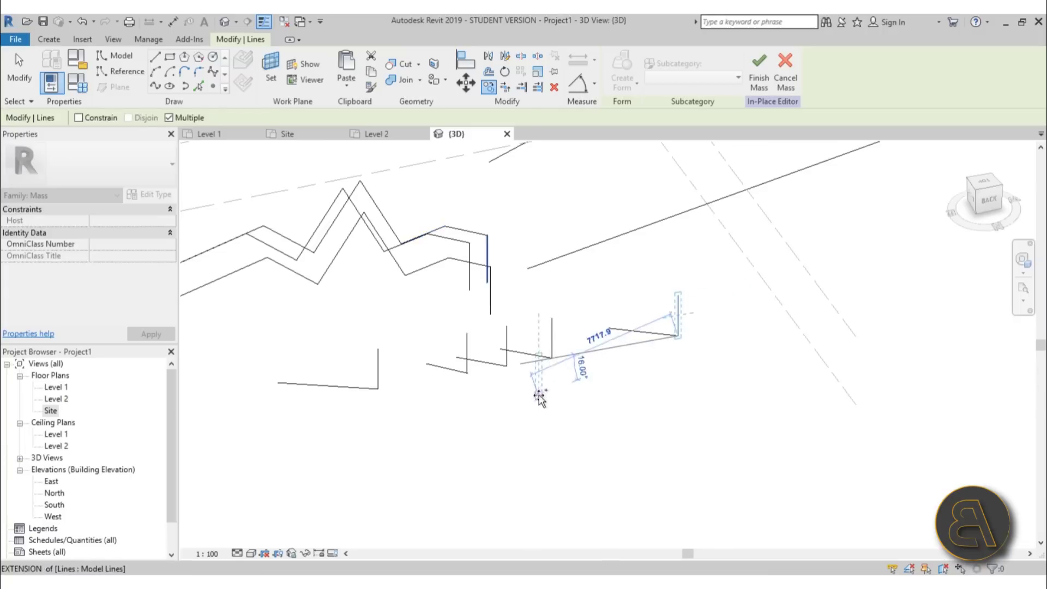
pyautogui.press('Escape')
pyautogui.press('Escape')
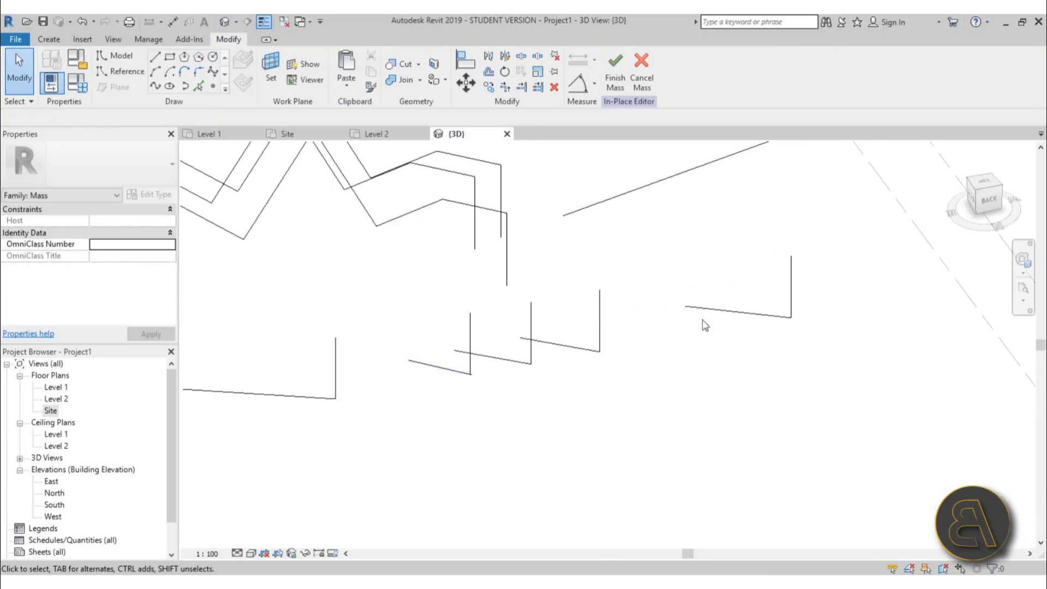
# Draw an asymmetric two-segment roof peak on Reference Plane 5, joining the tops of the two verticals with the widest gap
pyautogui.keyDown('shift'); pyautogui.moveTo(700, 317); pyautogui.dragTo(523, 437, button='middle'); pyautogui.keyUp('shift')
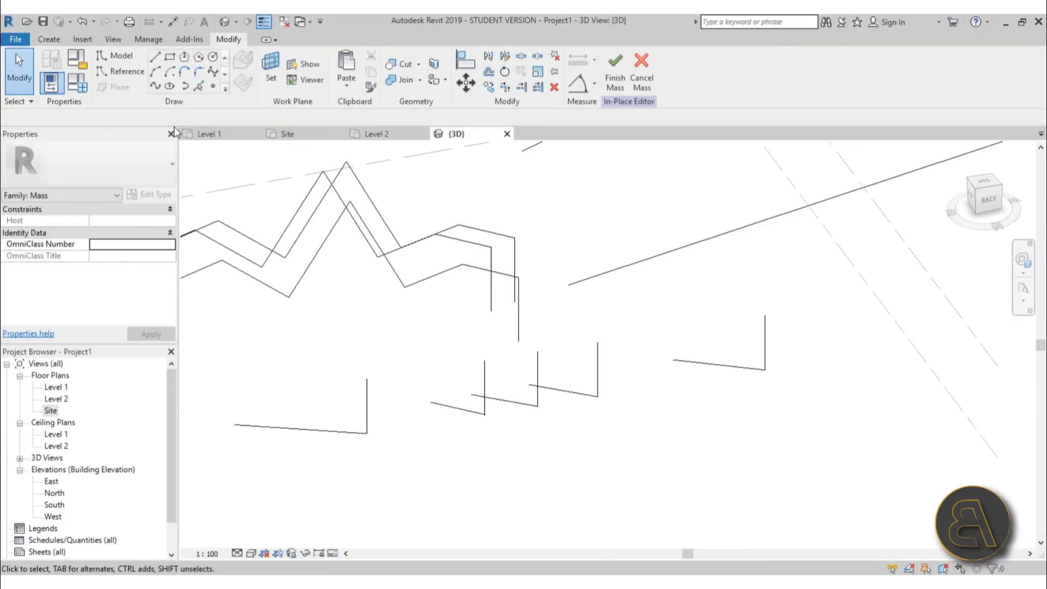
pyautogui.click(155, 56)
pyautogui.scroll(-2, 496, 270)
pyautogui.keyDown('shift'); pyautogui.moveTo(498, 271); pyautogui.dragTo(479, 326, button='middle'); pyautogui.keyUp('shift')
pyautogui.scroll(2, 554, 313)
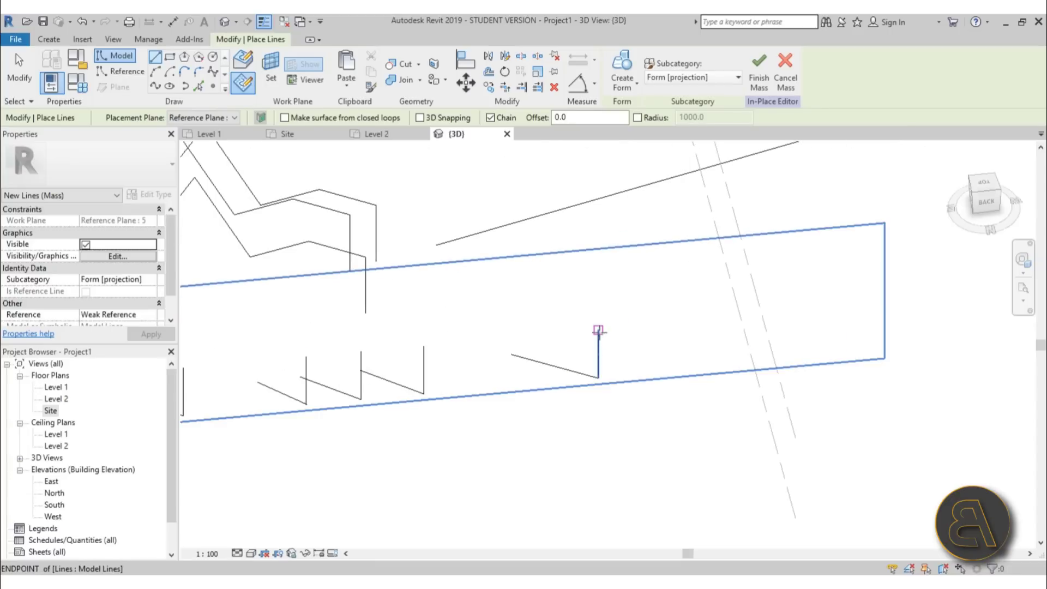
pyautogui.click(598, 329)
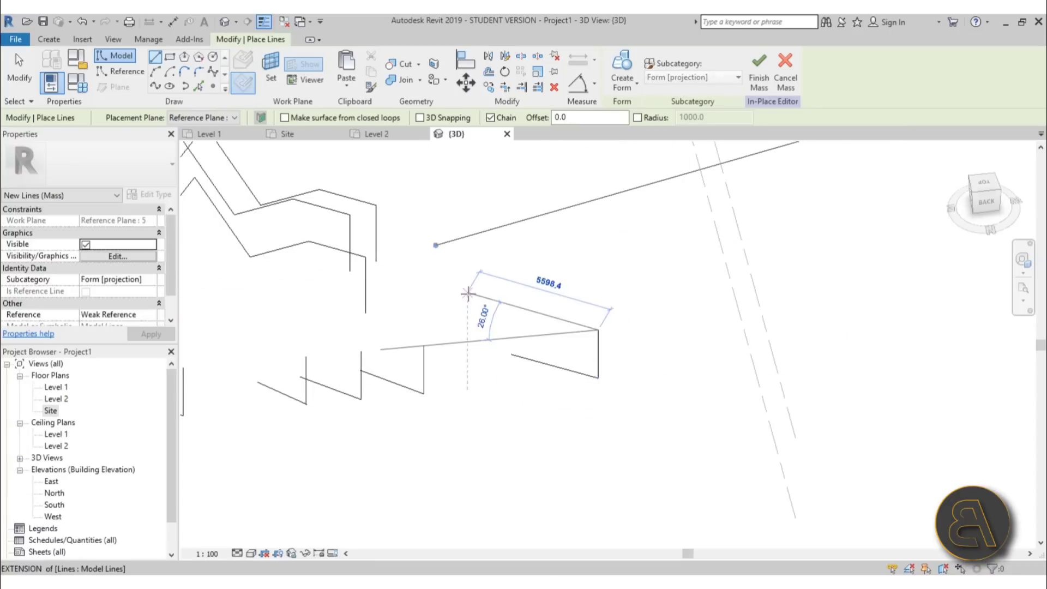
pyautogui.click(554, 303)
pyautogui.click(424, 345)
pyautogui.press('Escape')
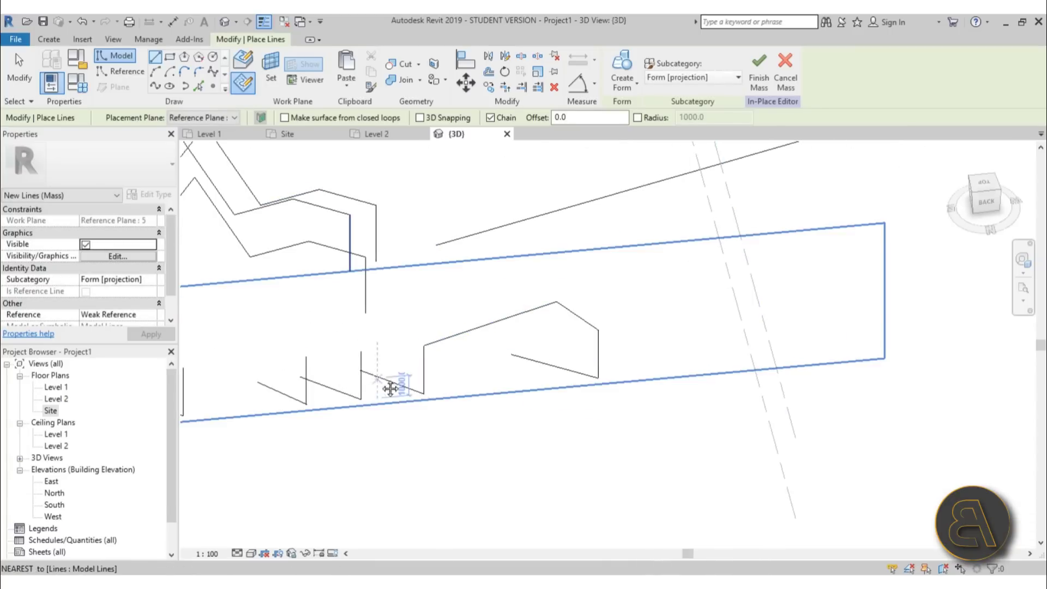
# Continue the profile with a tall, steep two-segment peak from the second vertical's top to the third vertical's top
pyautogui.scroll(3, 409, 381)
pyautogui.click(514, 375)
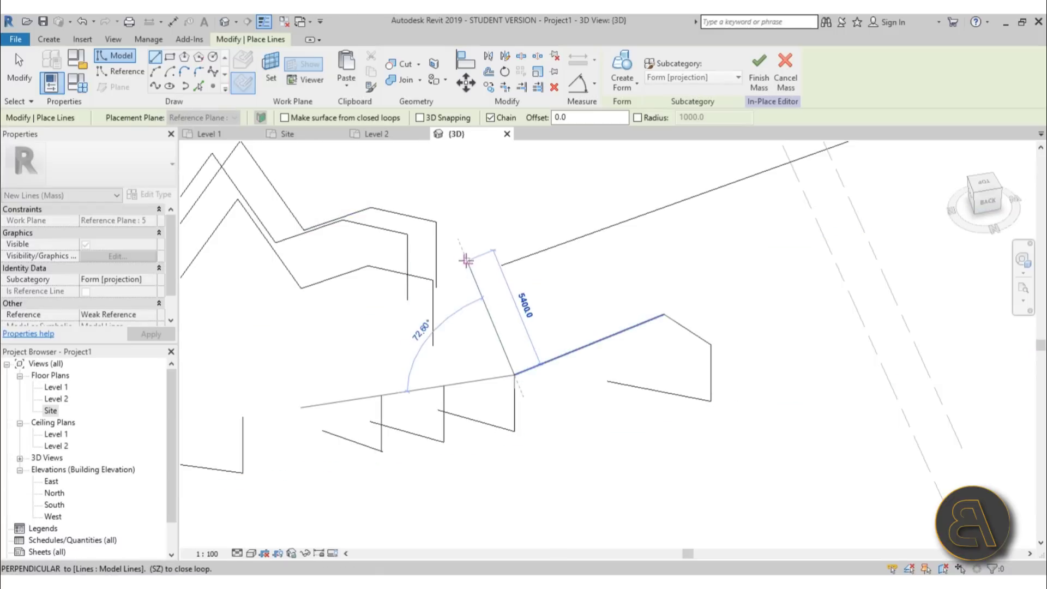
pyautogui.click(480, 295)
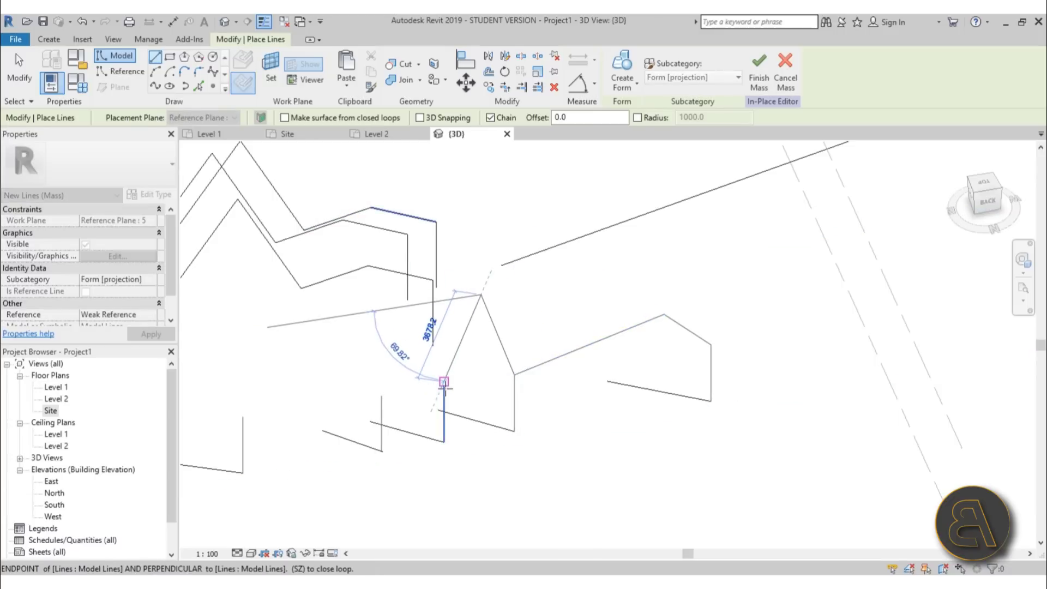
pyautogui.keyDown('shift'); pyautogui.moveTo(444, 382); pyautogui.dragTo(402, 368, button='middle'); pyautogui.keyUp('shift')
pyautogui.moveTo(402, 367); pyautogui.dragTo(697, 360, button='middle')
pyautogui.click(736, 372)
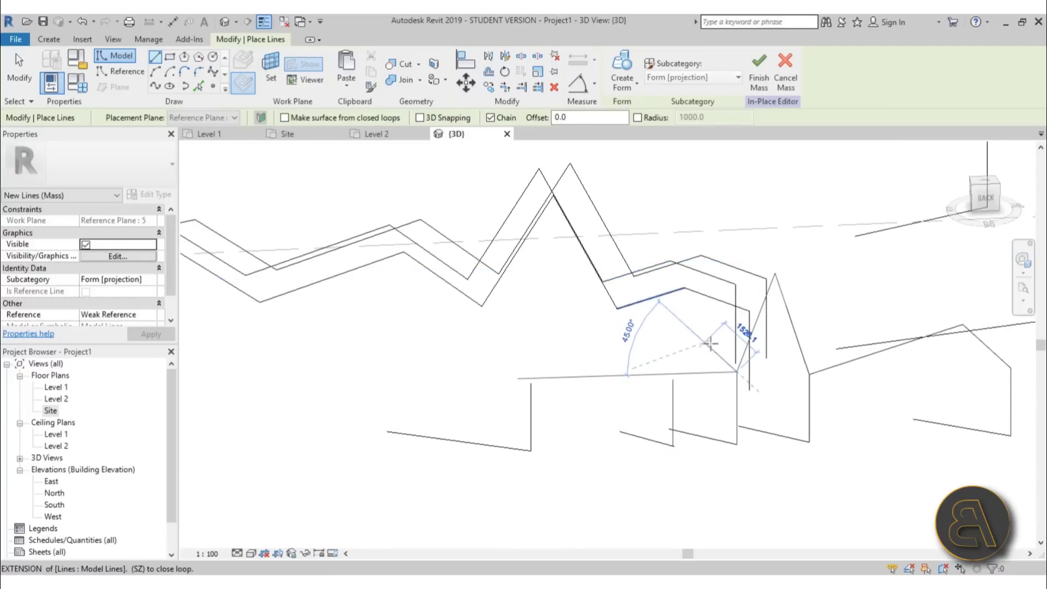
# Complete the profile with a low 45° peak to the fourth vertical and a long, gently sloping peak to the last vertical
pyautogui.click(703, 342)
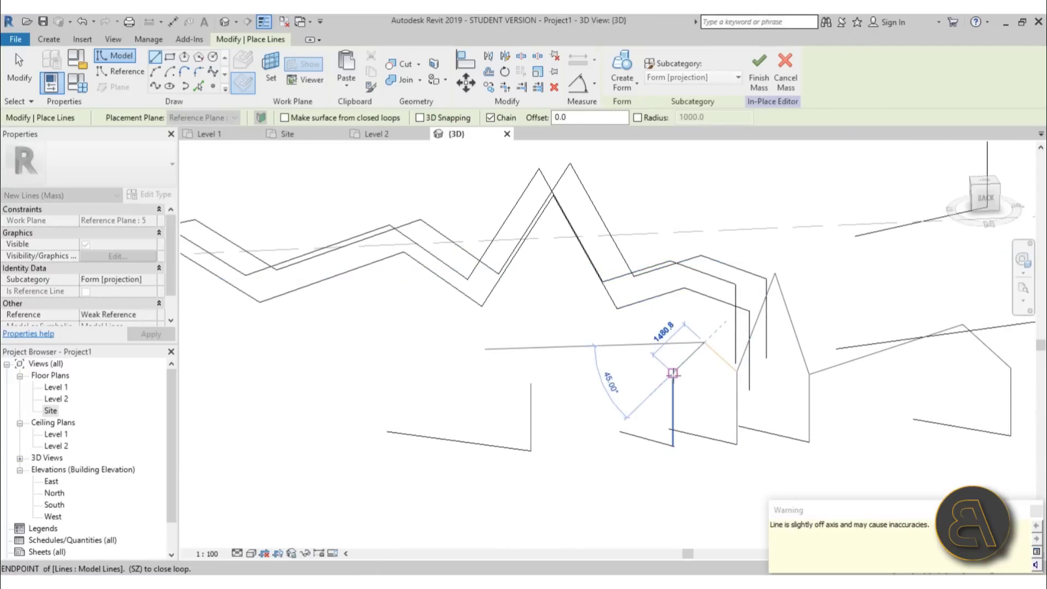
pyautogui.press('Escape')
pyautogui.click(672, 373)
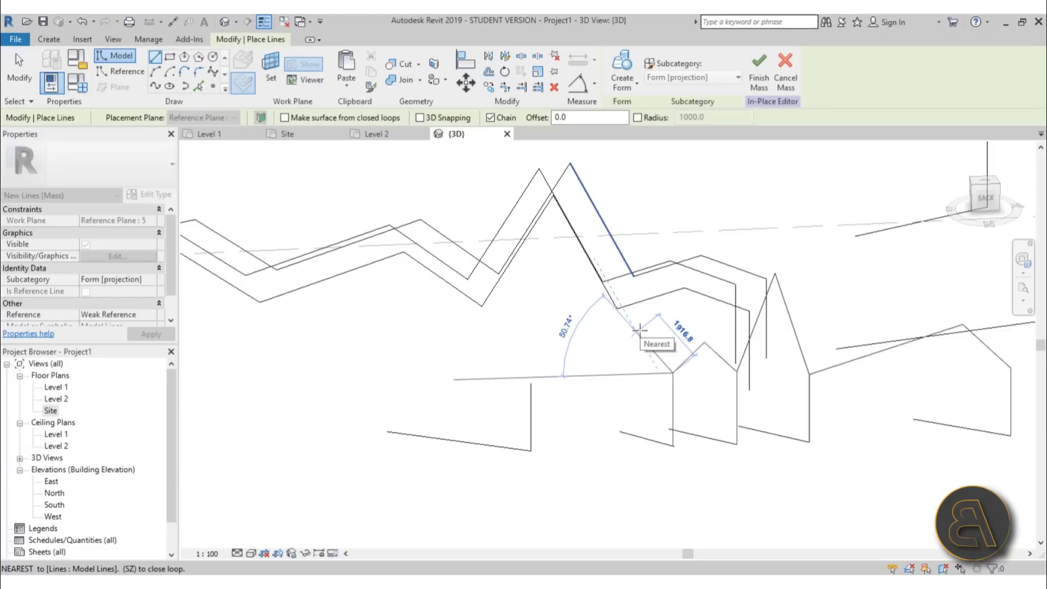
pyautogui.scroll(-5, 642, 331)
pyautogui.scroll(6, 600, 341)
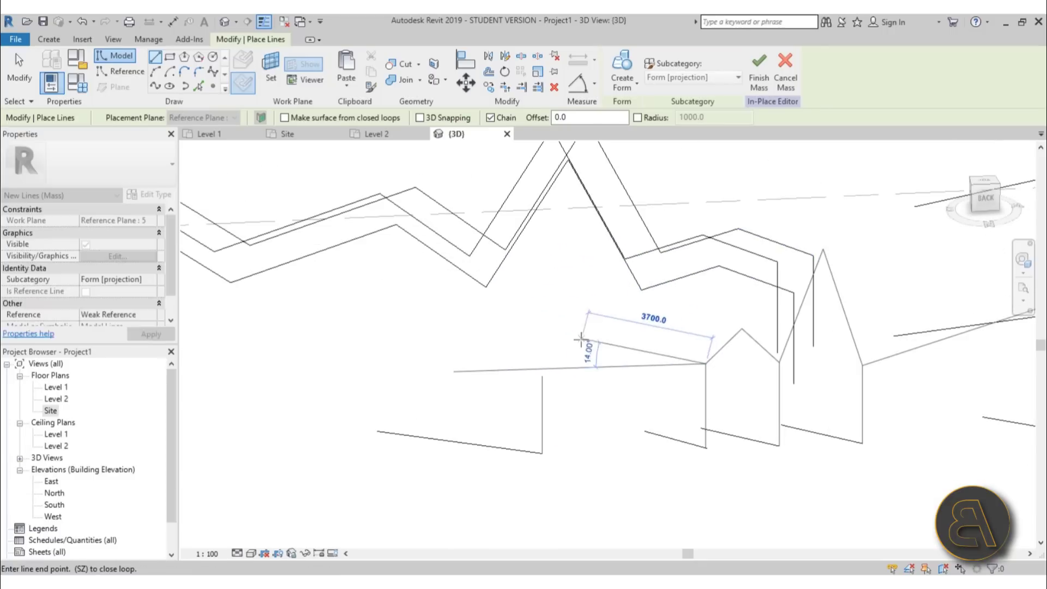
pyautogui.click(559, 344)
pyautogui.click(542, 375)
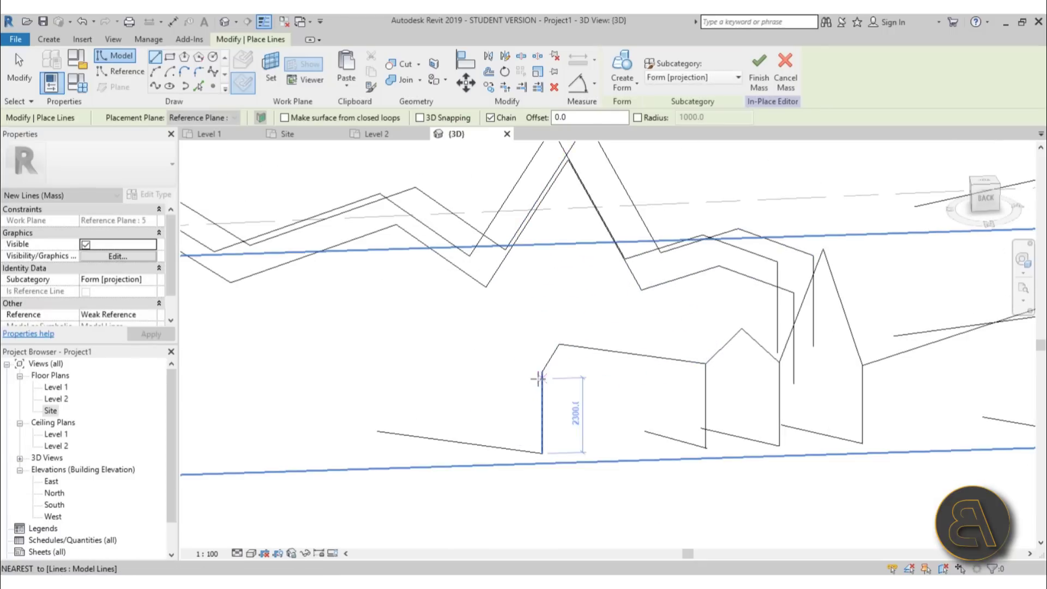
pyautogui.scroll(-2, 351, 381)
pyautogui.press('Escape')
# Delete the three inner vertical lines beneath the new roof profile, keeping only its two end verticals
pyautogui.scroll(-1, 535, 380)
pyautogui.scroll(-1, 536, 382)
pyautogui.scroll(2, 572, 399)
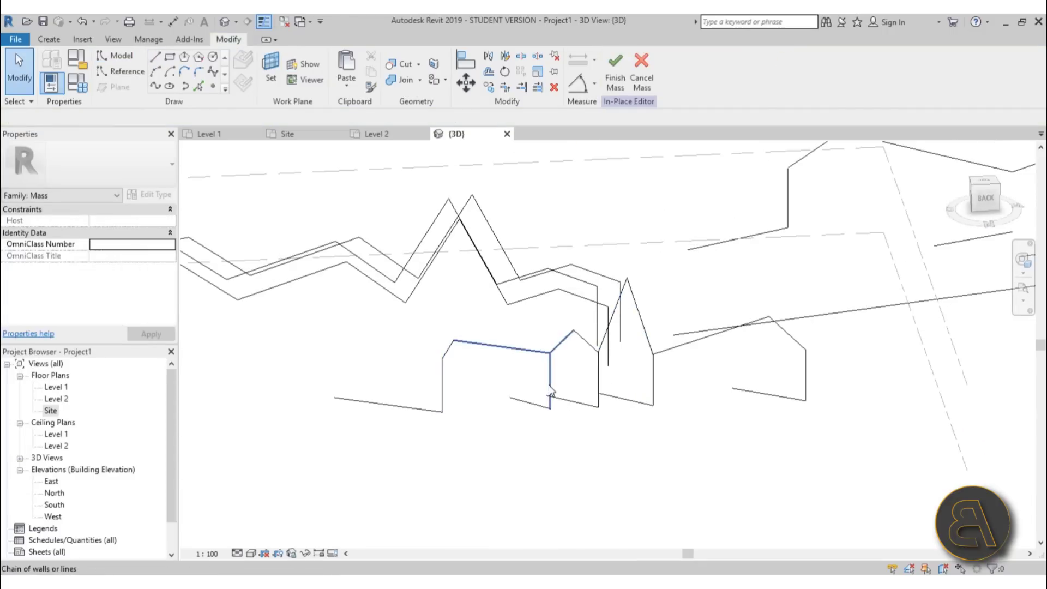
pyautogui.click(549, 390)
pyautogui.press('Escape')
pyautogui.keyDown('shift'); pyautogui.moveTo(491, 397); pyautogui.dragTo(599, 393, button='middle'); pyautogui.keyUp('shift')
pyautogui.press('Tab')
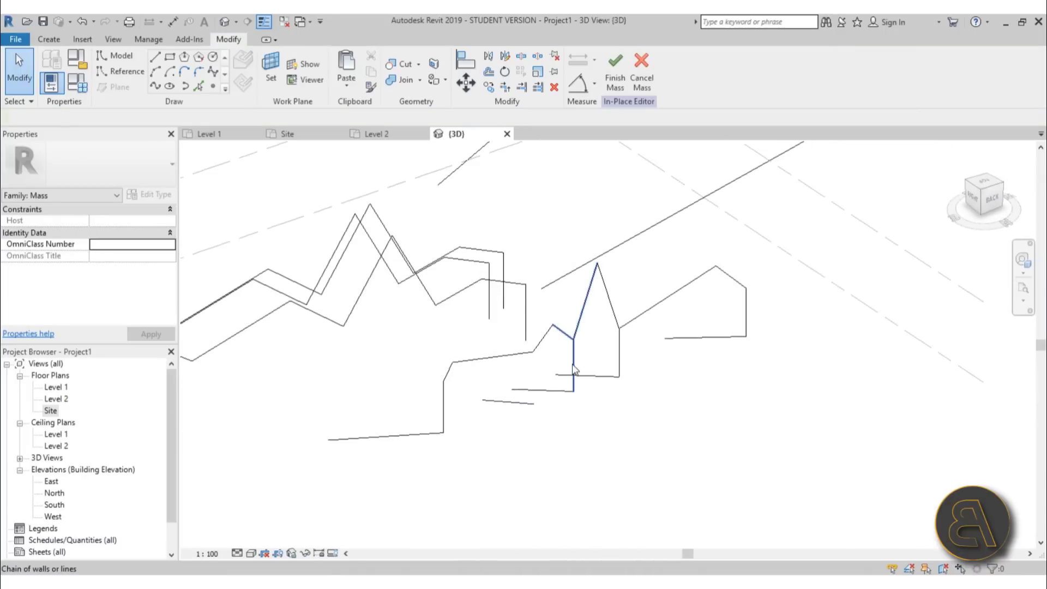
pyautogui.click(571, 369)
pyautogui.press('Escape')
pyautogui.press('Tab')
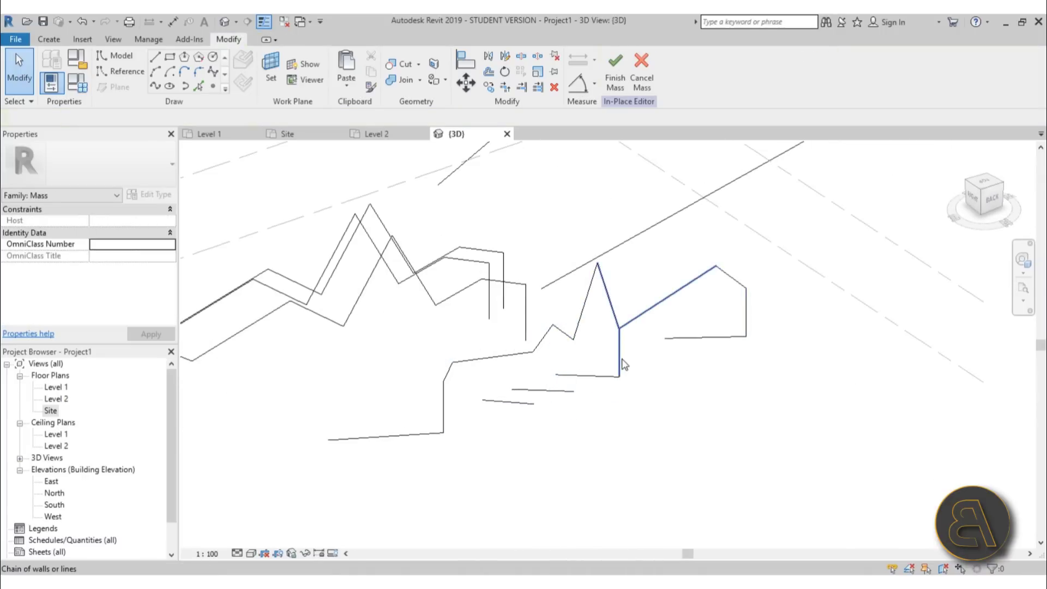
pyautogui.click(619, 355)
pyautogui.press('Escape')
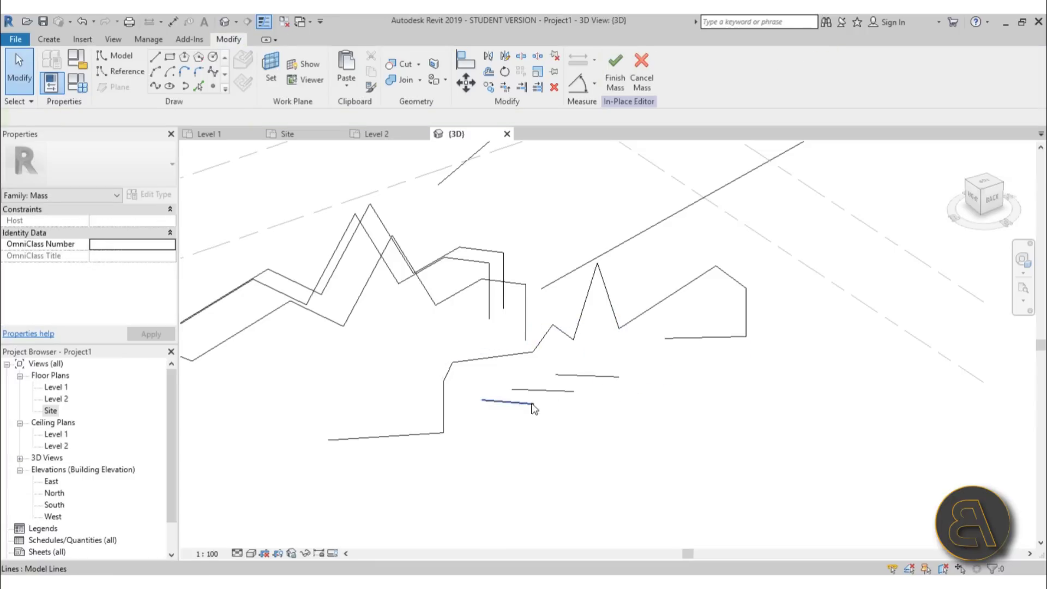
# Delete the five ground-level guide lines at the base of the new Reference Plane 5 profile
pyautogui.keyDown('shift'); pyautogui.moveTo(533, 403); pyautogui.dragTo(506, 415, button='middle'); pyautogui.keyUp('shift')
pyautogui.scroll(1, 505, 415)
pyautogui.click(477, 407)
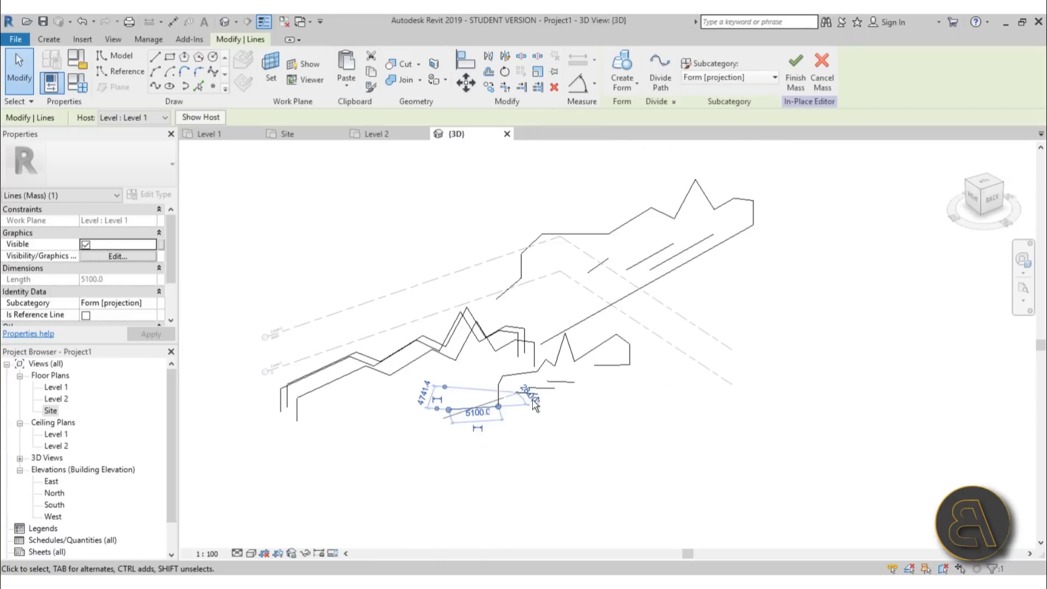
pyautogui.keyDown('ctrl'); pyautogui.click(536, 395); pyautogui.keyUp('ctrl')
pyautogui.keyDown('ctrl'); pyautogui.click(548, 388); pyautogui.keyUp('ctrl')
pyautogui.keyDown('ctrl'); pyautogui.click(571, 382); pyautogui.keyUp('ctrl')
pyautogui.keyDown('ctrl'); pyautogui.click(605, 366); pyautogui.keyUp('ctrl')
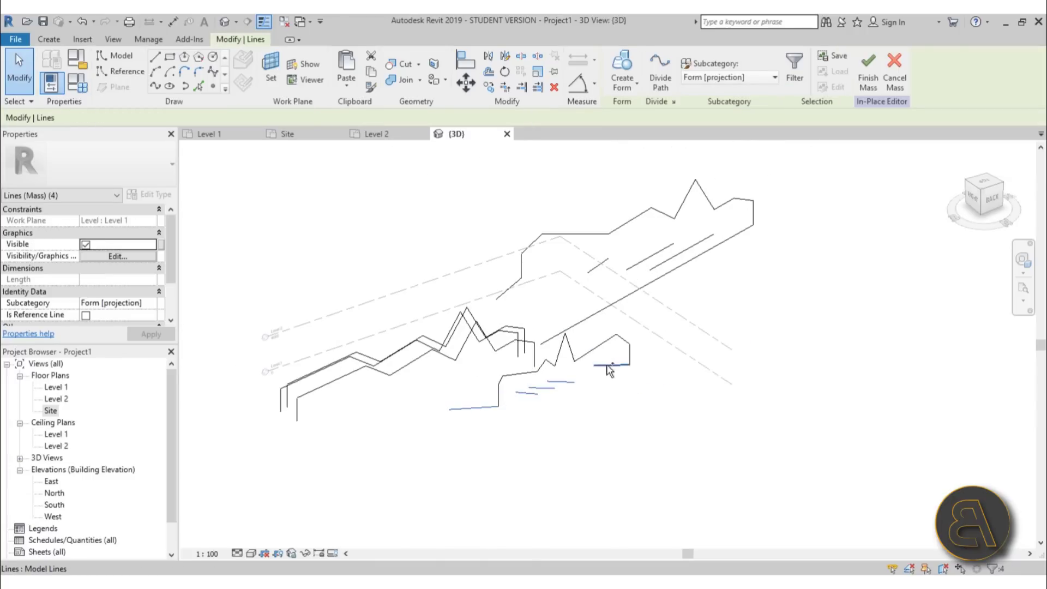
pyautogui.press('Escape')
# Delete the remaining ground-level guide lines beneath the far roof profile, leaving only the profile itself
pyautogui.moveTo(701, 269); pyautogui.dragTo(572, 362, button='middle')
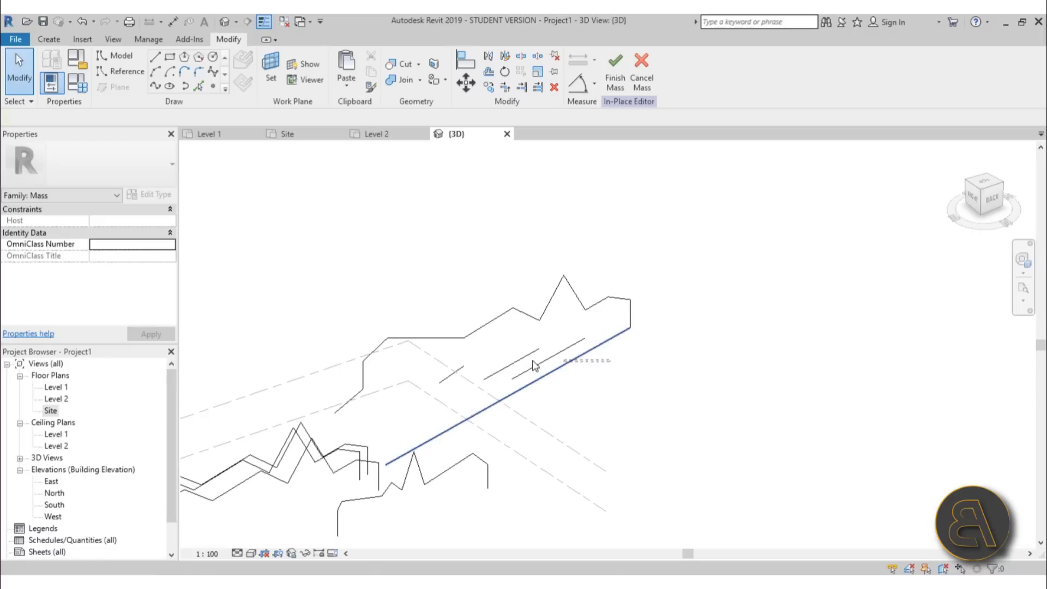
pyautogui.moveTo(447, 371); pyautogui.dragTo(444, 372)
pyautogui.press('Delete')
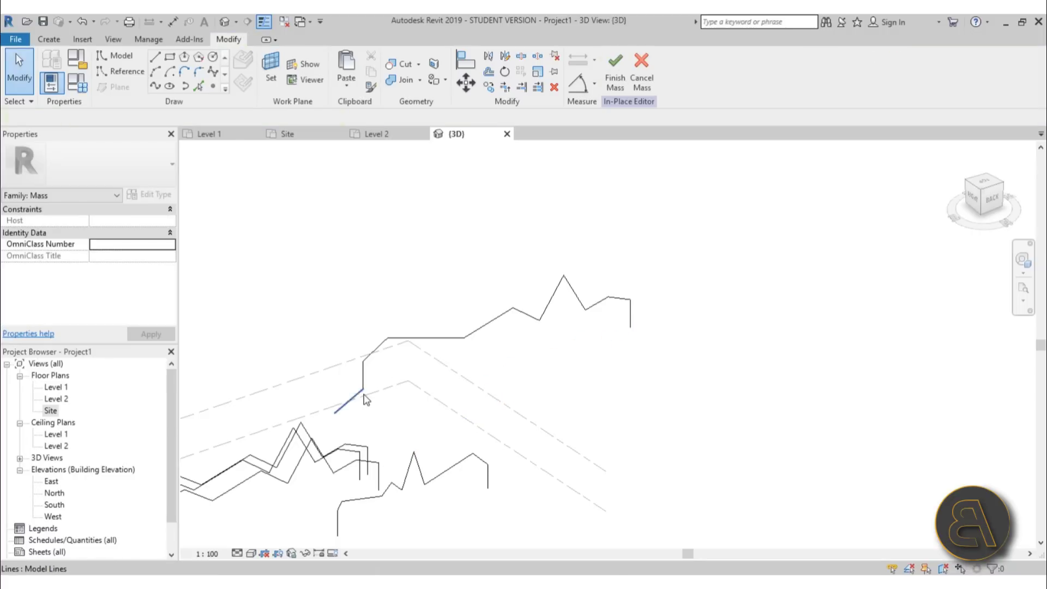
pyautogui.click(361, 394)
pyautogui.press('Delete')
# Open the Site floor plan to work on the profiles over the roof plan image
pyautogui.scroll(-3, 477, 352)
pyautogui.keyDown('shift'); pyautogui.moveTo(479, 357); pyautogui.dragTo(703, 421, button='middle'); pyautogui.keyUp('shift')
pyautogui.doubleClick(66, 388)
pyautogui.scroll(-3, 501, 321)
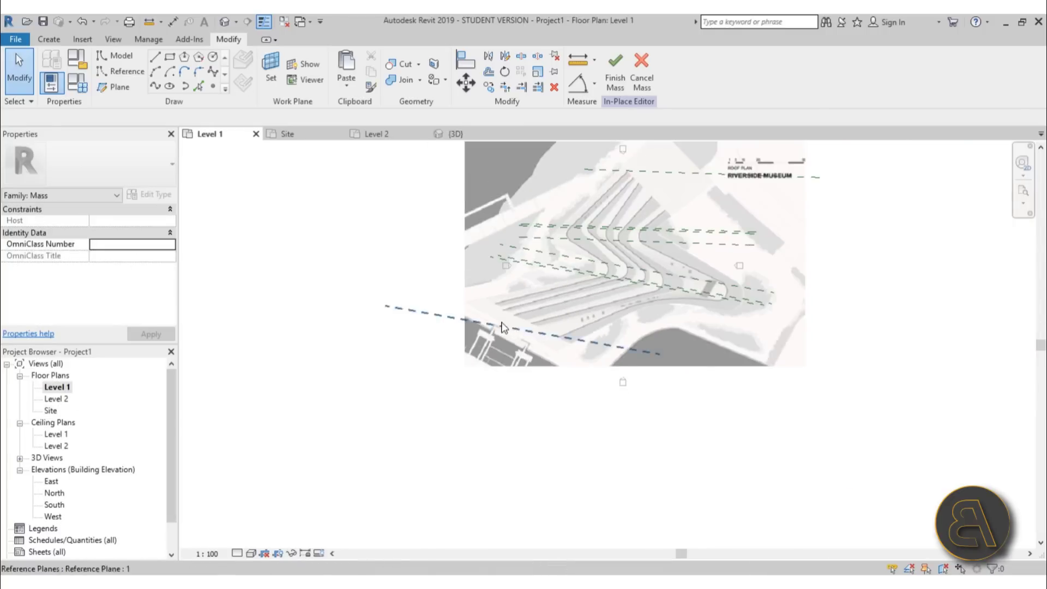
pyautogui.moveTo(501, 321); pyautogui.dragTo(432, 419, button='middle')
pyautogui.doubleClick(51, 410)
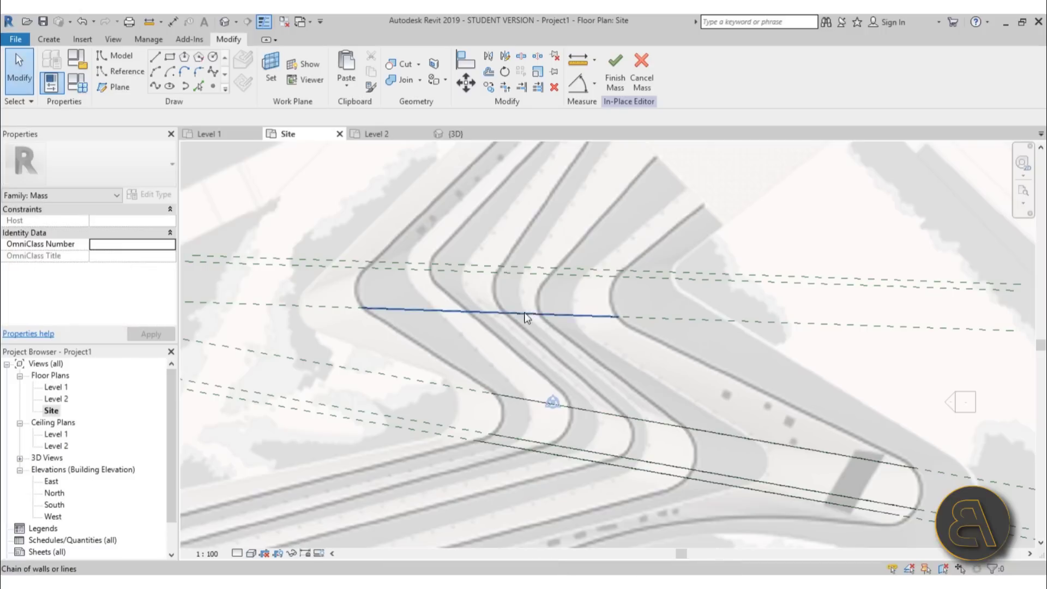
# Copy all ten Reference Plane 5 profile lines, paste them aligned to the same place, and host the copy on Reference Plane 6
pyautogui.scroll(-2, 497, 409)
pyautogui.scroll(3, 446, 388)
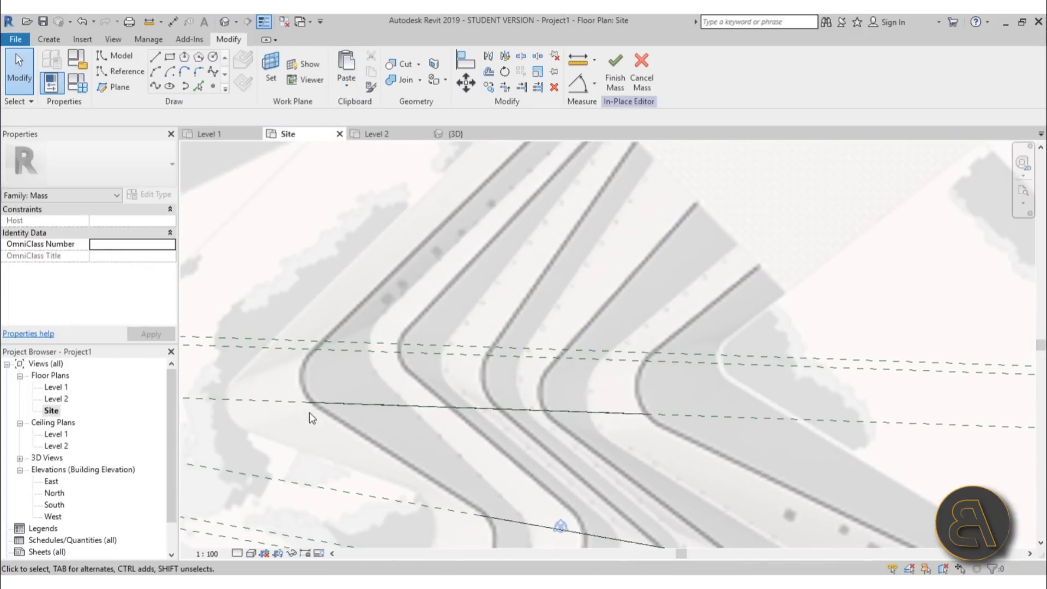
pyautogui.moveTo(273, 380); pyautogui.dragTo(715, 443)
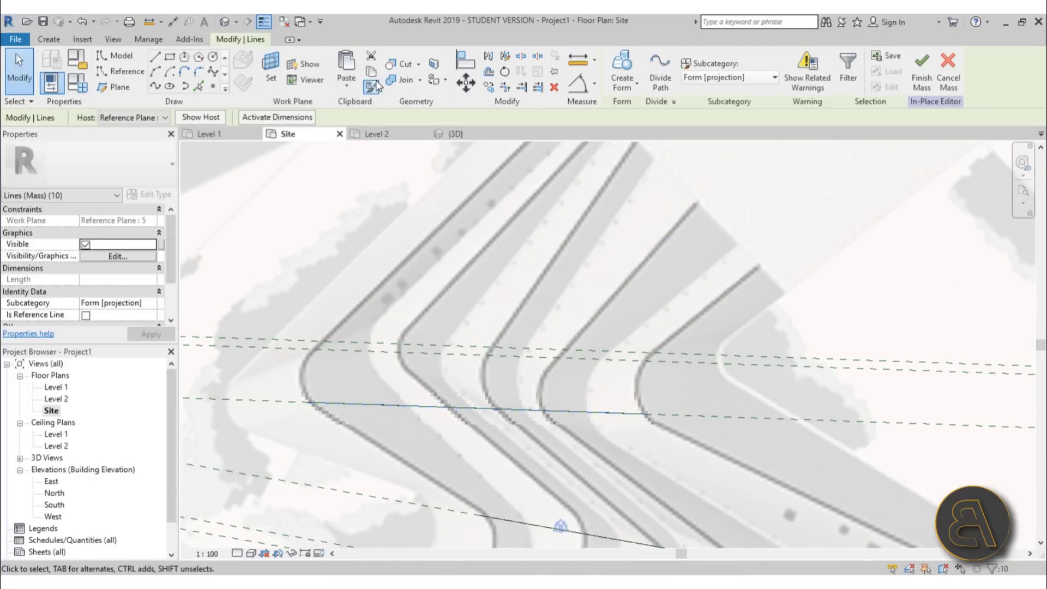
pyautogui.click(346, 87)
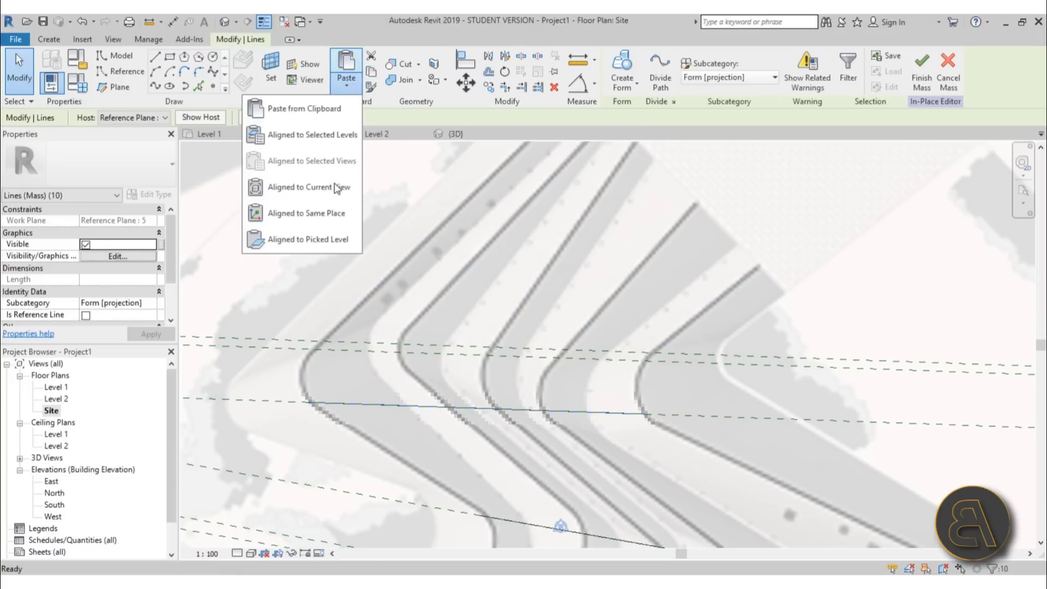
pyautogui.click(321, 215)
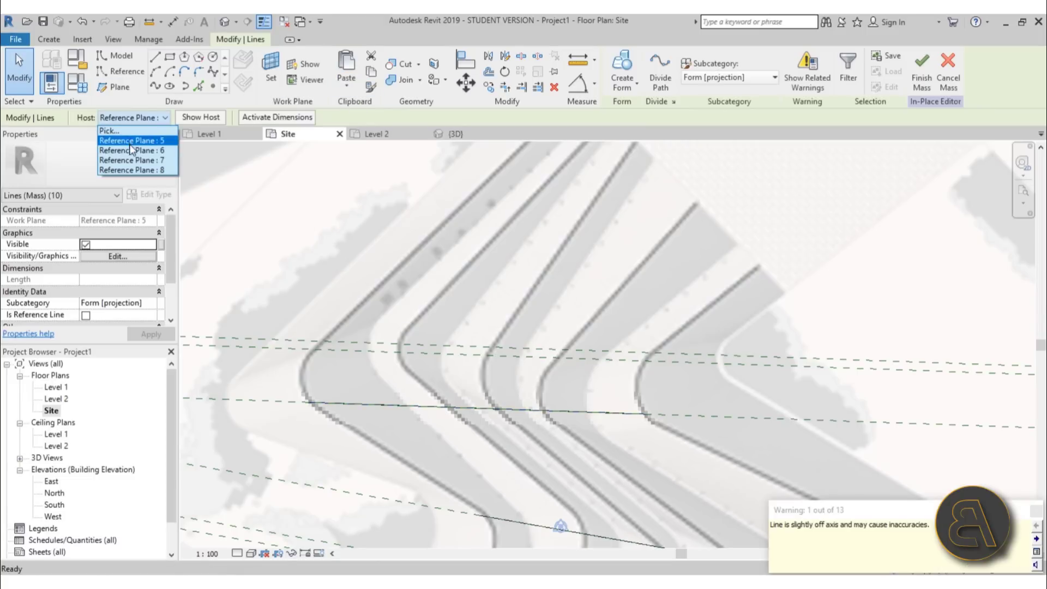
pyautogui.click(131, 138)
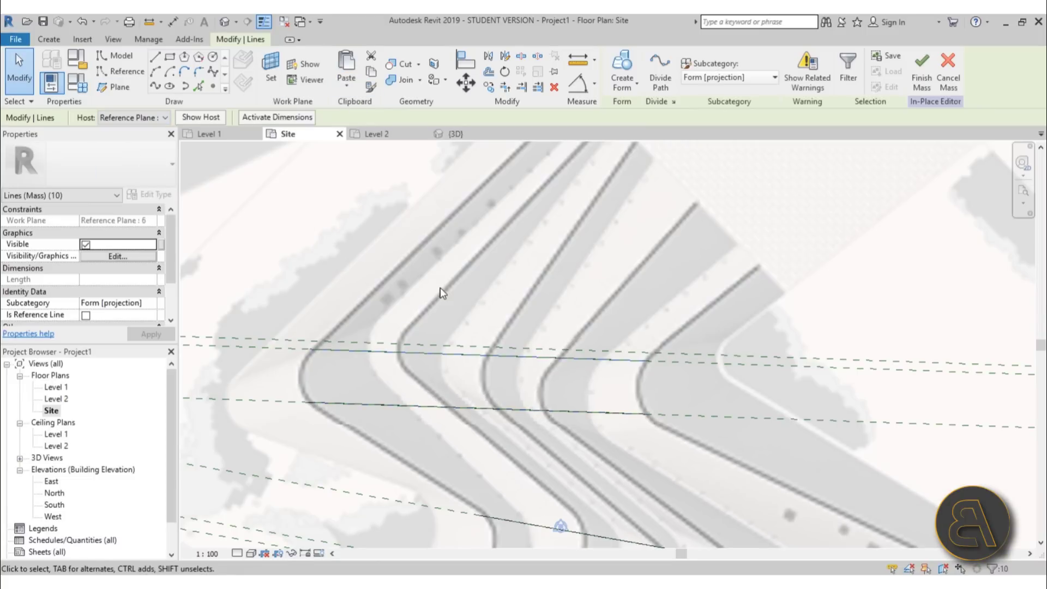
# Paste another copy of the profile aligned to the same place and host it on Reference Plane 7
pyautogui.scroll(1, 441, 293)
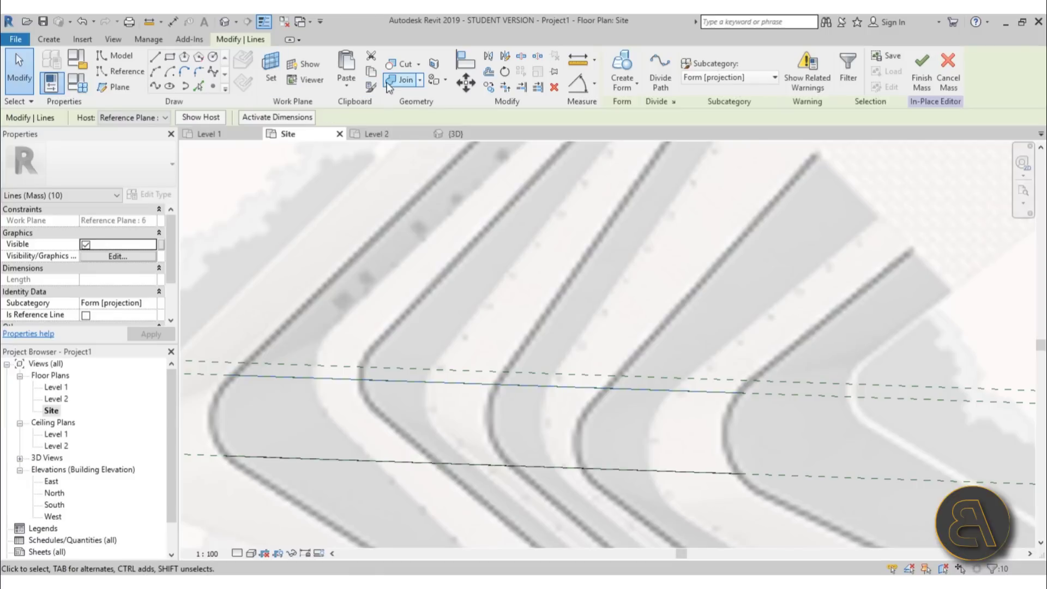
pyautogui.click(352, 88)
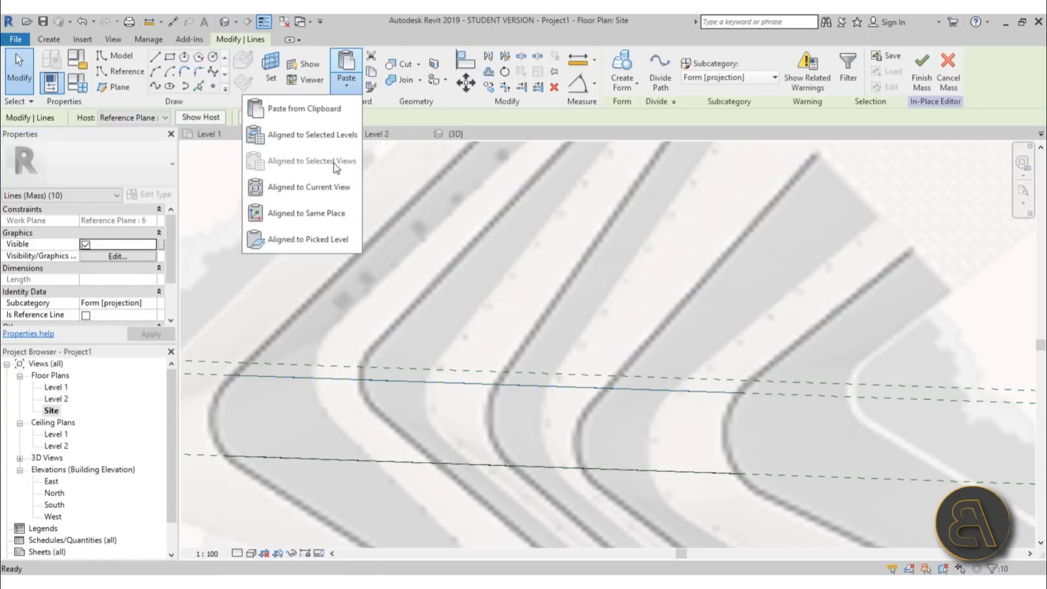
pyautogui.click(308, 211)
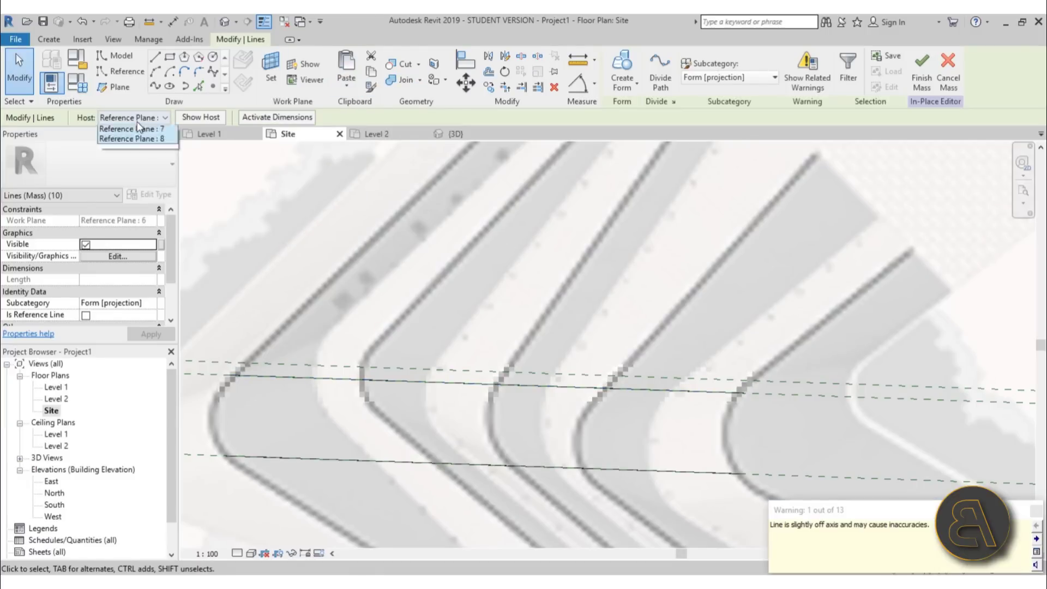
pyautogui.click(134, 157)
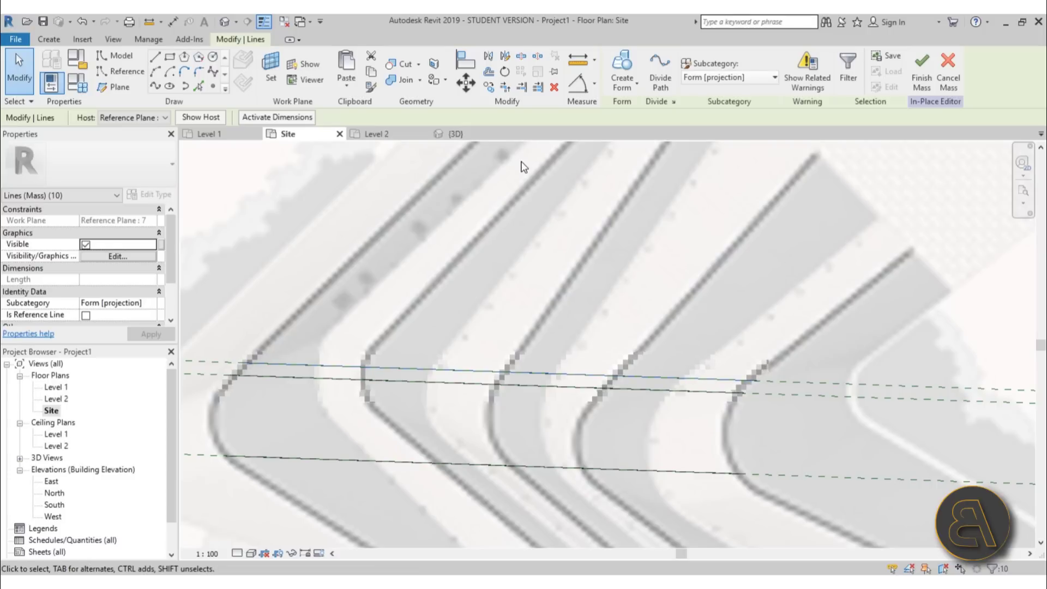
# Paste one more copy of the profile aligned to the same place and host it on Reference Plane 8
pyautogui.scroll(-6, 523, 166)
pyautogui.moveTo(584, 261); pyautogui.dragTo(596, 362, button='middle')
pyautogui.scroll(-1, 635, 328)
pyautogui.moveTo(635, 328); pyautogui.dragTo(449, 406, button='middle')
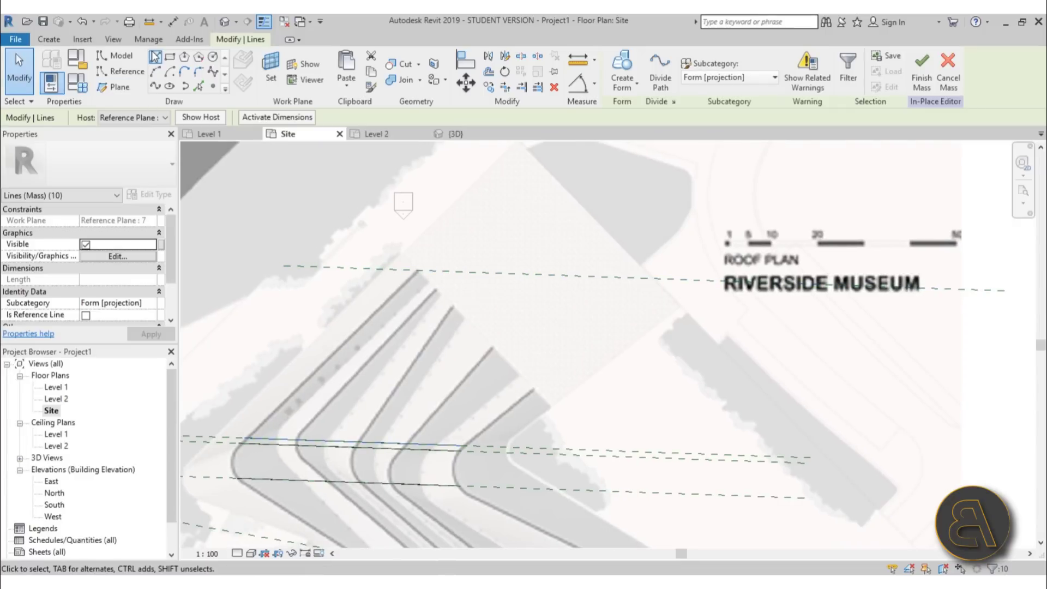
pyautogui.click(345, 82)
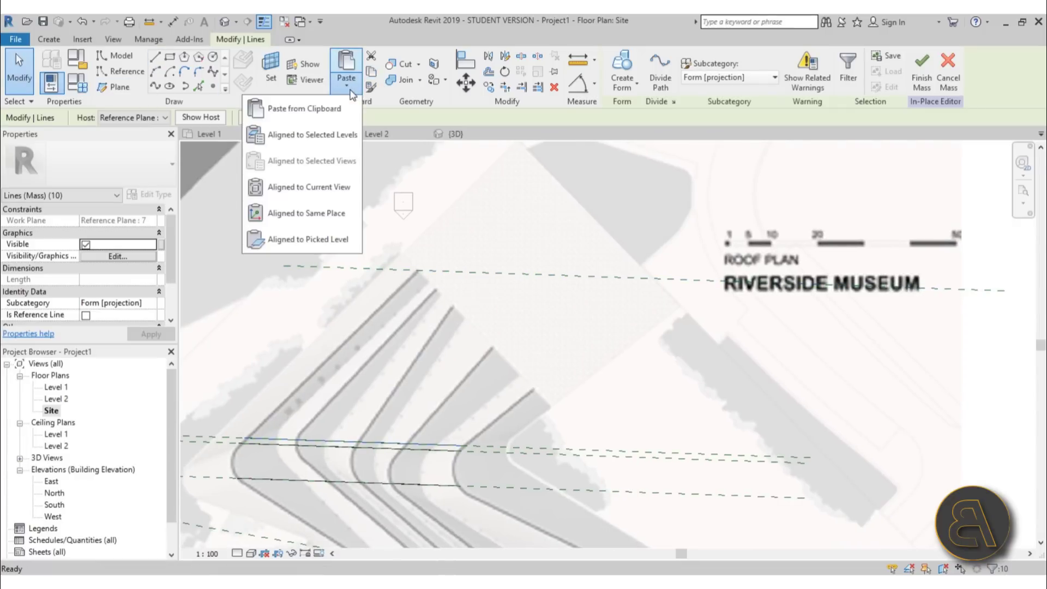
pyautogui.click(306, 212)
pyautogui.click(129, 117)
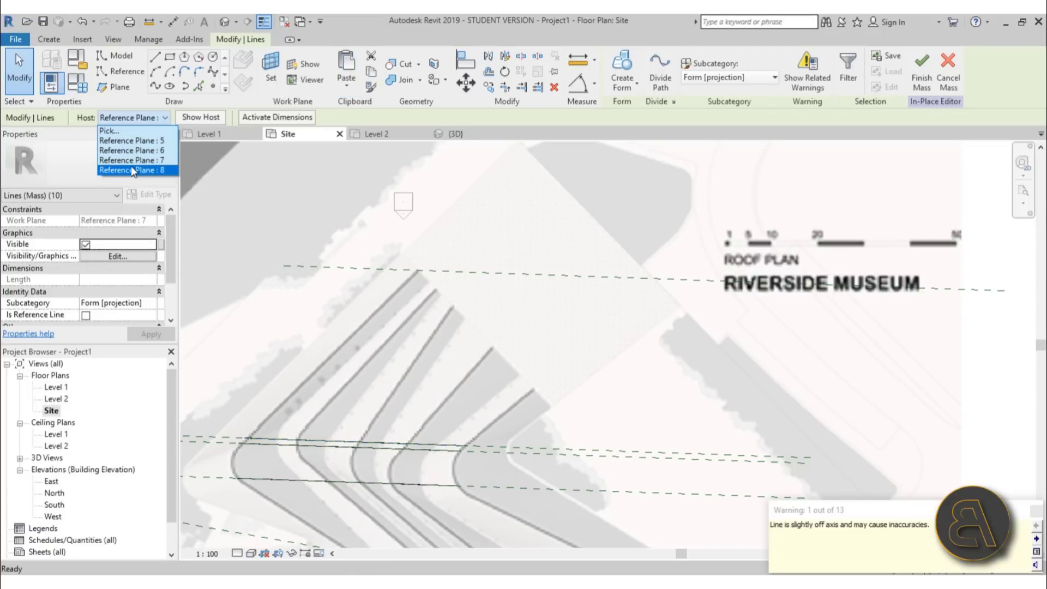
pyautogui.click(131, 169)
# Move the pasted profile along Reference Plane 8 until its near end meets the tip of the longest dark roof edge
pyautogui.moveTo(552, 221); pyautogui.dragTo(562, 216, button='middle')
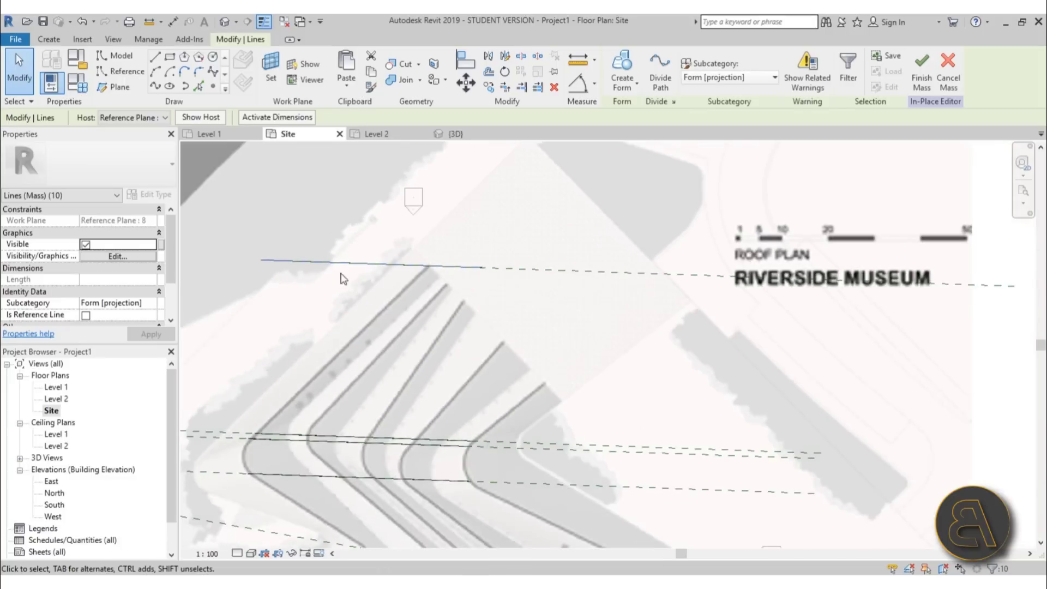
pyautogui.moveTo(356, 263); pyautogui.dragTo(507, 271)
pyautogui.scroll(1, 632, 317)
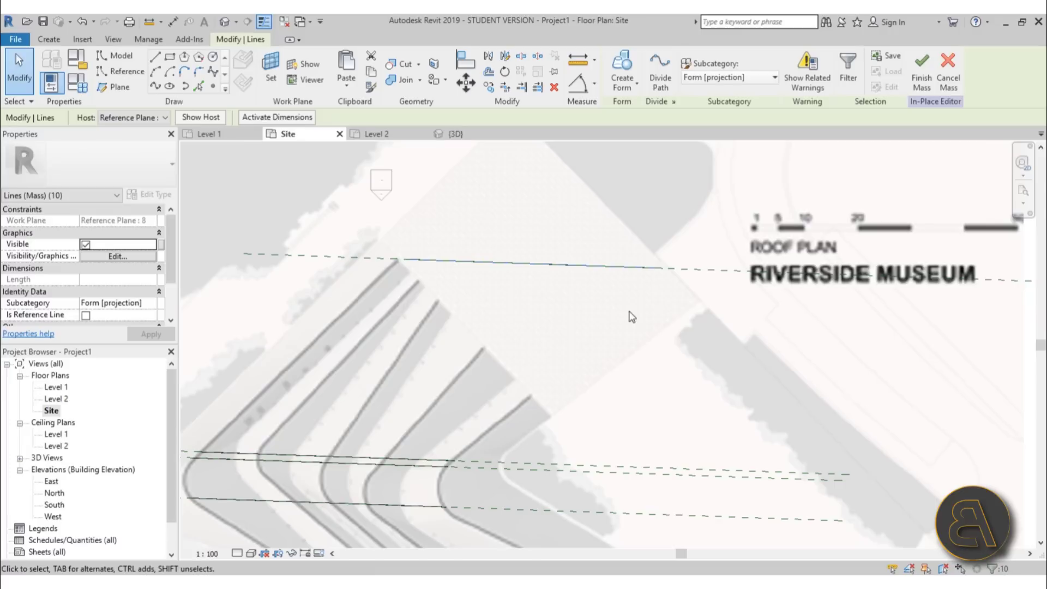
# Draw a model line on Level 1 from the tip of the shortest dark roof edge past Reference Plane 8 at about 35°
pyautogui.click(595, 317)
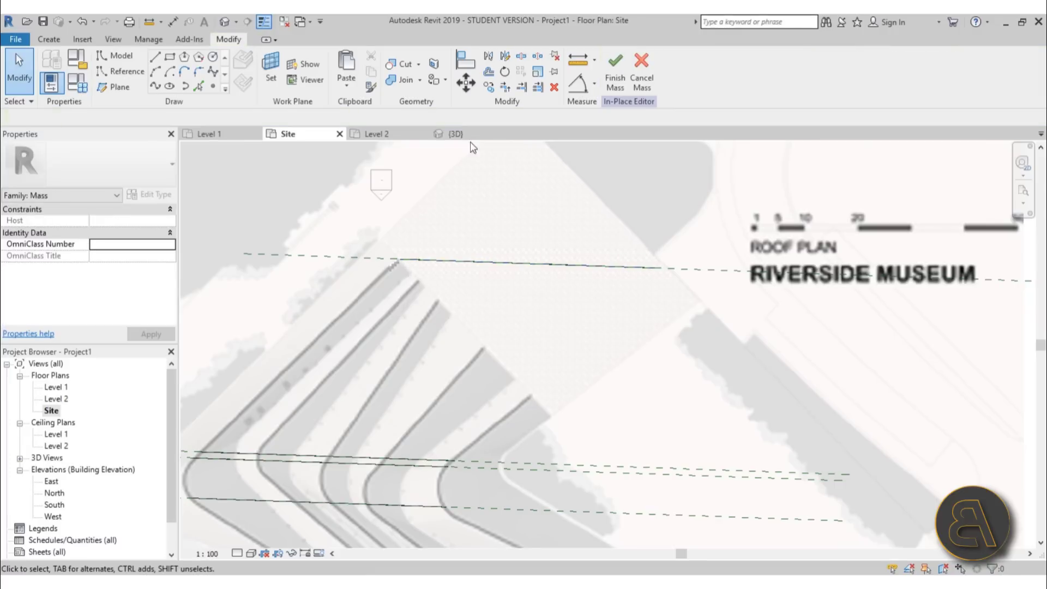
pyautogui.moveTo(524, 218); pyautogui.dragTo(472, 177, button='middle')
pyautogui.scroll(-1, 472, 183)
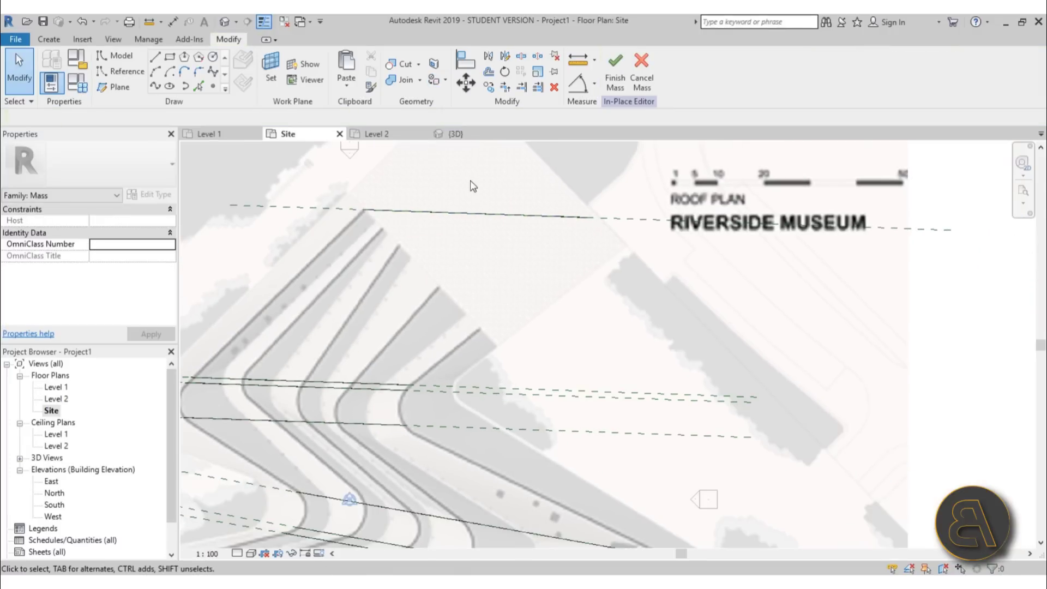
pyautogui.moveTo(510, 306); pyautogui.dragTo(525, 280, button='middle')
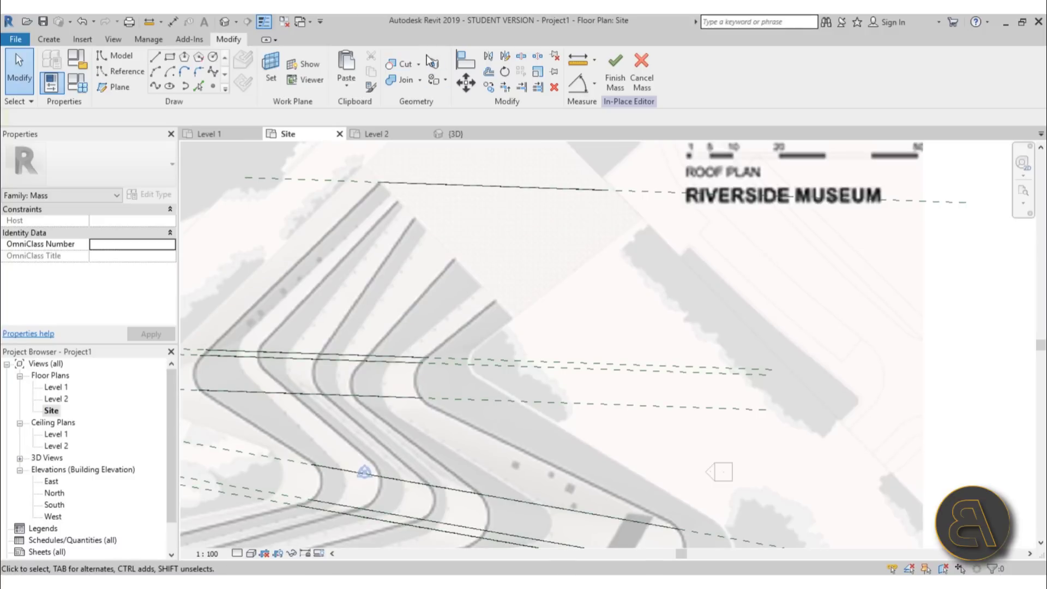
pyautogui.click(155, 59)
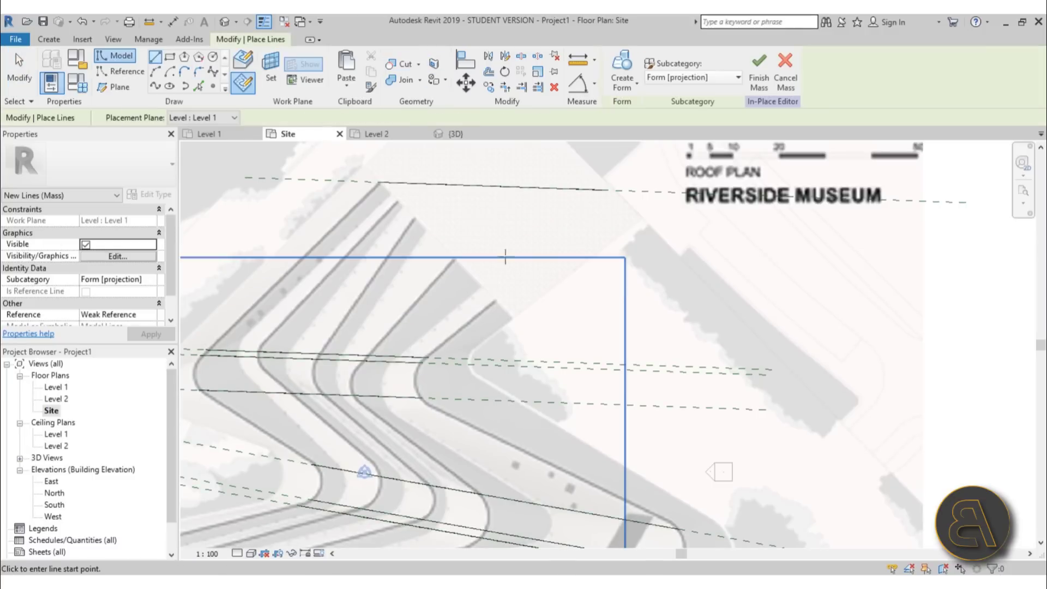
pyautogui.click(495, 303)
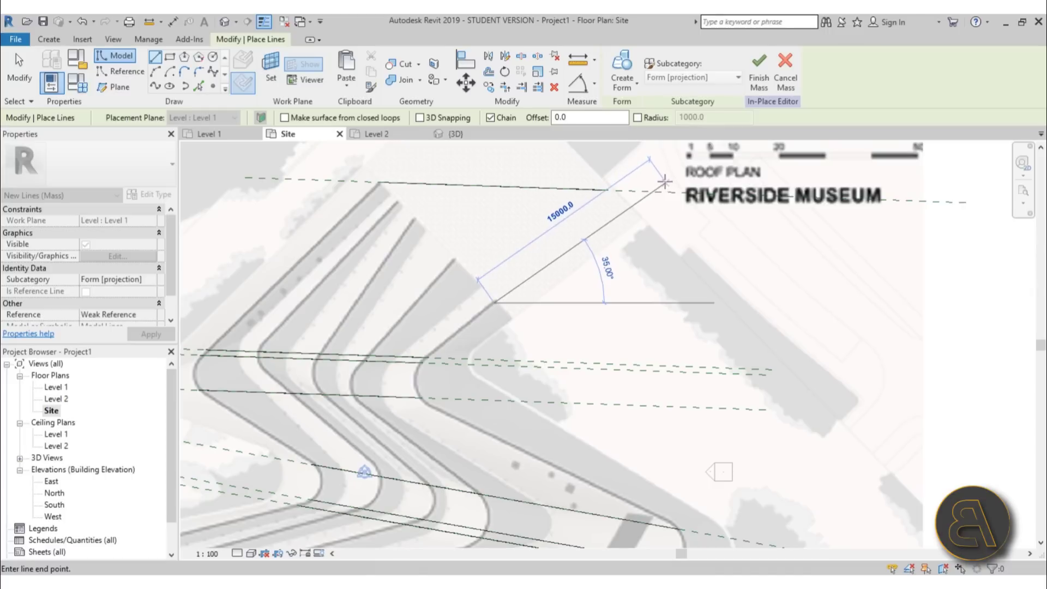
pyautogui.click(659, 182)
pyautogui.press('Escape')
pyautogui.press('Escape')
# Adjust the guide line's far end to meet Reference Plane 8 at a 36° angle
pyautogui.scroll(5, 603, 187)
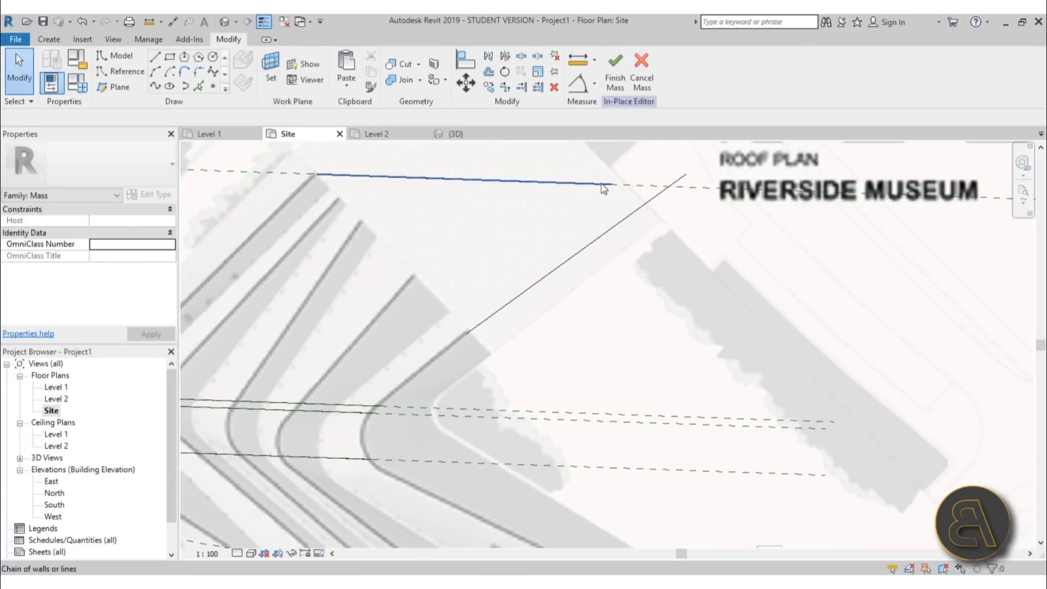
pyautogui.click(718, 215)
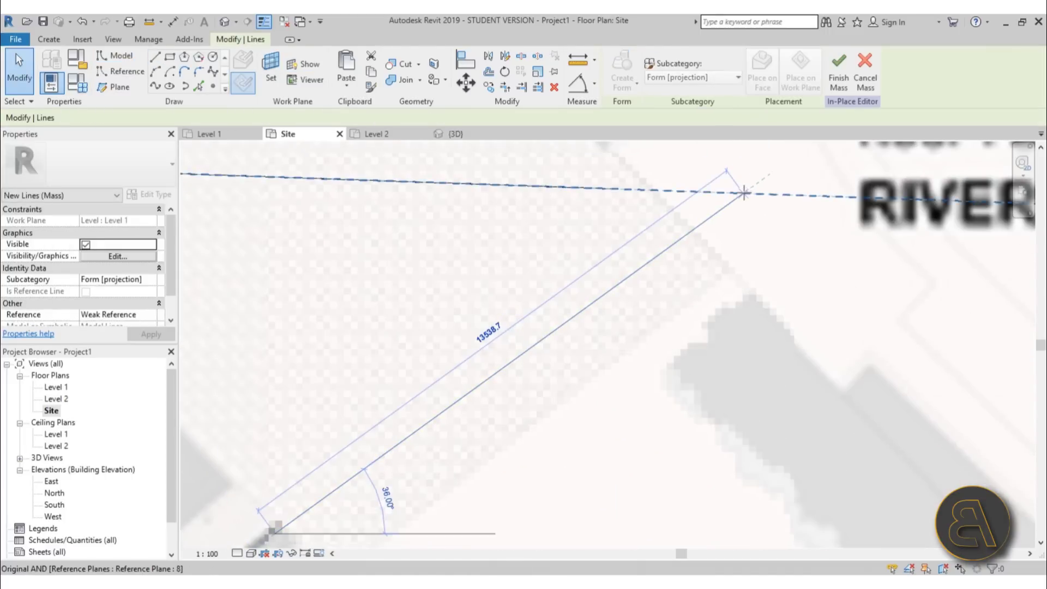
pyautogui.press('Escape')
# In the 3D view, move the Reference Plane 8 profile's vertical end line nearest the guide line onto the guide line's end
pyautogui.click(222, 23)
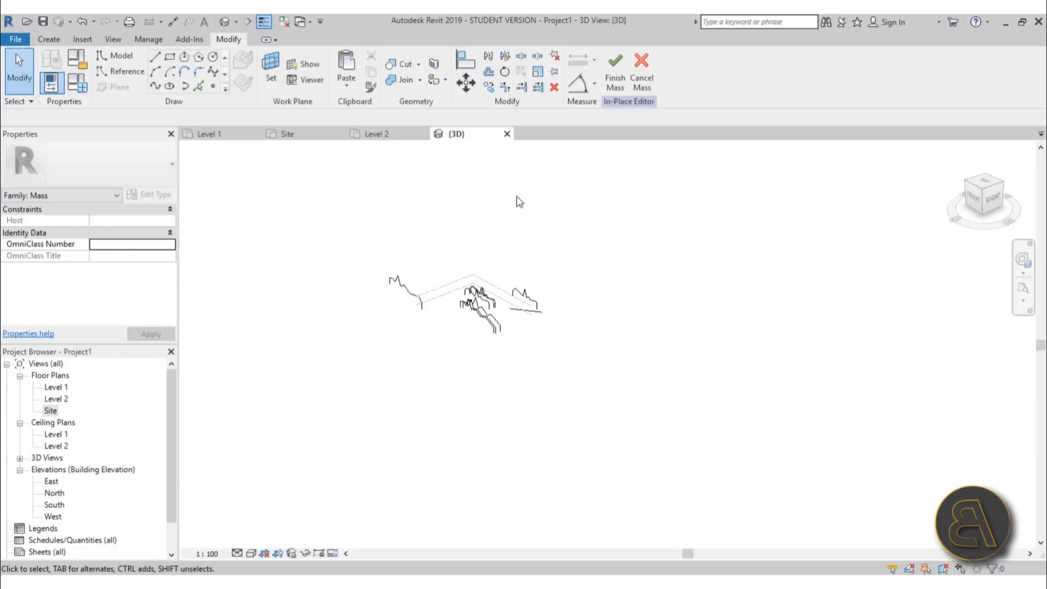
pyautogui.keyDown('shift'); pyautogui.moveTo(516, 198); pyautogui.dragTo(412, 349, button='middle'); pyautogui.keyUp('shift')
pyautogui.scroll(6, 412, 351)
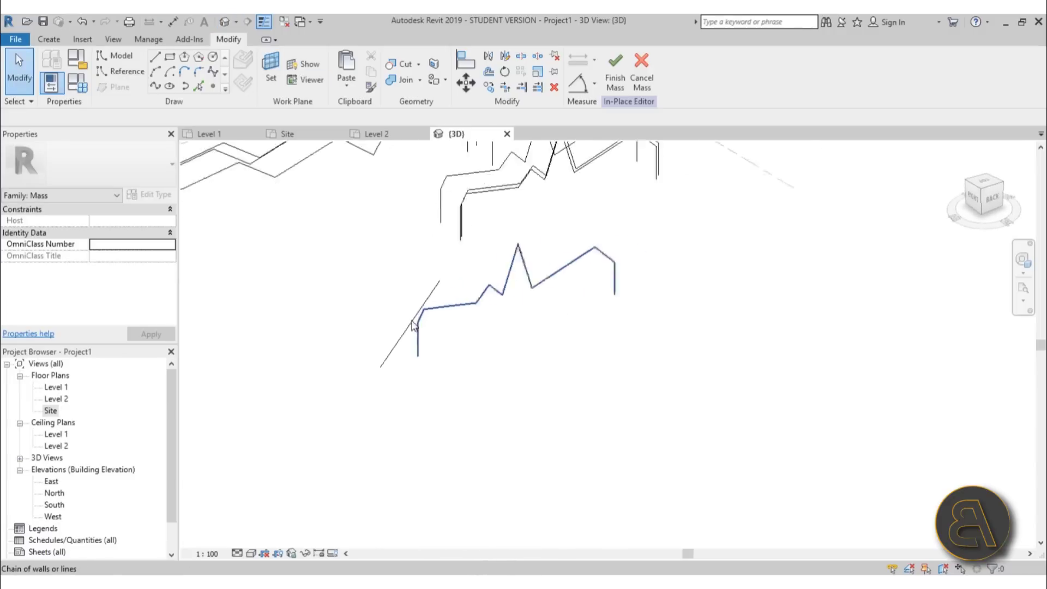
pyautogui.click(414, 353)
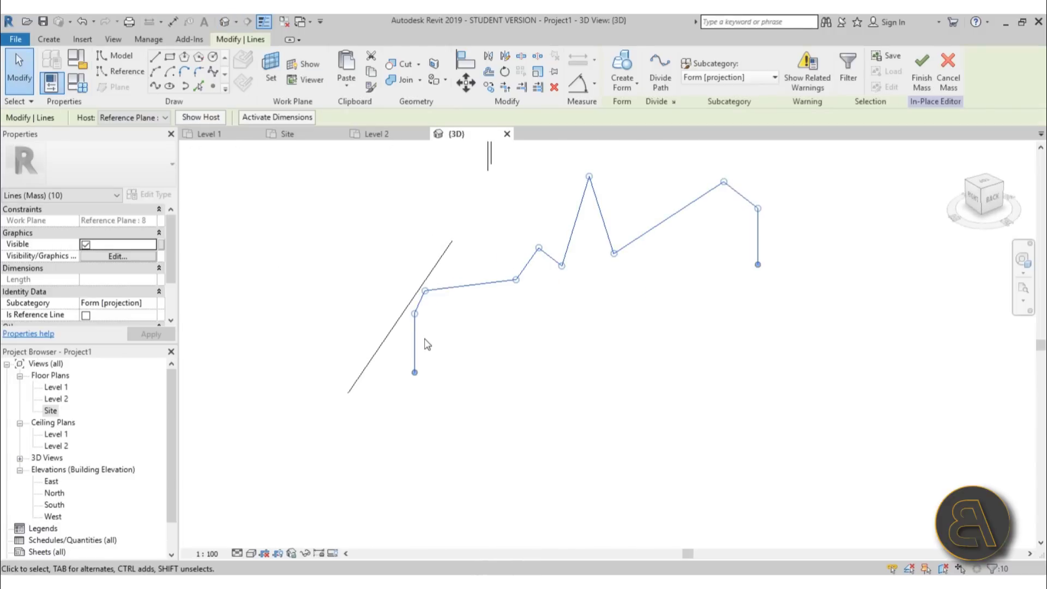
pyautogui.press('Escape')
pyautogui.click(415, 346)
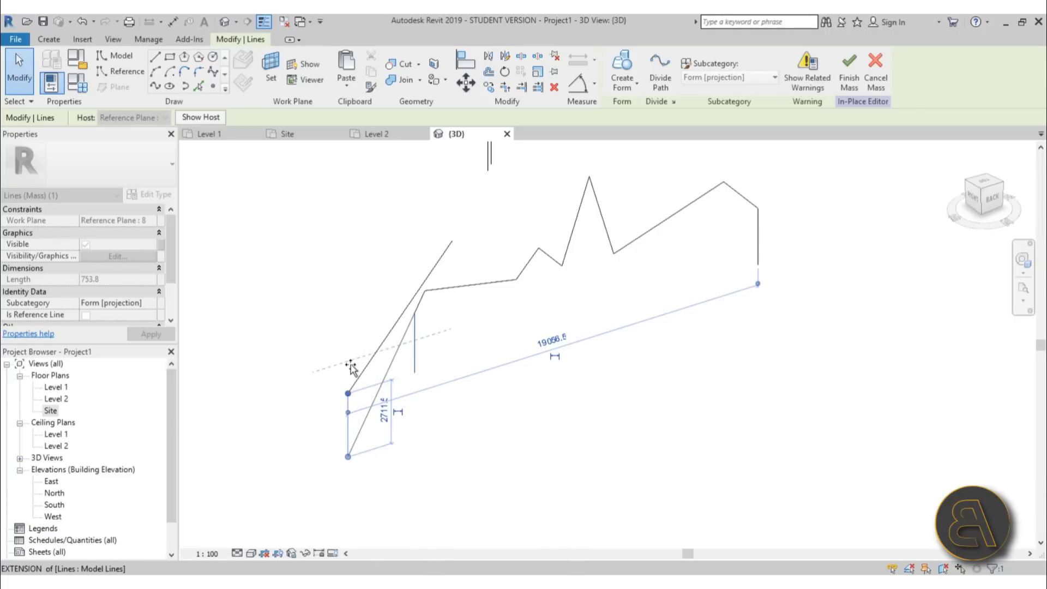
pyautogui.moveTo(351, 364); pyautogui.dragTo(350, 365)
# Raise the corner shared by the moved vertical line and the adjoining roof line above the guide line's end
pyautogui.click(389, 453)
pyautogui.moveTo(381, 465); pyautogui.dragTo(318, 437)
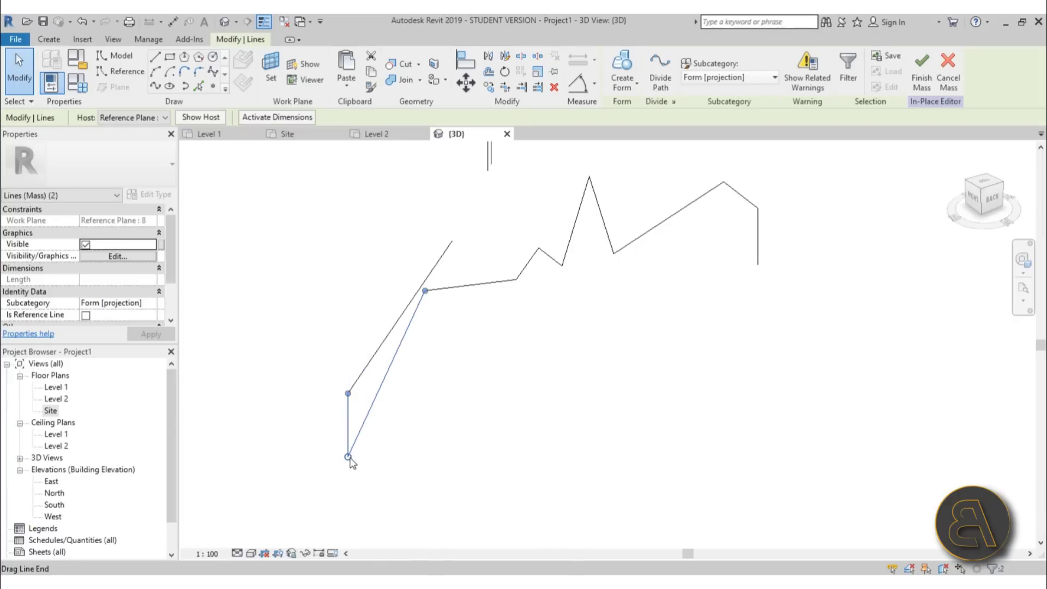
pyautogui.press('l')
pyautogui.press('i')
pyautogui.click(349, 456)
pyautogui.moveTo(349, 318); pyautogui.dragTo(348, 318)
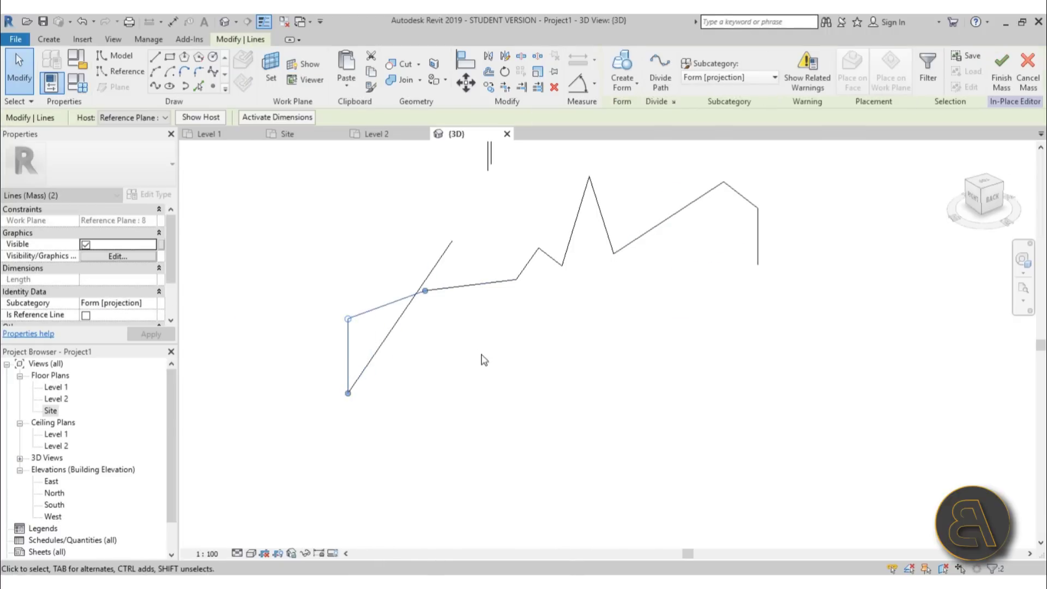
# Shift the profile's first roof peak and the following valley toward the extended end
pyautogui.keyDown('shift'); pyautogui.moveTo(482, 354); pyautogui.dragTo(448, 298, button='middle'); pyautogui.keyUp('shift')
pyautogui.scroll(2, 435, 309)
pyautogui.click(440, 307)
pyautogui.moveTo(427, 287); pyautogui.dragTo(418, 260)
pyautogui.click(587, 315)
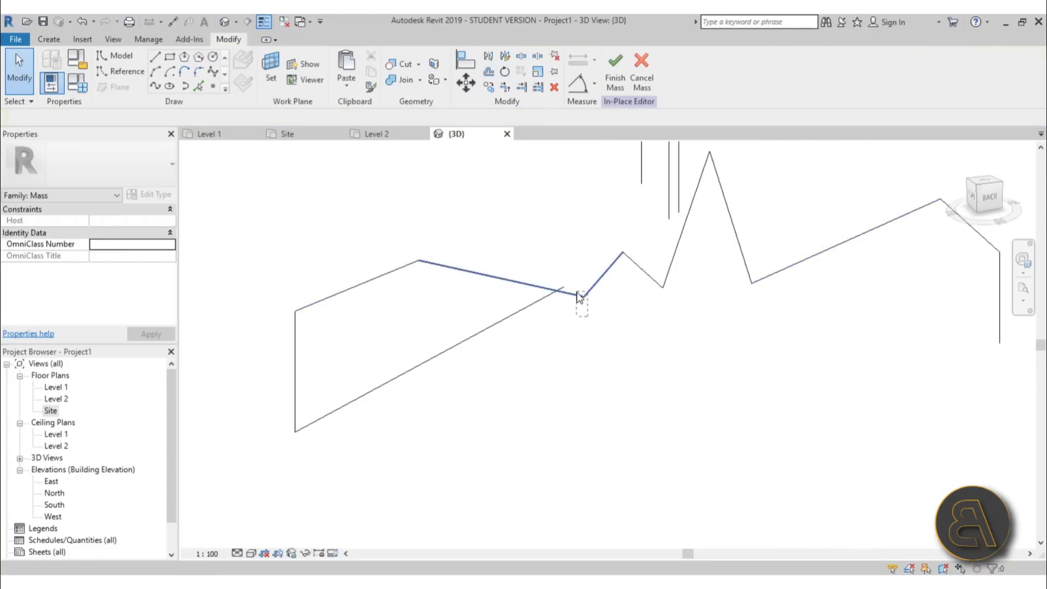
pyautogui.moveTo(583, 296); pyautogui.dragTo(535, 303)
pyautogui.click(633, 291)
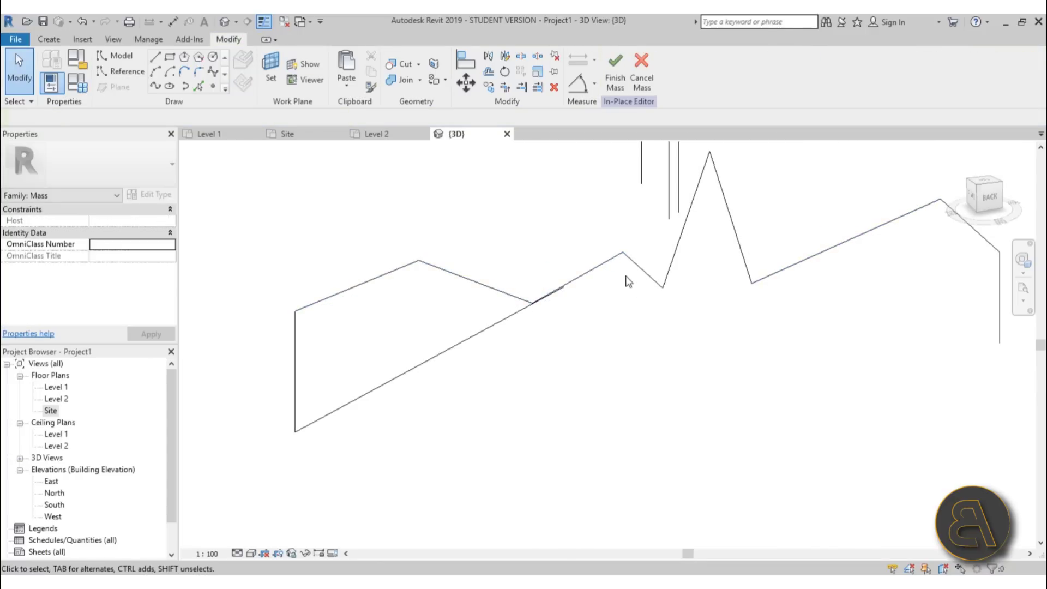
# Shift the profile's next small peak and its tall peak slightly toward the extended end
pyautogui.moveTo(622, 251); pyautogui.dragTo(589, 257)
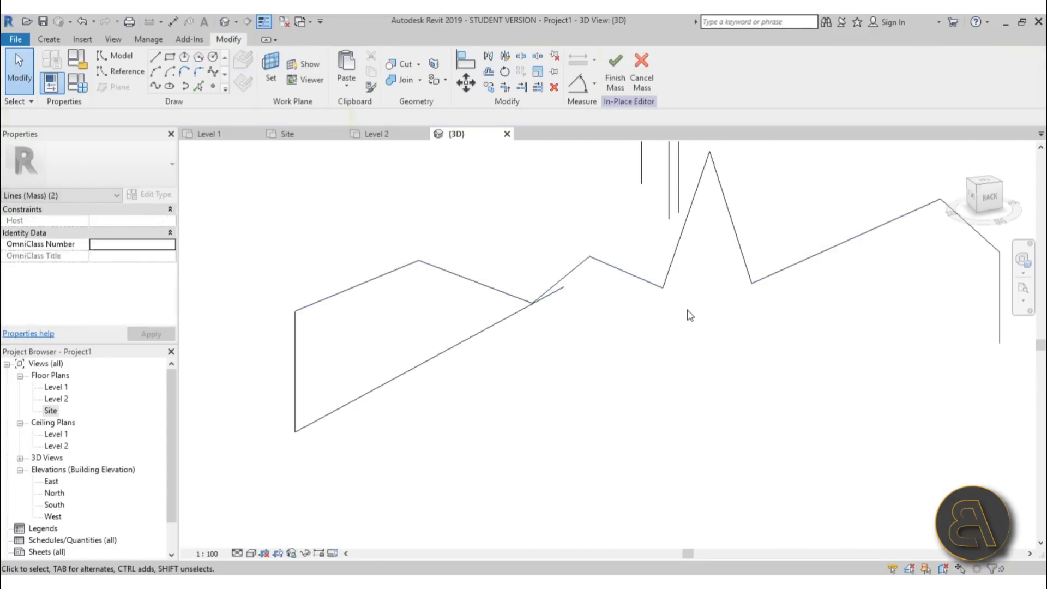
pyautogui.press('Tab')
pyautogui.click(661, 290)
pyautogui.moveTo(709, 297); pyautogui.dragTo(552, 382, button='middle')
pyautogui.click(561, 290)
pyautogui.moveTo(550, 237); pyautogui.dragTo(544, 235)
pyautogui.scroll(-4, 539, 219)
pyautogui.click(562, 337)
# Delete the temporary guide line drawn on Level 1
pyautogui.keyDown('shift'); pyautogui.moveTo(564, 342); pyautogui.dragTo(582, 427, button='middle'); pyautogui.keyUp('shift')
pyautogui.click(417, 291)
pyautogui.scroll(-3, 563, 353)
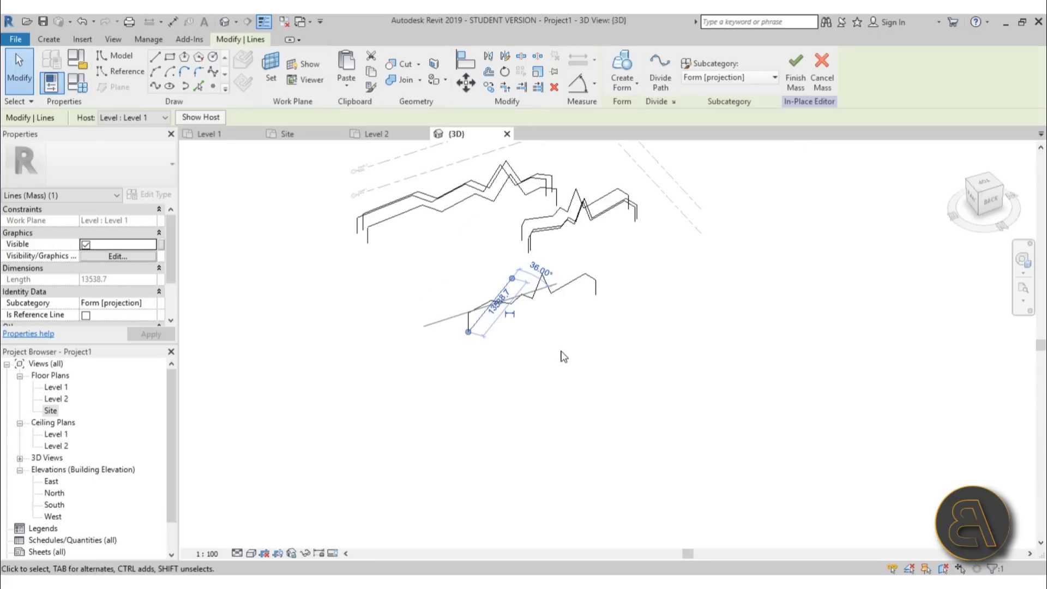
pyautogui.click(564, 353)
pyautogui.moveTo(567, 355)
pyautogui.keyDown('shift'); pyautogui.mouseDown(button='middle')
pyautogui.moveTo(663, 325)
pyautogui.moveTo(647, 330)
pyautogui.moveTo(670, 533)
pyautogui.moveTo(592, 471)
pyautogui.moveTo(639, 498)
pyautogui.moveTo(625, 437)
pyautogui.mouseUp(button='middle'); pyautogui.keyUp('shift')
# Select all eight roof profiles and create a solid form from them
pyautogui.moveTo(387, 223); pyautogui.dragTo(752, 472)
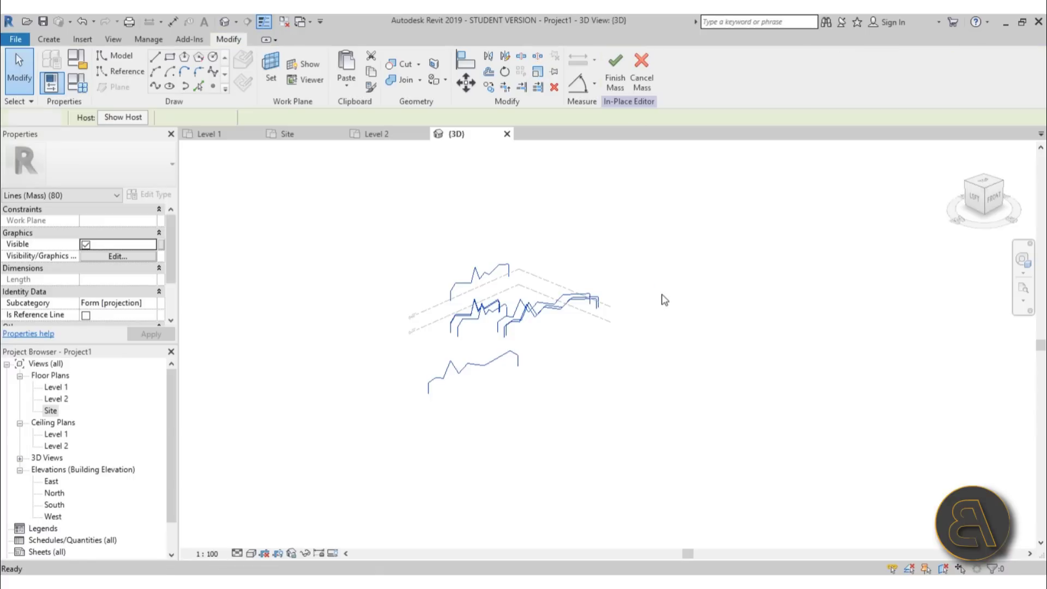
pyautogui.keyDown('shift'); pyautogui.moveTo(656, 297); pyautogui.dragTo(480, 502, button='middle'); pyautogui.keyUp('shift')
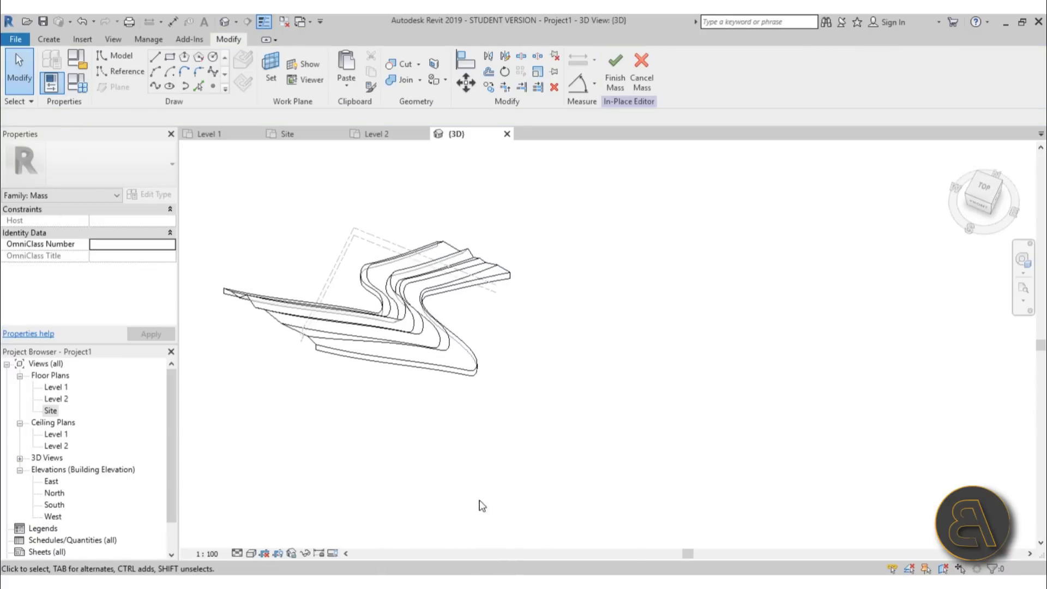
pyautogui.keyDown('shift'); pyautogui.moveTo(348, 445); pyautogui.dragTo(397, 480, button='middle'); pyautogui.keyUp('shift')
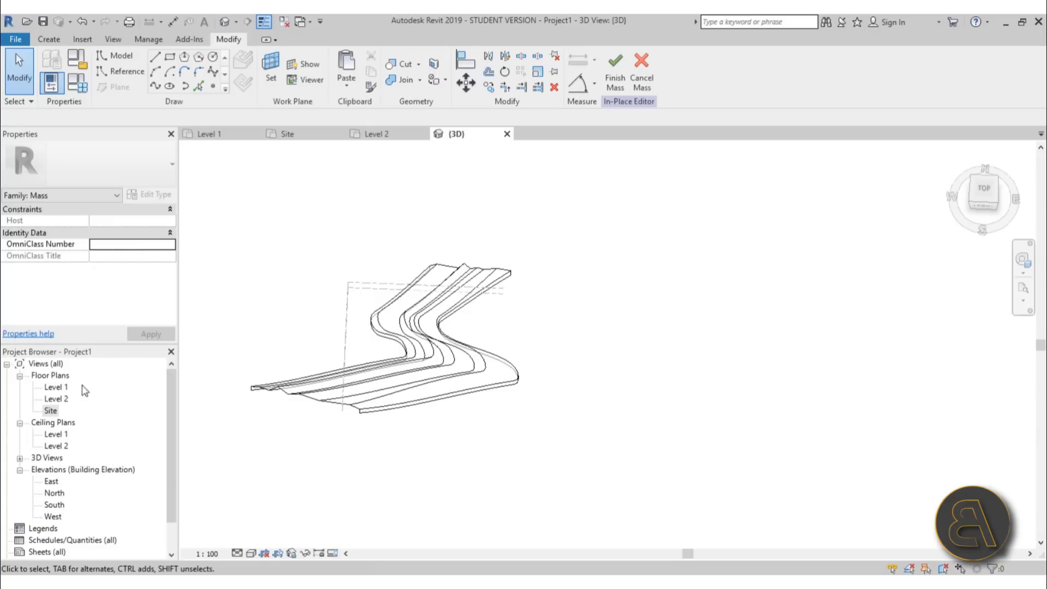
# In the Level 1 plan, draw a rectangle of model lines over the roof end at Reference Plane 1
pyautogui.doubleClick(56, 387)
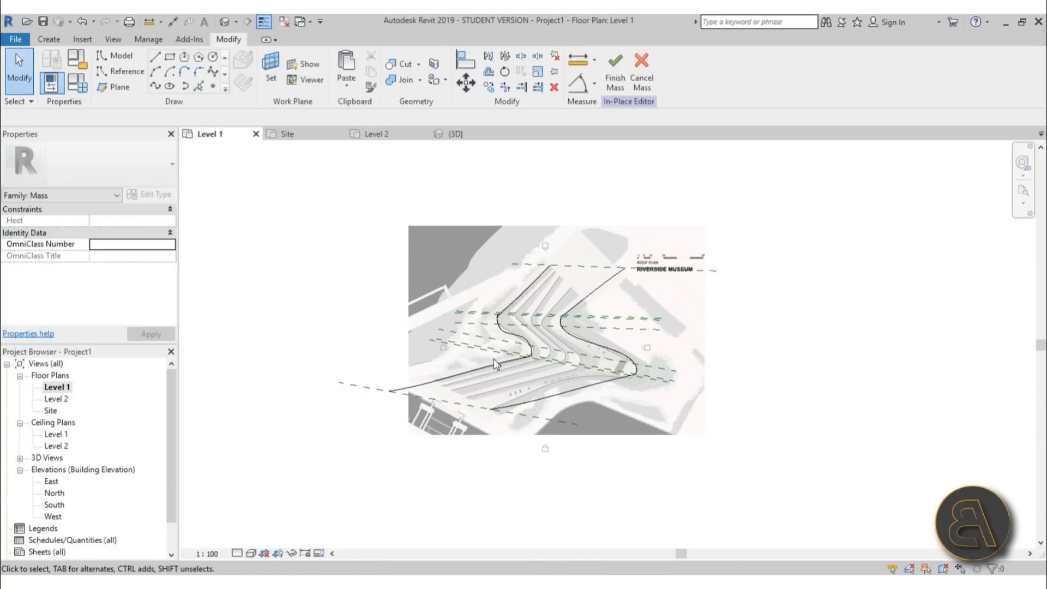
pyautogui.scroll(2, 495, 362)
pyautogui.click(175, 58)
pyautogui.scroll(3, 305, 299)
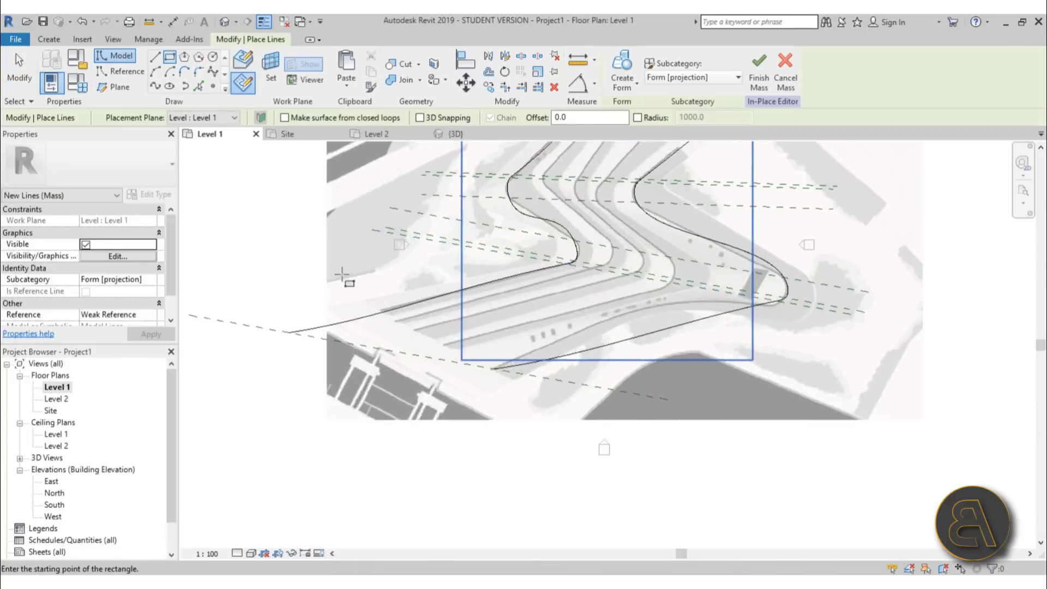
pyautogui.click(278, 282)
pyautogui.click(554, 478)
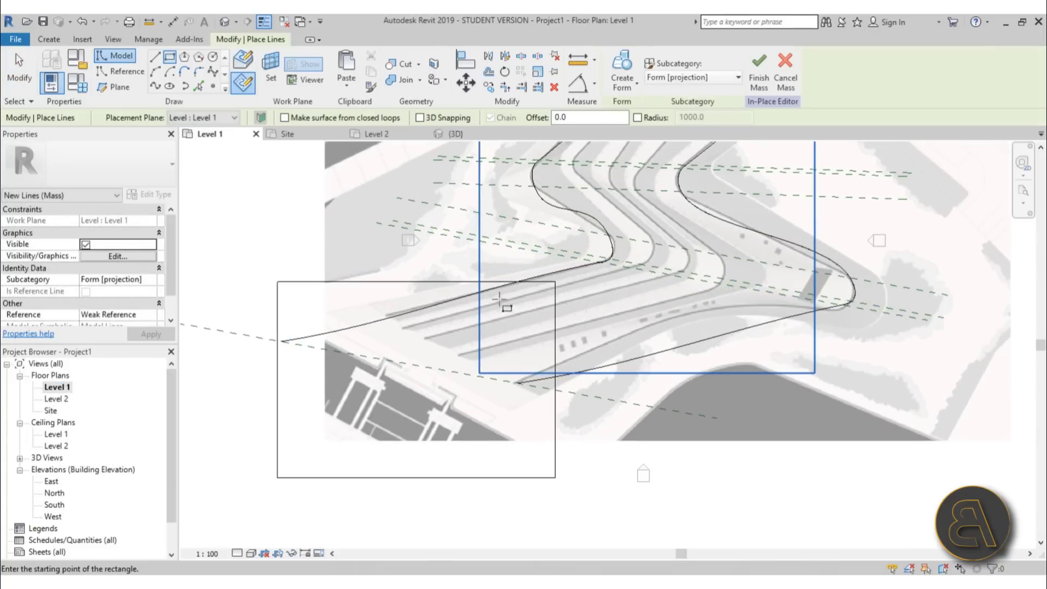
pyautogui.press('Escape')
# Reshape the rectangle by moving its two roof-side corners so that side cuts diagonally across the roof end at Reference Plane 1
pyautogui.click(550, 283)
pyautogui.moveTo(554, 283); pyautogui.dragTo(369, 298)
pyautogui.moveTo(554, 479); pyautogui.dragTo(596, 429)
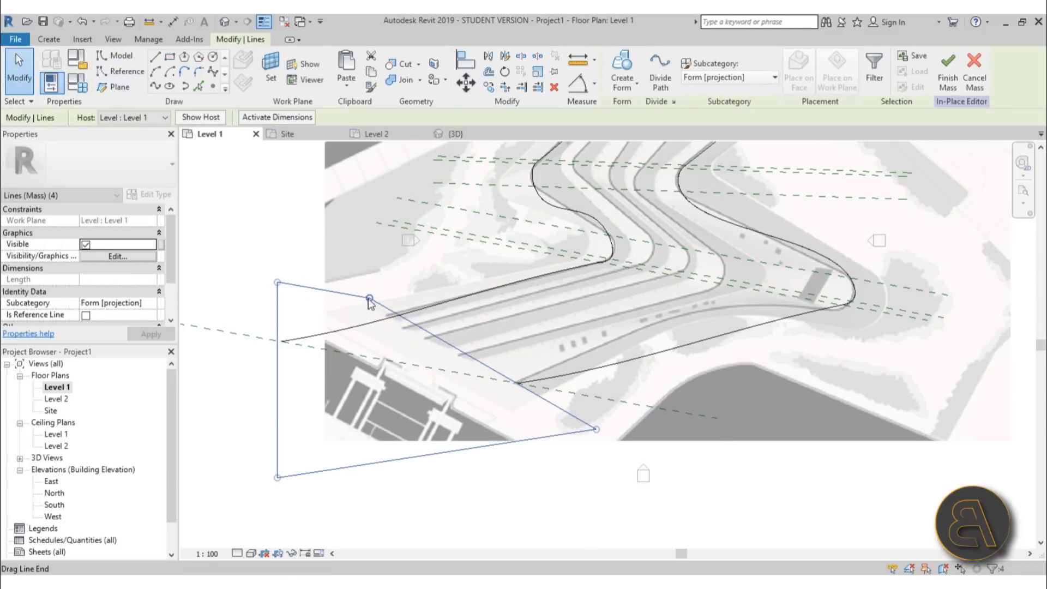
pyautogui.moveTo(370, 298); pyautogui.dragTo(357, 299)
pyautogui.click(569, 517)
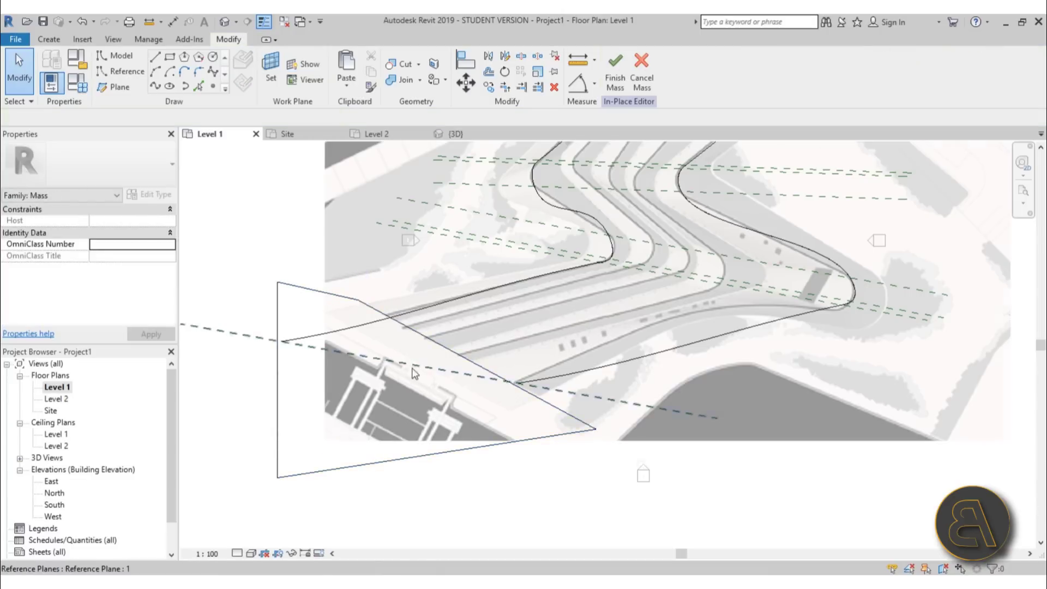
# Draw a second rectangle of model lines over the roof end at Reference Plane 8
pyautogui.scroll(-3, 416, 374)
pyautogui.moveTo(416, 374); pyautogui.dragTo(352, 427, button='middle')
pyautogui.moveTo(427, 310); pyautogui.dragTo(390, 335, button='middle')
pyautogui.scroll(1, 349, 346)
pyautogui.moveTo(502, 202); pyautogui.dragTo(444, 293, button='middle')
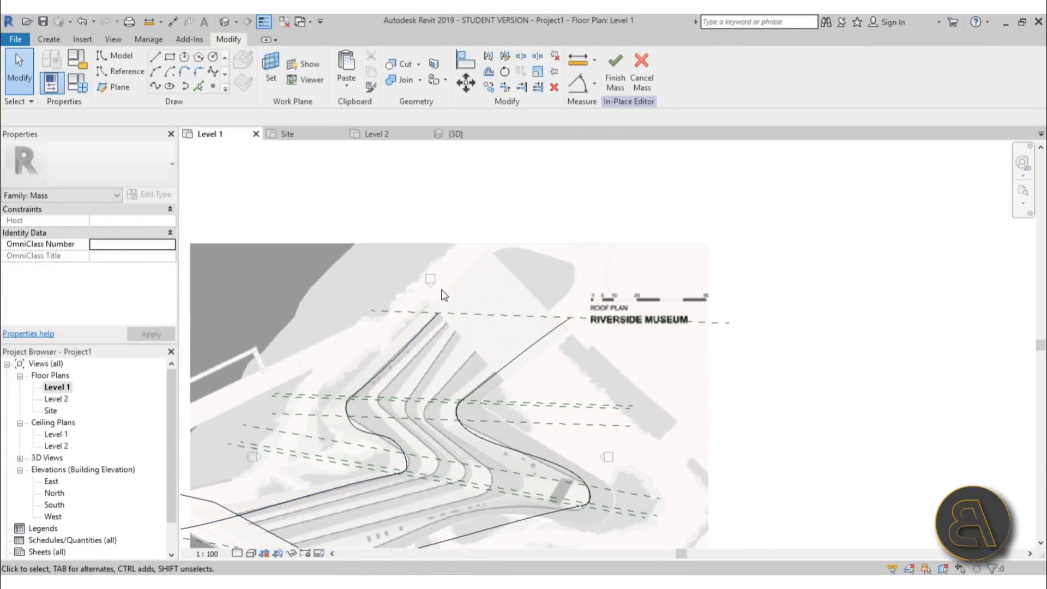
pyautogui.scroll(1, 444, 292)
pyautogui.click(170, 57)
pyautogui.click(321, 207)
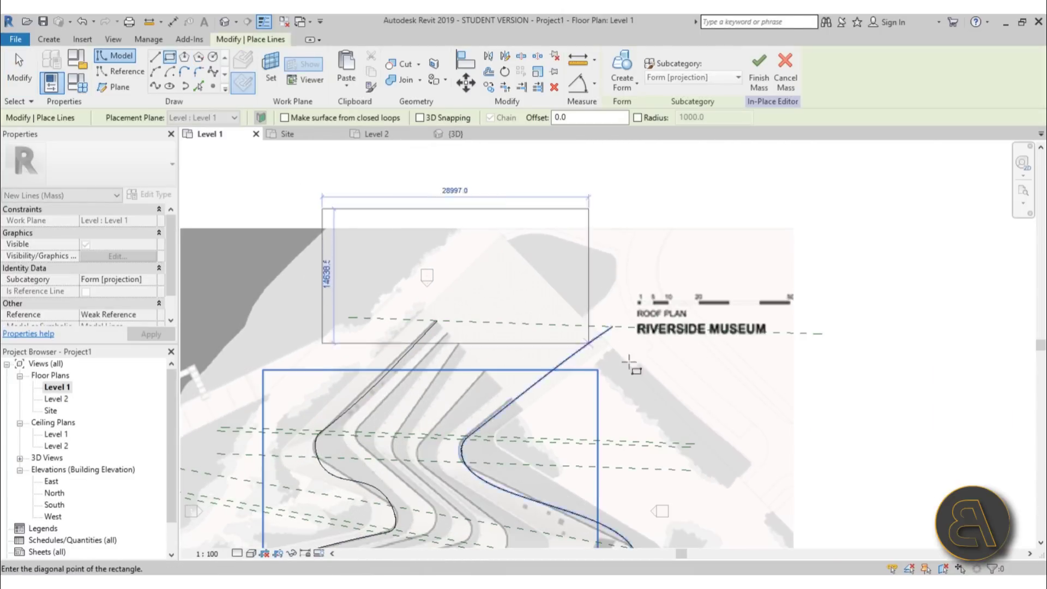
pyautogui.click(688, 363)
pyautogui.press('Escape')
# Move the second rectangle's two roof-side corners so its edge cuts diagonally across the roof end at Reference Plane 8
pyautogui.press('Tab')
pyautogui.click(321, 298)
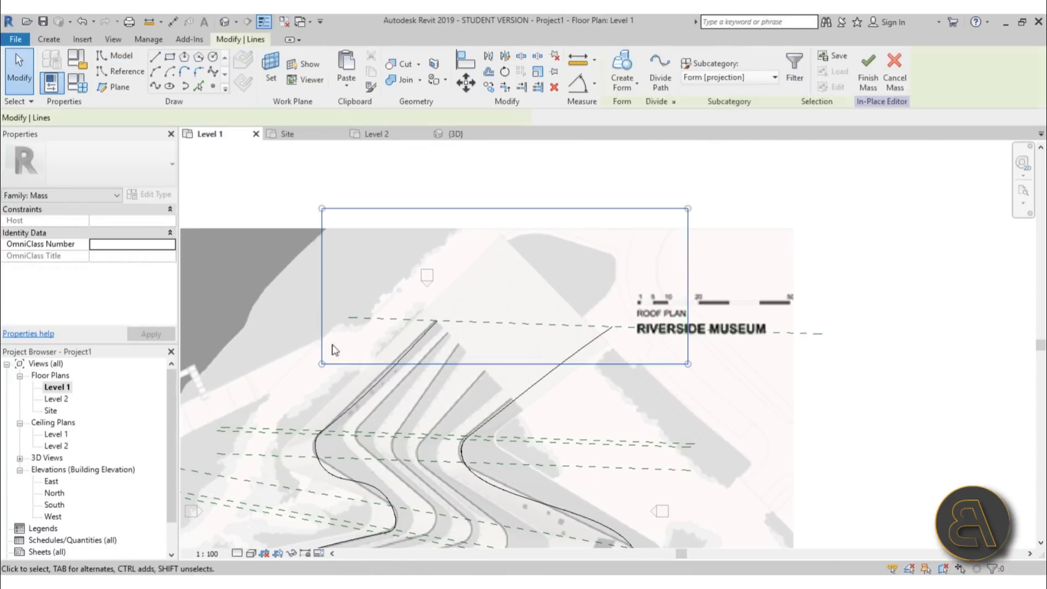
pyautogui.moveTo(323, 363); pyautogui.dragTo(418, 307)
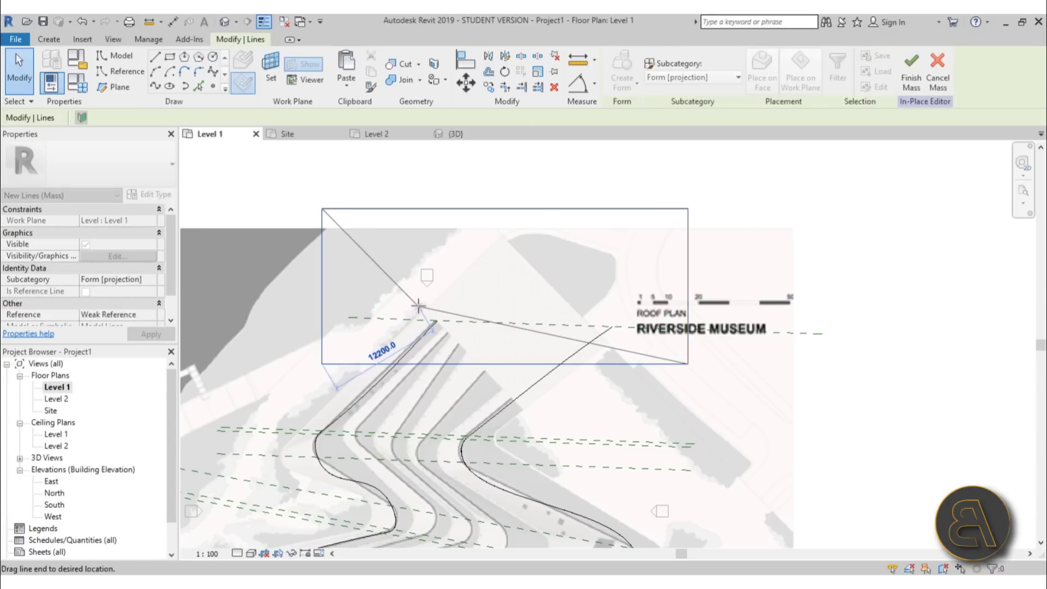
pyautogui.moveTo(688, 364); pyautogui.dragTo(572, 452)
pyautogui.press('Escape')
pyautogui.scroll(-4, 560, 237)
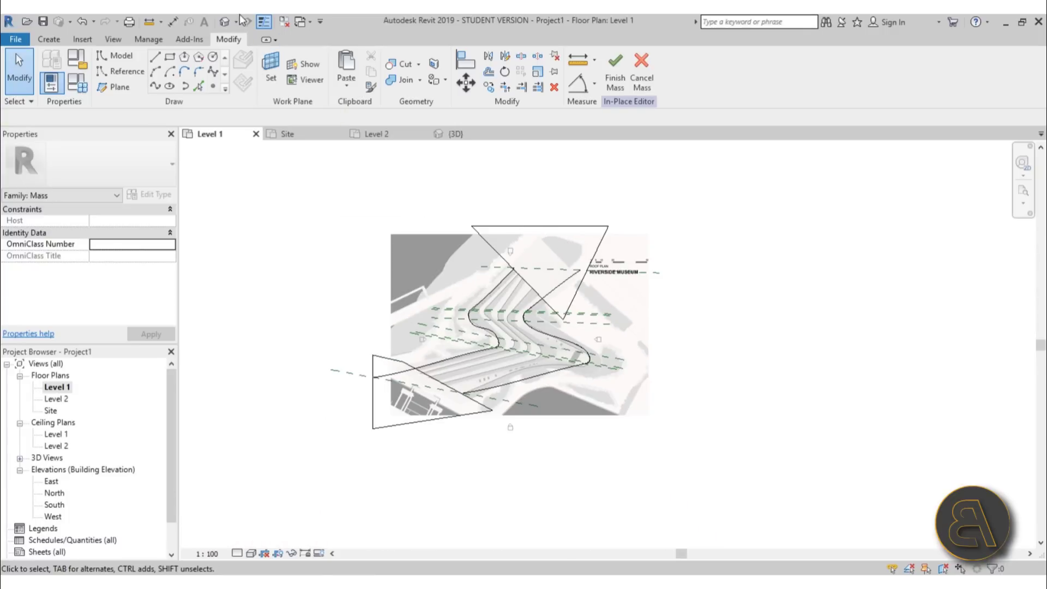
# In the 3D view, create a void form from the outline at the Reference Plane 8 end of the roof
pyautogui.click(225, 22)
pyautogui.keyDown('shift'); pyautogui.moveTo(596, 322); pyautogui.dragTo(556, 234, button='middle'); pyautogui.keyUp('shift')
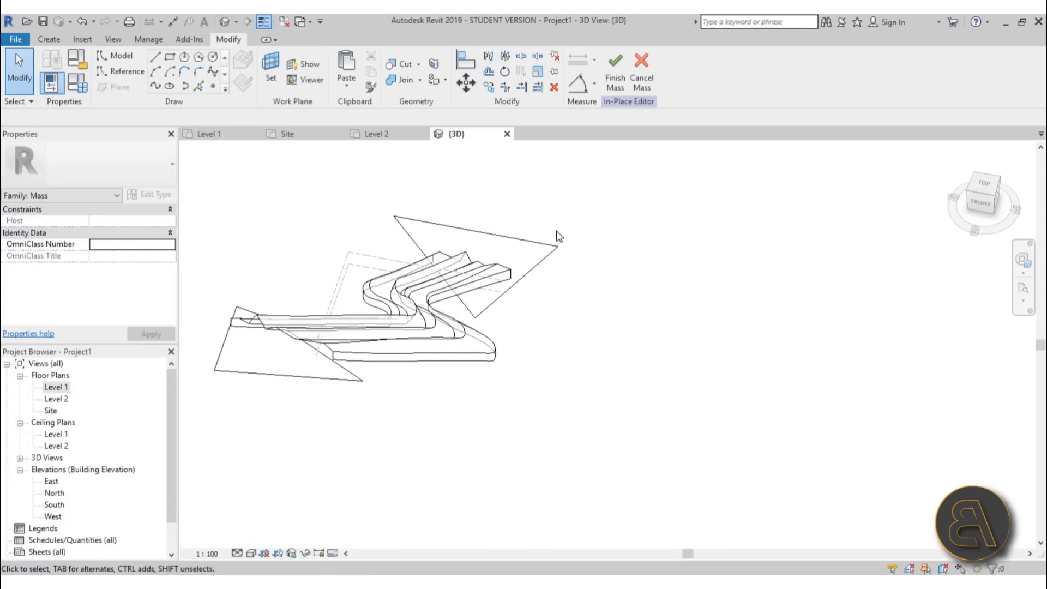
pyautogui.click(553, 243)
pyautogui.click(622, 84)
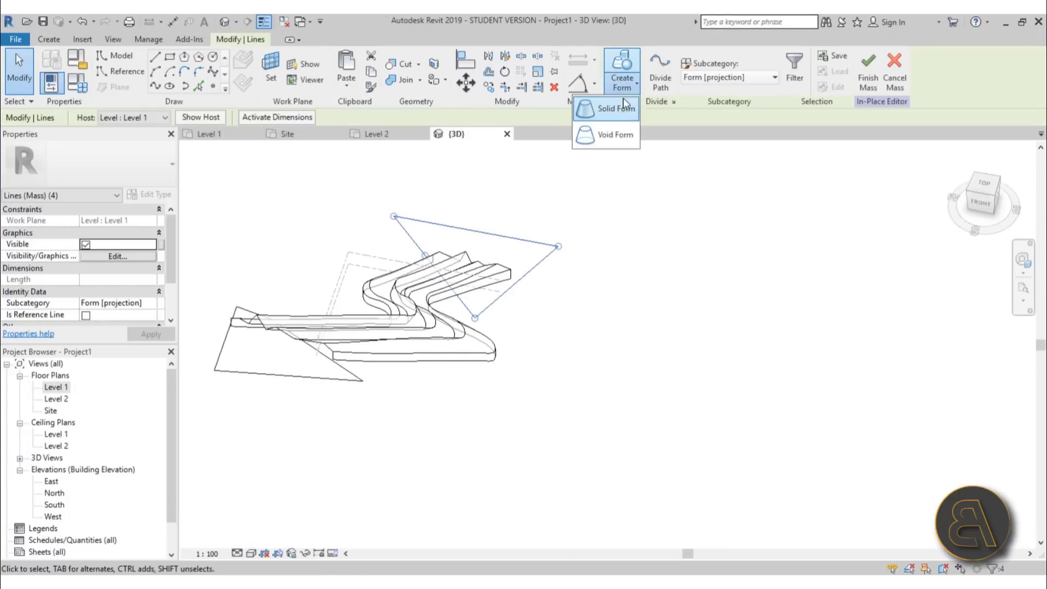
pyautogui.click(626, 141)
pyautogui.press('Escape')
# Create a void form from the remaining outline at the Reference Plane 1 end of the roof
pyautogui.keyDown('shift'); pyautogui.moveTo(590, 341); pyautogui.dragTo(413, 186, button='middle'); pyautogui.keyUp('shift')
pyautogui.scroll(5, 423, 253)
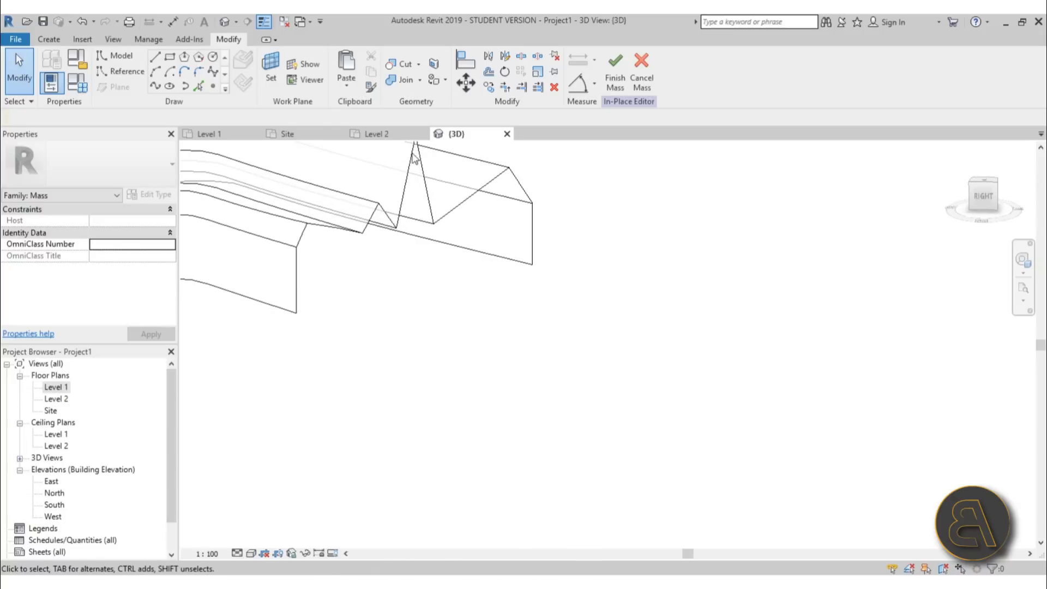
pyautogui.scroll(-4, 413, 163)
pyautogui.keyDown('shift'); pyautogui.moveTo(392, 255); pyautogui.dragTo(536, 297, button='middle'); pyautogui.keyUp('shift')
pyautogui.moveTo(537, 297); pyautogui.dragTo(758, 254, button='middle')
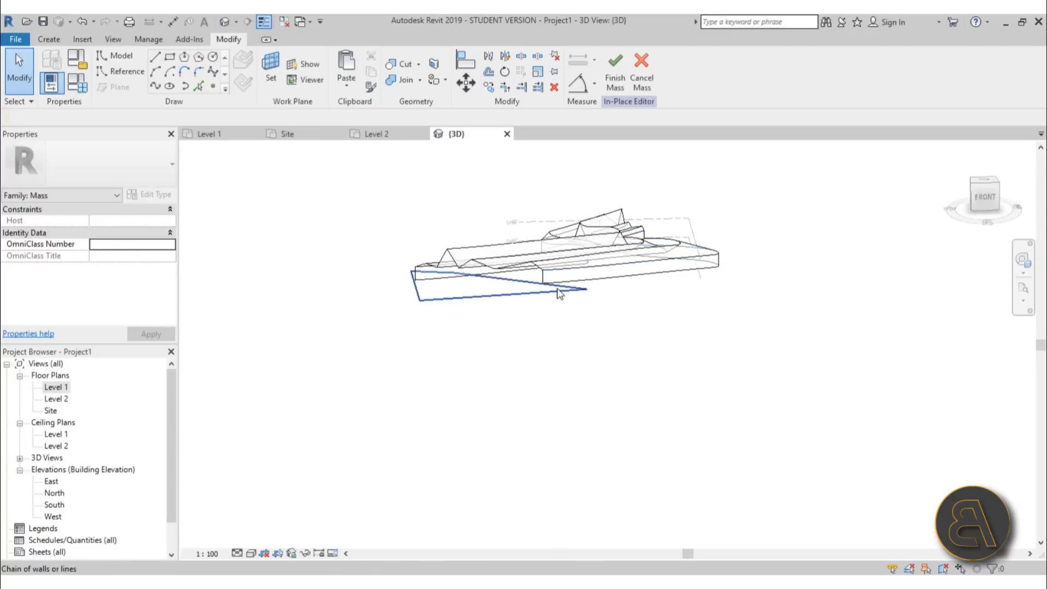
pyautogui.click(558, 293)
pyautogui.click(620, 84)
pyautogui.click(621, 134)
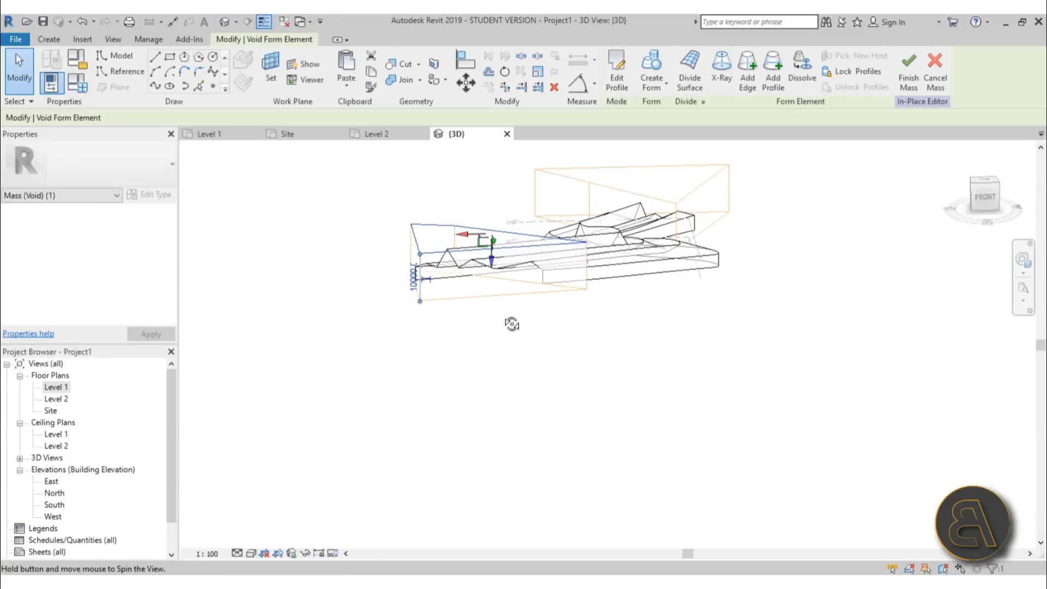
# Finish the in-place mass, clear its selection and check the trimmed roof form in the 3D view
pyautogui.keyDown('shift'); pyautogui.moveTo(511, 324); pyautogui.dragTo(505, 351, button='middle'); pyautogui.keyUp('shift')
pyautogui.click(521, 369)
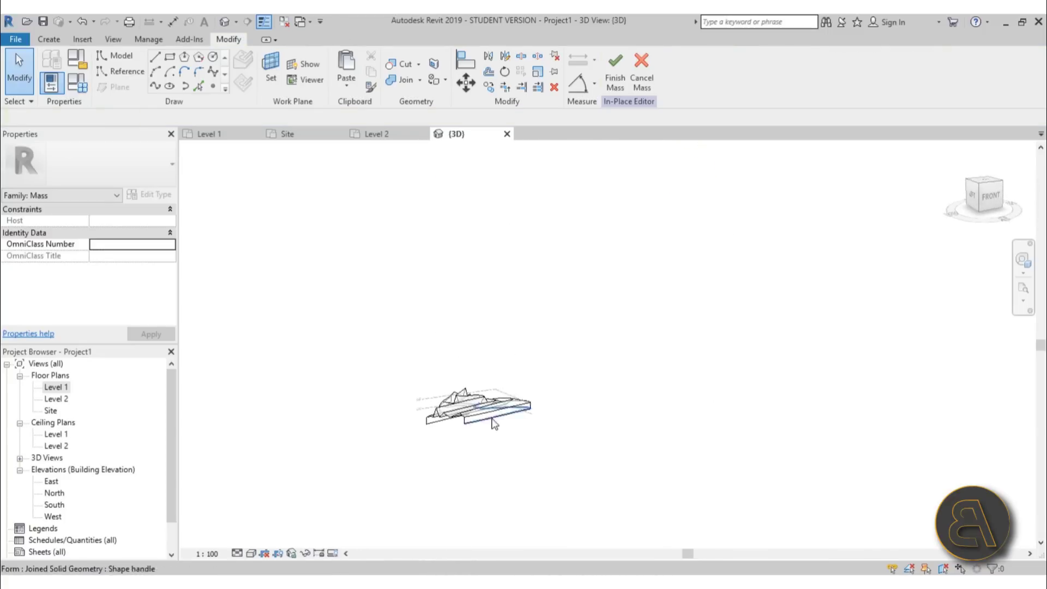
pyautogui.scroll(3, 493, 424)
pyautogui.click(615, 71)
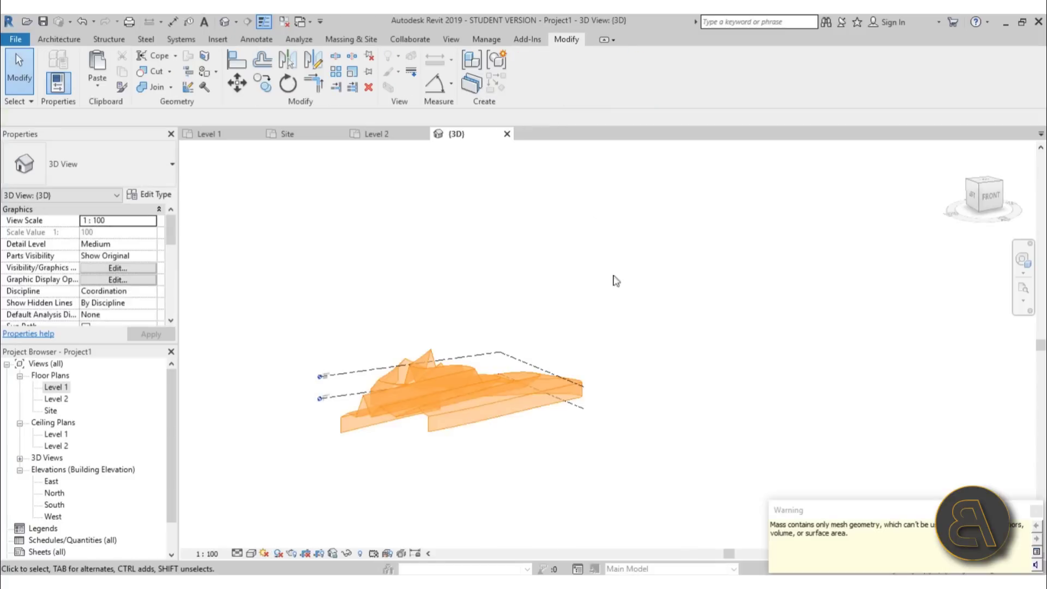
pyautogui.click(592, 280)
pyautogui.keyDown('shift'); pyautogui.moveTo(591, 280); pyautogui.dragTo(592, 341, button='middle'); pyautogui.keyUp('shift')
pyautogui.scroll(2, 456, 384)
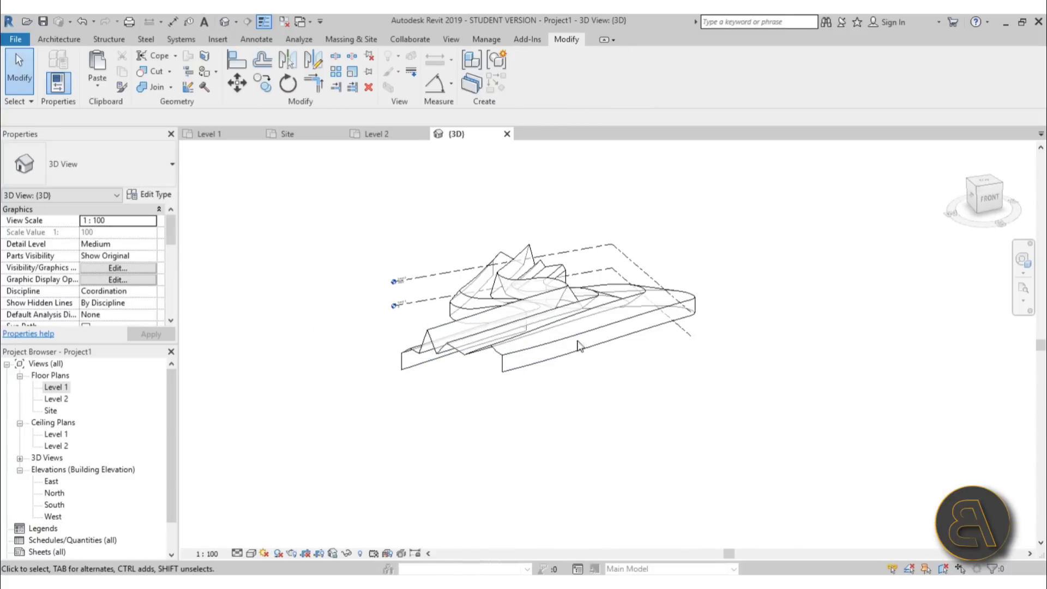
# Start a roof by face with Generic Roof - 300mm on Level 2, selecting the first zigzag top faces of the mass
pyautogui.click(61, 40)
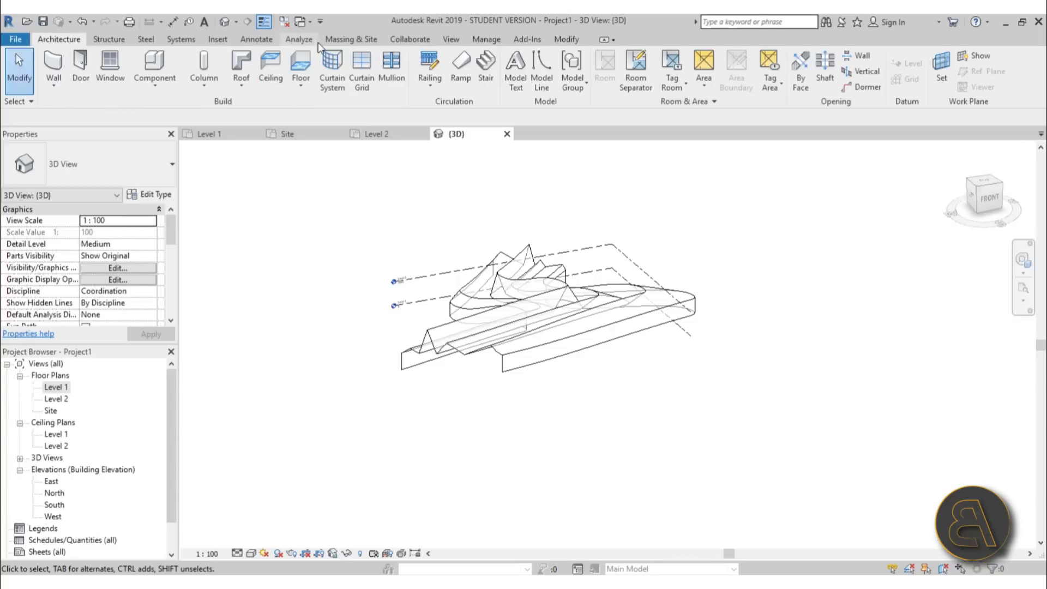
pyautogui.click(346, 40)
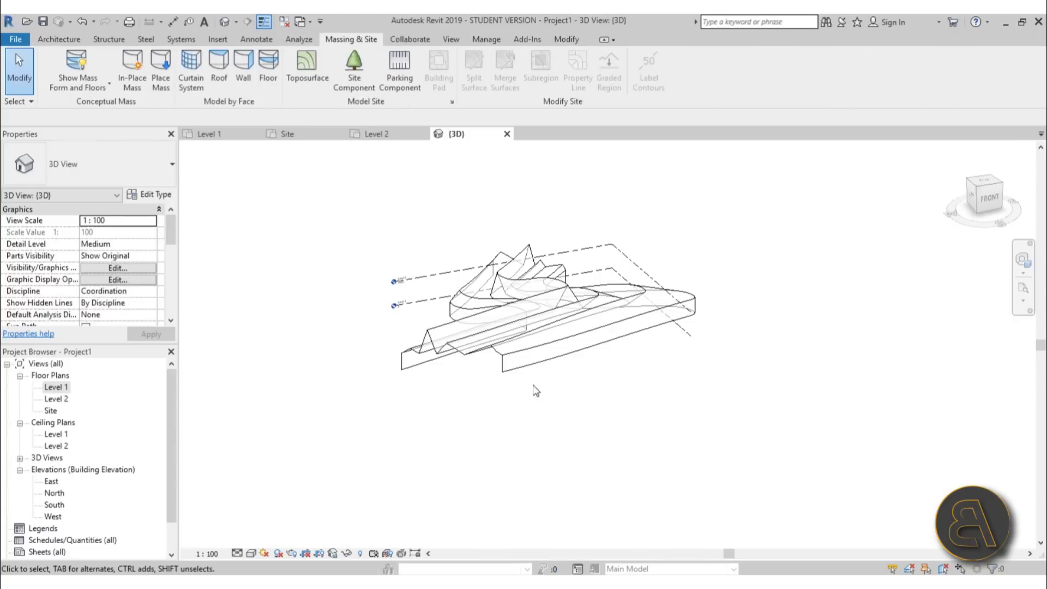
pyautogui.scroll(4, 495, 343)
pyautogui.keyDown('shift'); pyautogui.moveTo(494, 342); pyautogui.dragTo(561, 326, button='middle'); pyautogui.keyUp('shift')
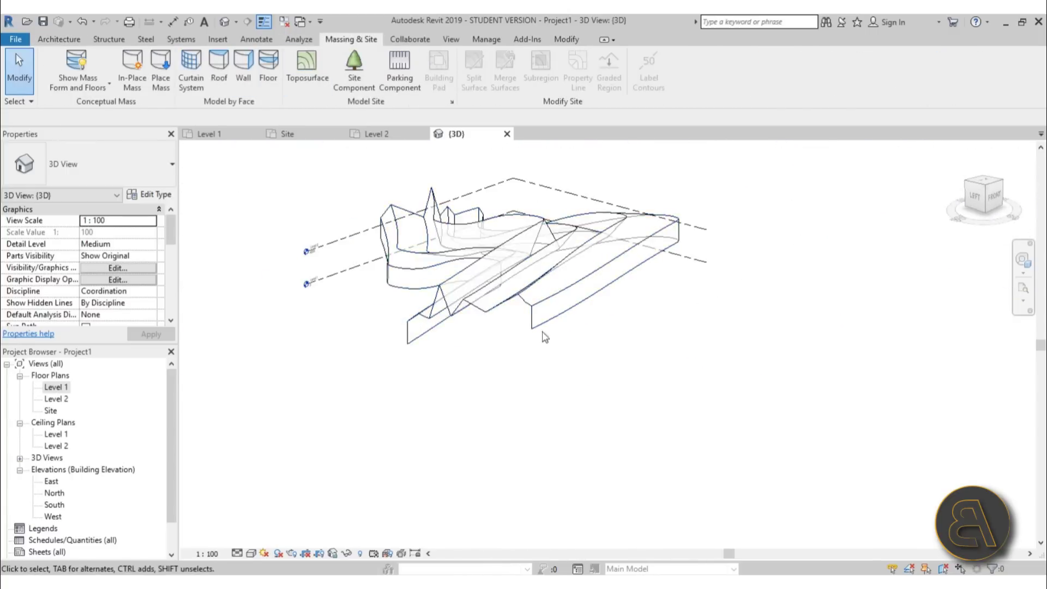
pyautogui.scroll(3, 561, 326)
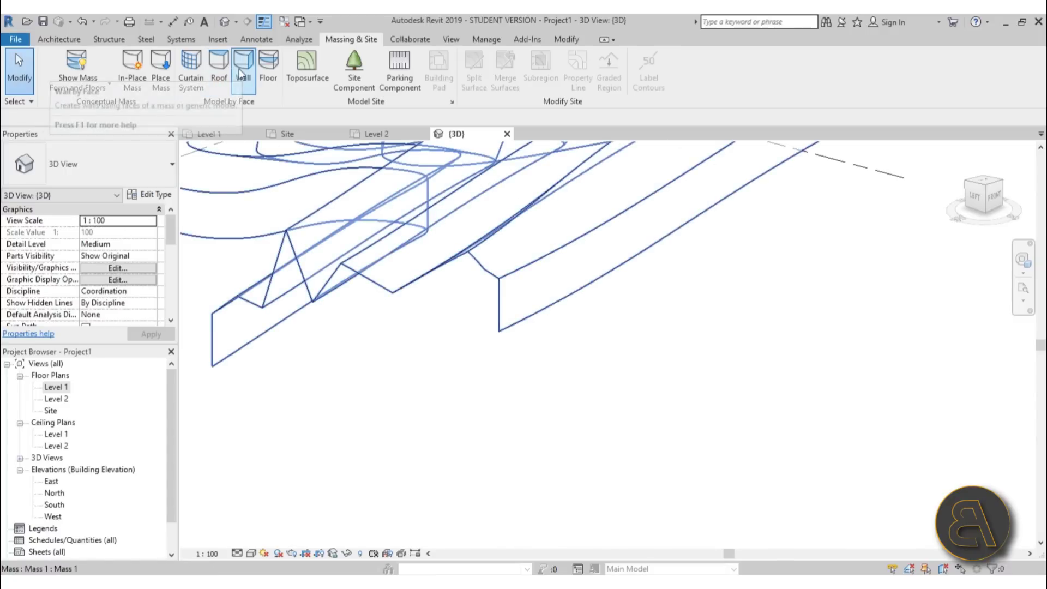
pyautogui.click(220, 79)
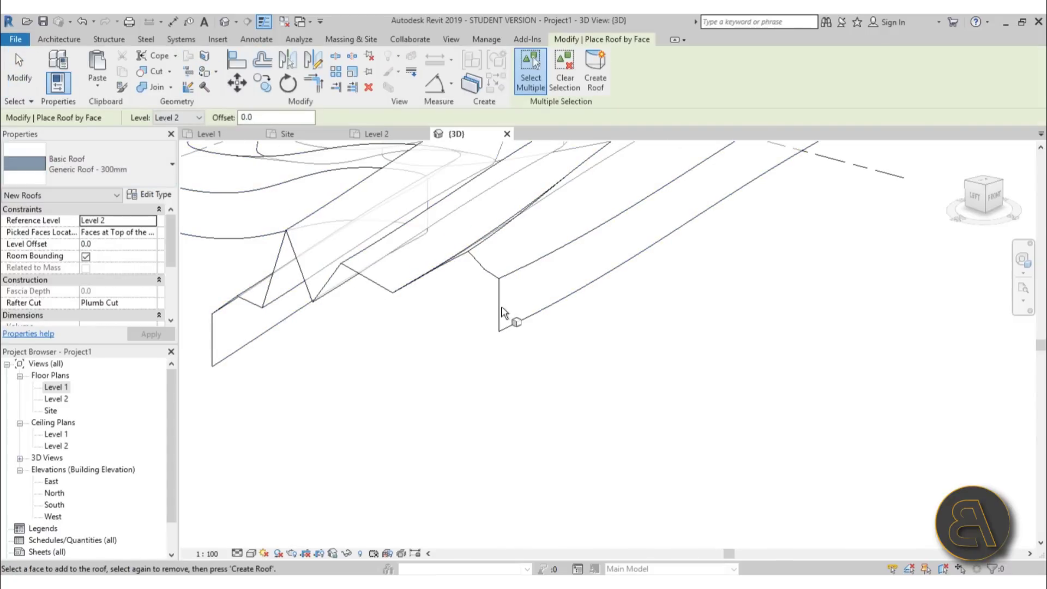
pyautogui.click(461, 264)
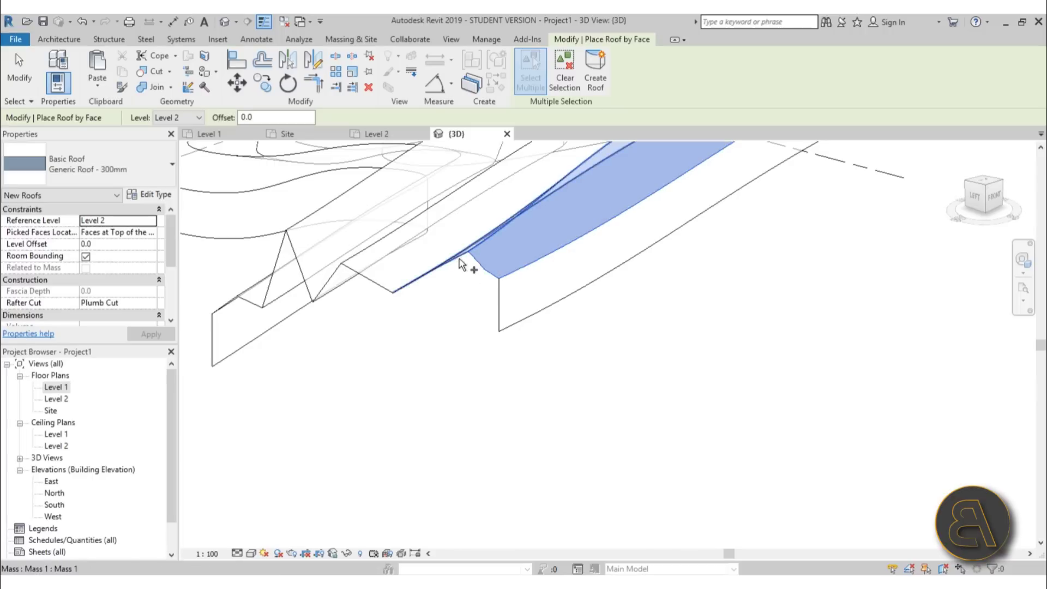
pyautogui.click(387, 288)
pyautogui.click(330, 279)
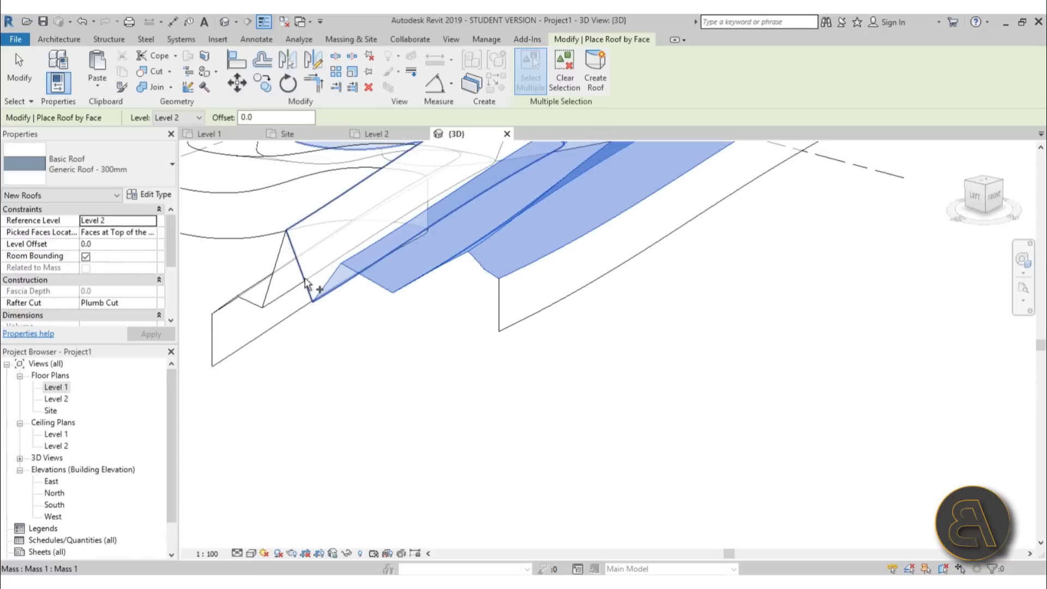
pyautogui.click(304, 279)
pyautogui.keyDown('shift'); pyautogui.moveTo(280, 299); pyautogui.dragTo(272, 332, button='middle'); pyautogui.keyUp('shift')
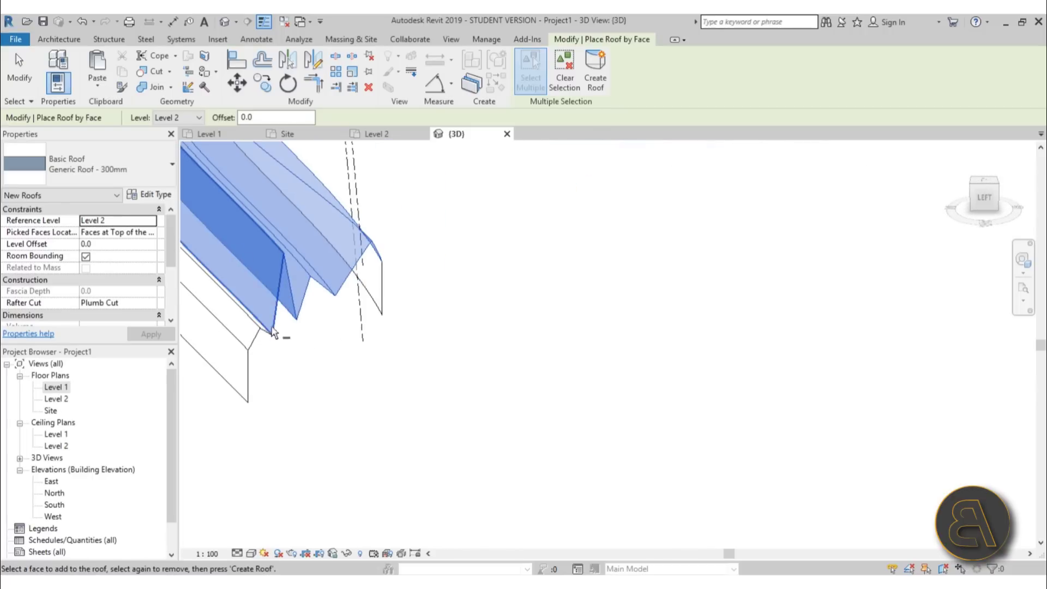
# Add the remaining zigzag top faces to the selection and try to create the roof by face
pyautogui.scroll(3, 263, 334)
pyautogui.click(262, 332)
pyautogui.click(249, 337)
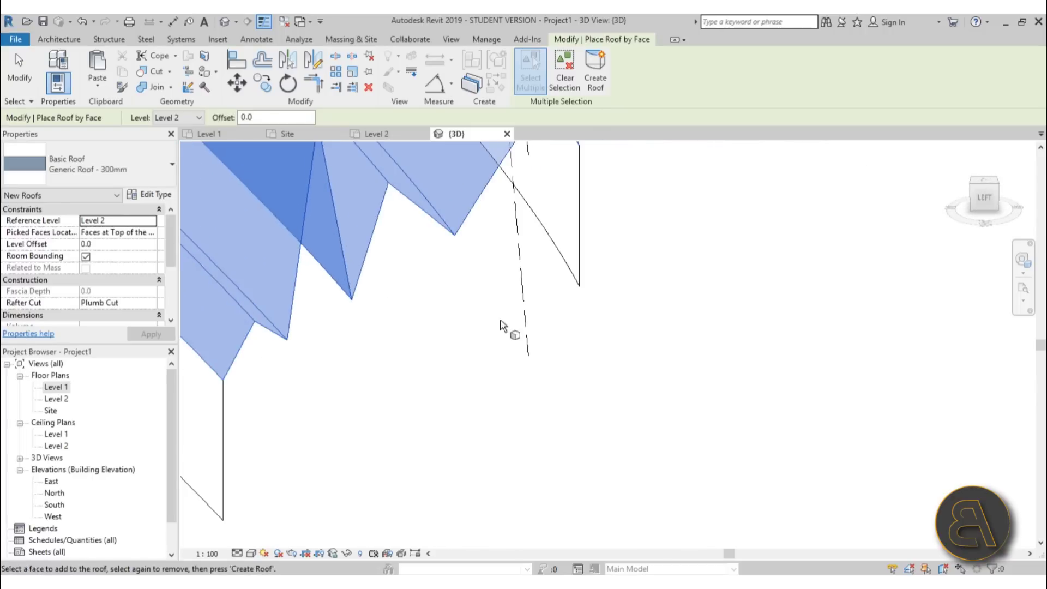
pyautogui.scroll(-6, 501, 317)
pyautogui.click(595, 71)
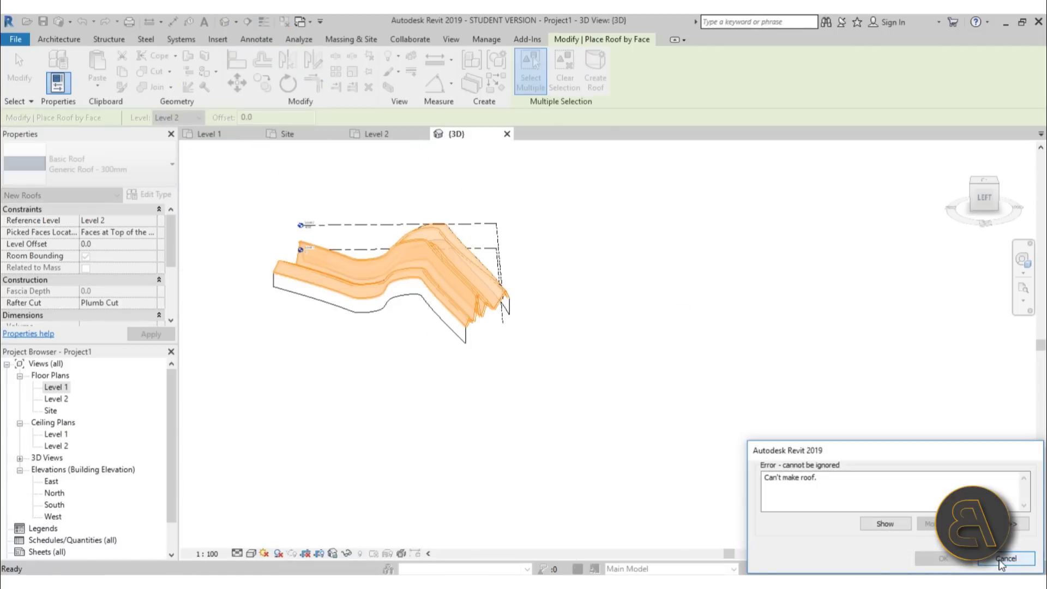
pyautogui.click(1001, 564)
pyautogui.scroll(5, 497, 311)
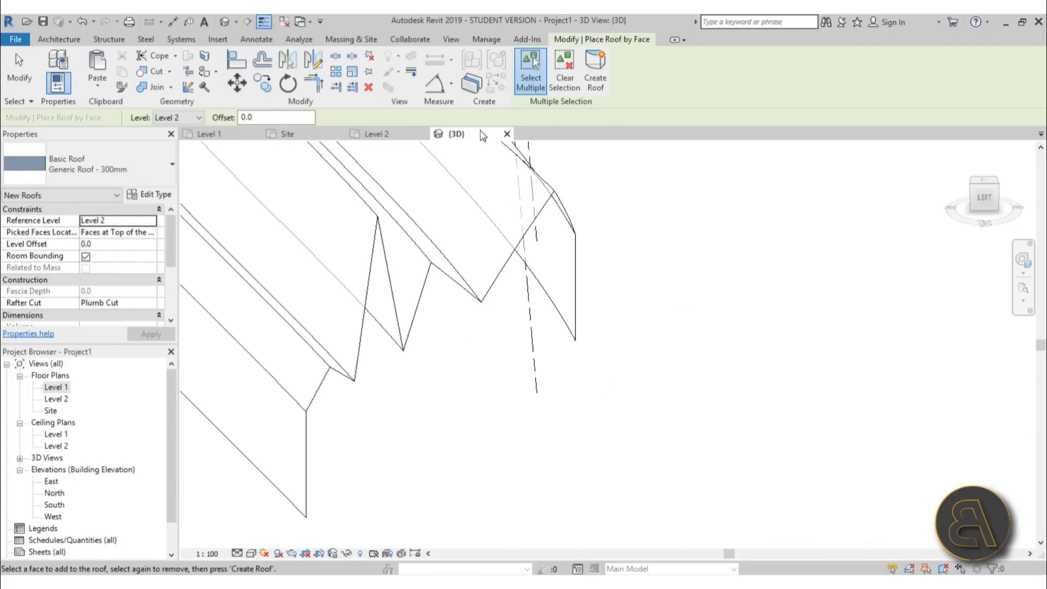
pyautogui.press('Escape')
pyautogui.press('Escape')
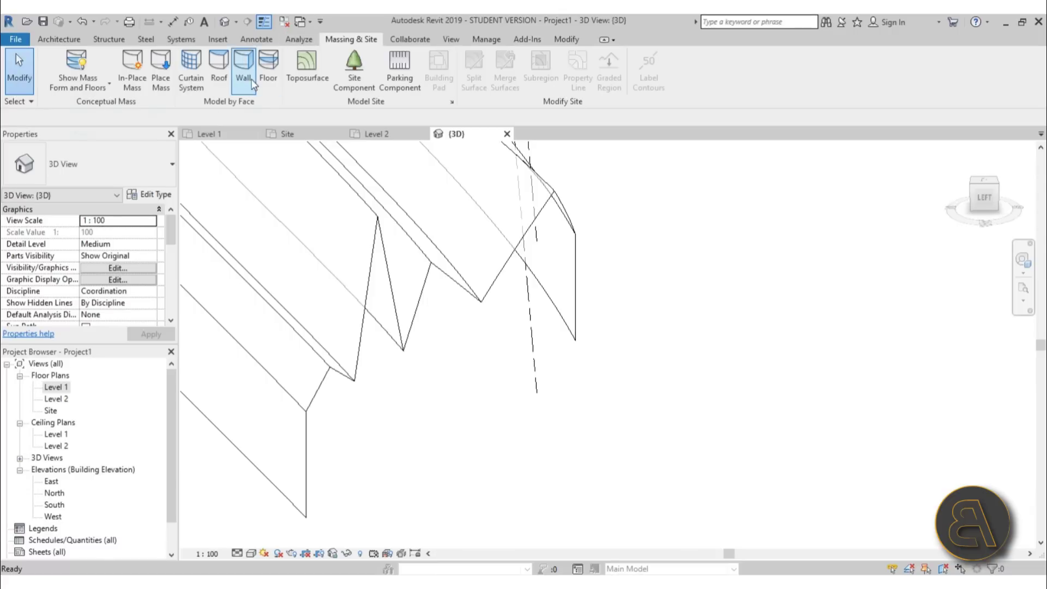
# Place Generic - 200mm walls by face on the mass's outer side face and the slope beside it, unjoining conflicting elements
pyautogui.click(252, 85)
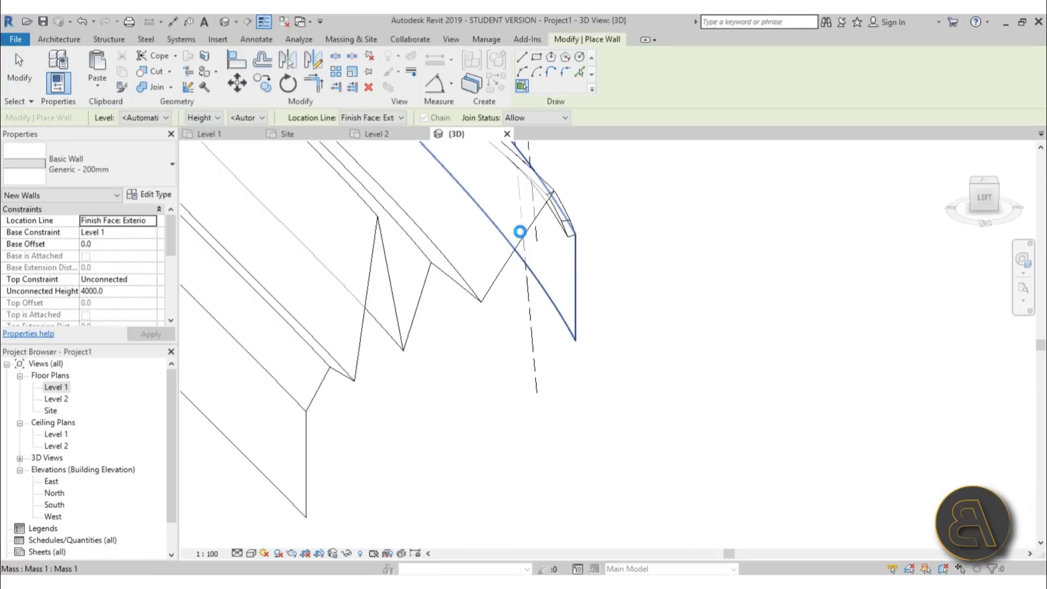
pyautogui.click(522, 232)
pyautogui.click(807, 560)
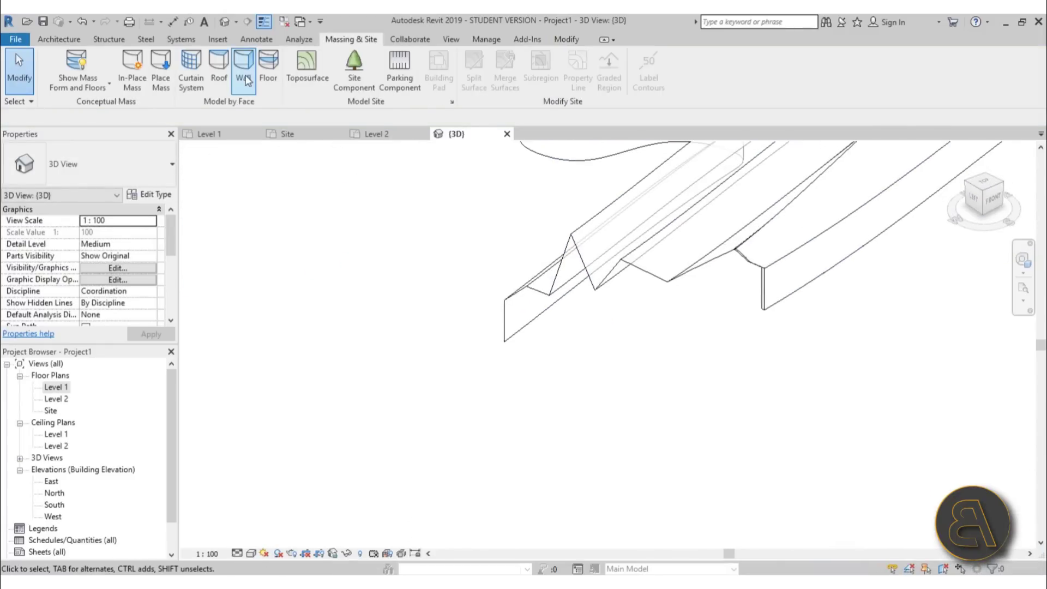
# Place walls by face on the remaining zigzag roof faces of the mass, unjoining elements that cannot stay extended to each other
pyautogui.click(245, 80)
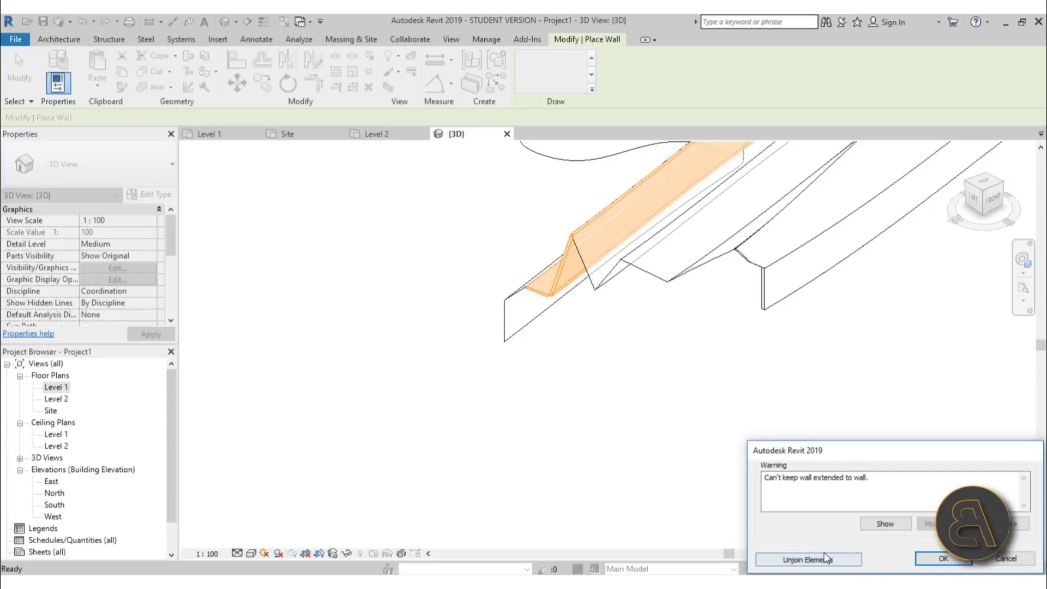
pyautogui.click(807, 559)
pyautogui.press('Escape')
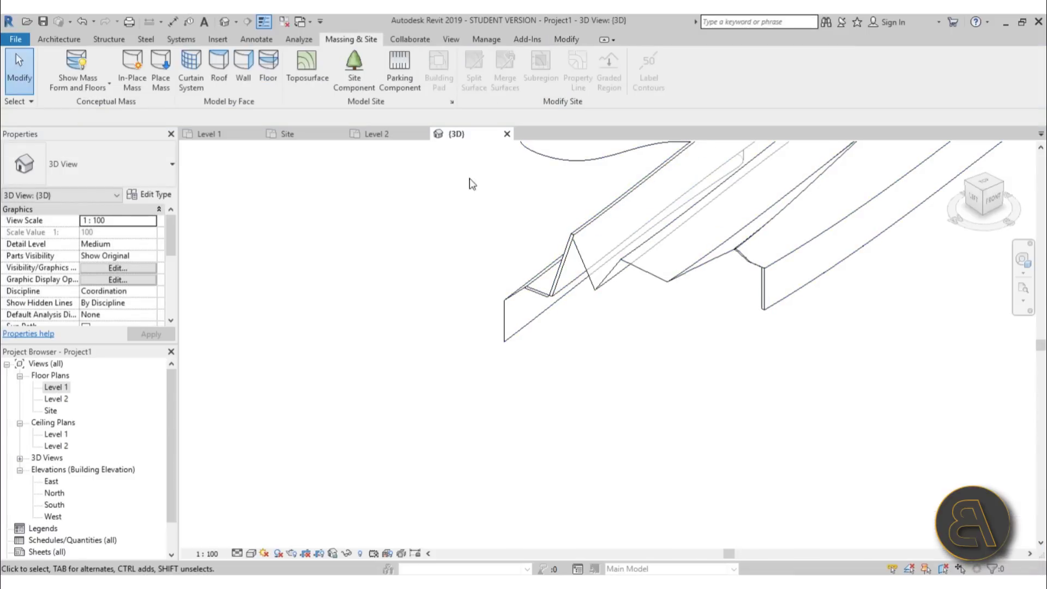
pyautogui.click(243, 68)
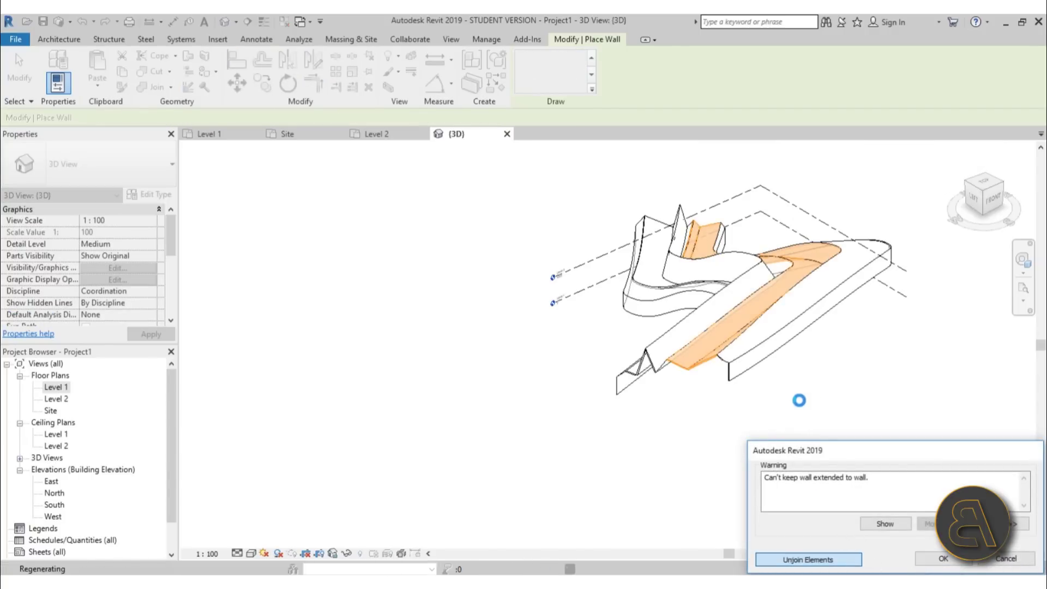
pyautogui.moveTo(815, 407); pyautogui.dragTo(777, 413, button='middle')
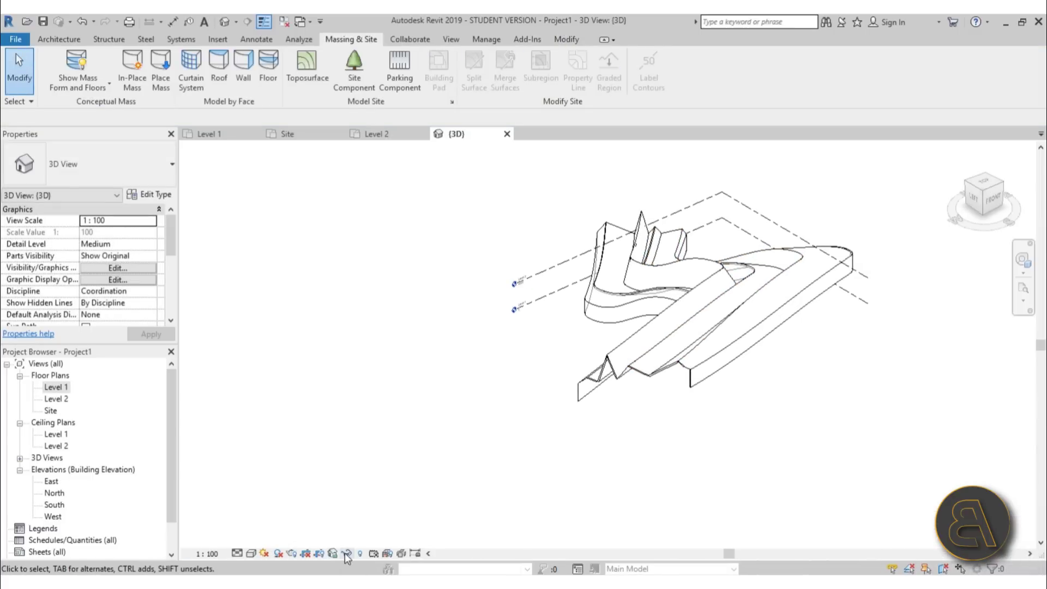
# Turn on shadows in the 3D view and inspect the roof built from walls
pyautogui.click(278, 553)
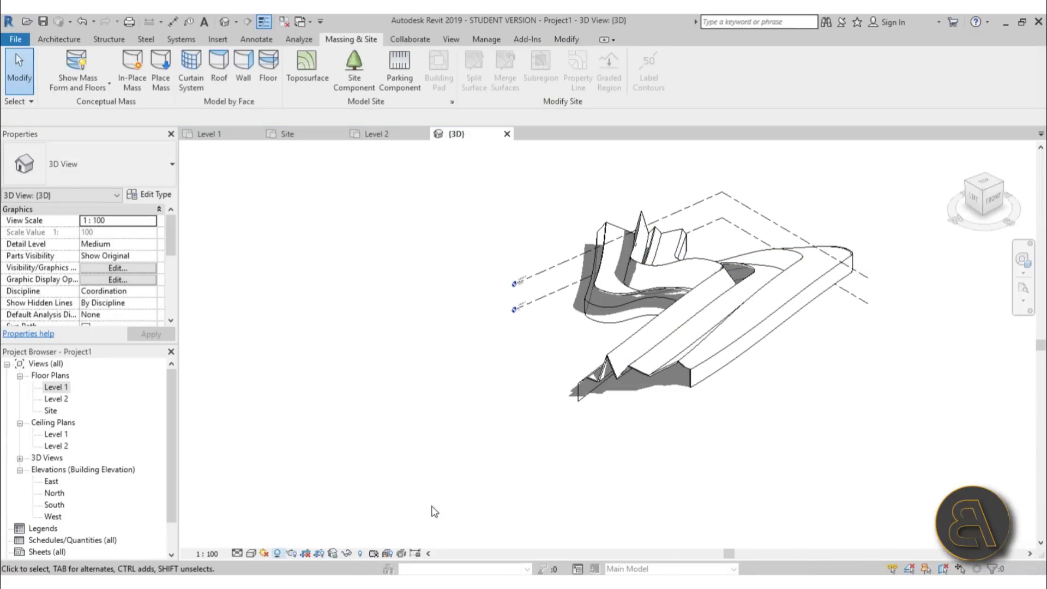
pyautogui.scroll(-1, 673, 422)
pyautogui.moveTo(676, 424)
pyautogui.keyDown('shift'); pyautogui.mouseDown(button='middle')
pyautogui.moveTo(743, 390)
pyautogui.moveTo(726, 428)
pyautogui.moveTo(797, 435)
pyautogui.moveTo(793, 467)
pyautogui.moveTo(894, 470)
pyautogui.moveTo(647, 486)
pyautogui.moveTo(635, 469)
pyautogui.mouseUp(button='middle'); pyautogui.keyUp('shift')
pyautogui.scroll(2, 491, 388)
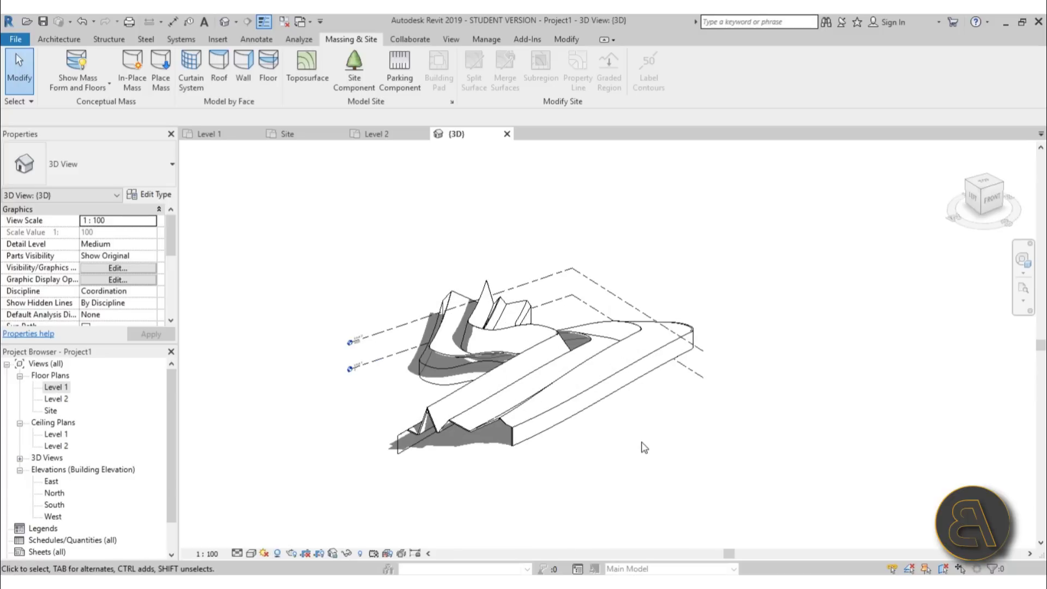